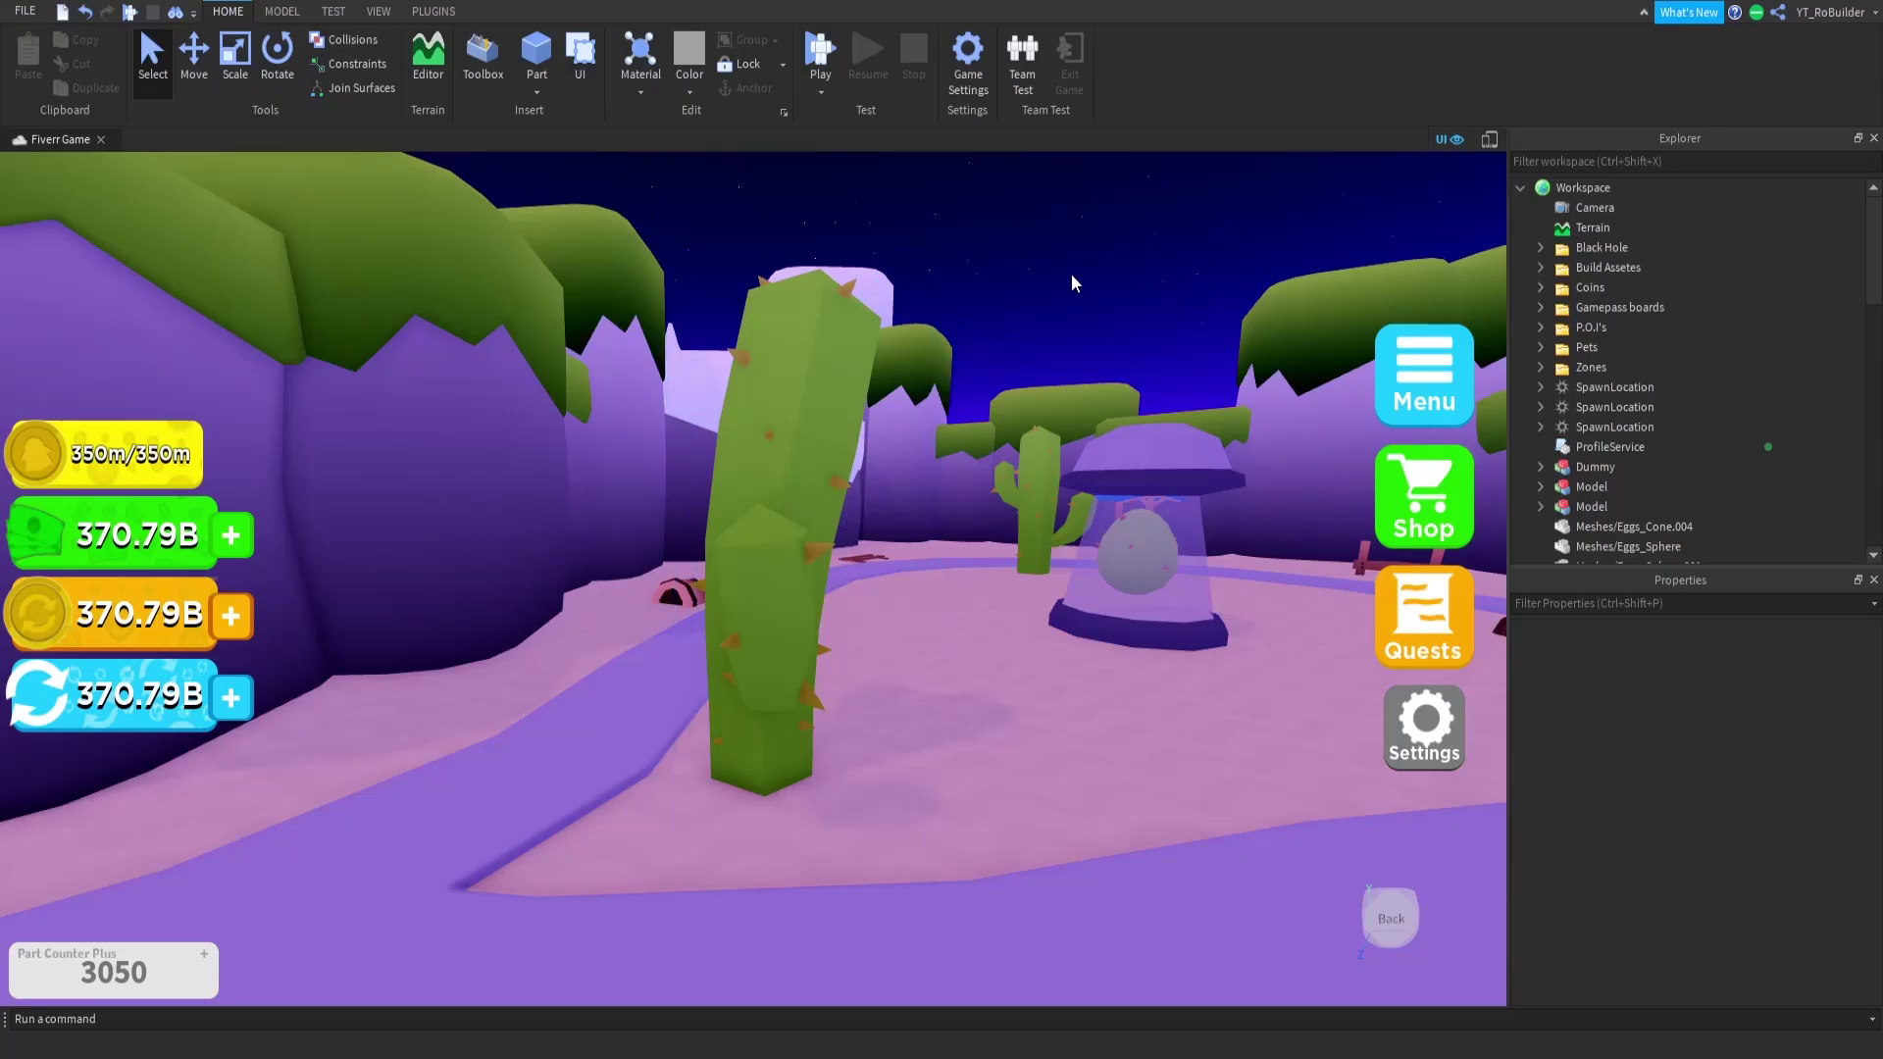
Step: Expand the Lighting service to list its child objects
right_click_drag(986, 365, 976, 378)
key("w")
key("w")
key("w")
scroll(1619, 306, "down", 10)
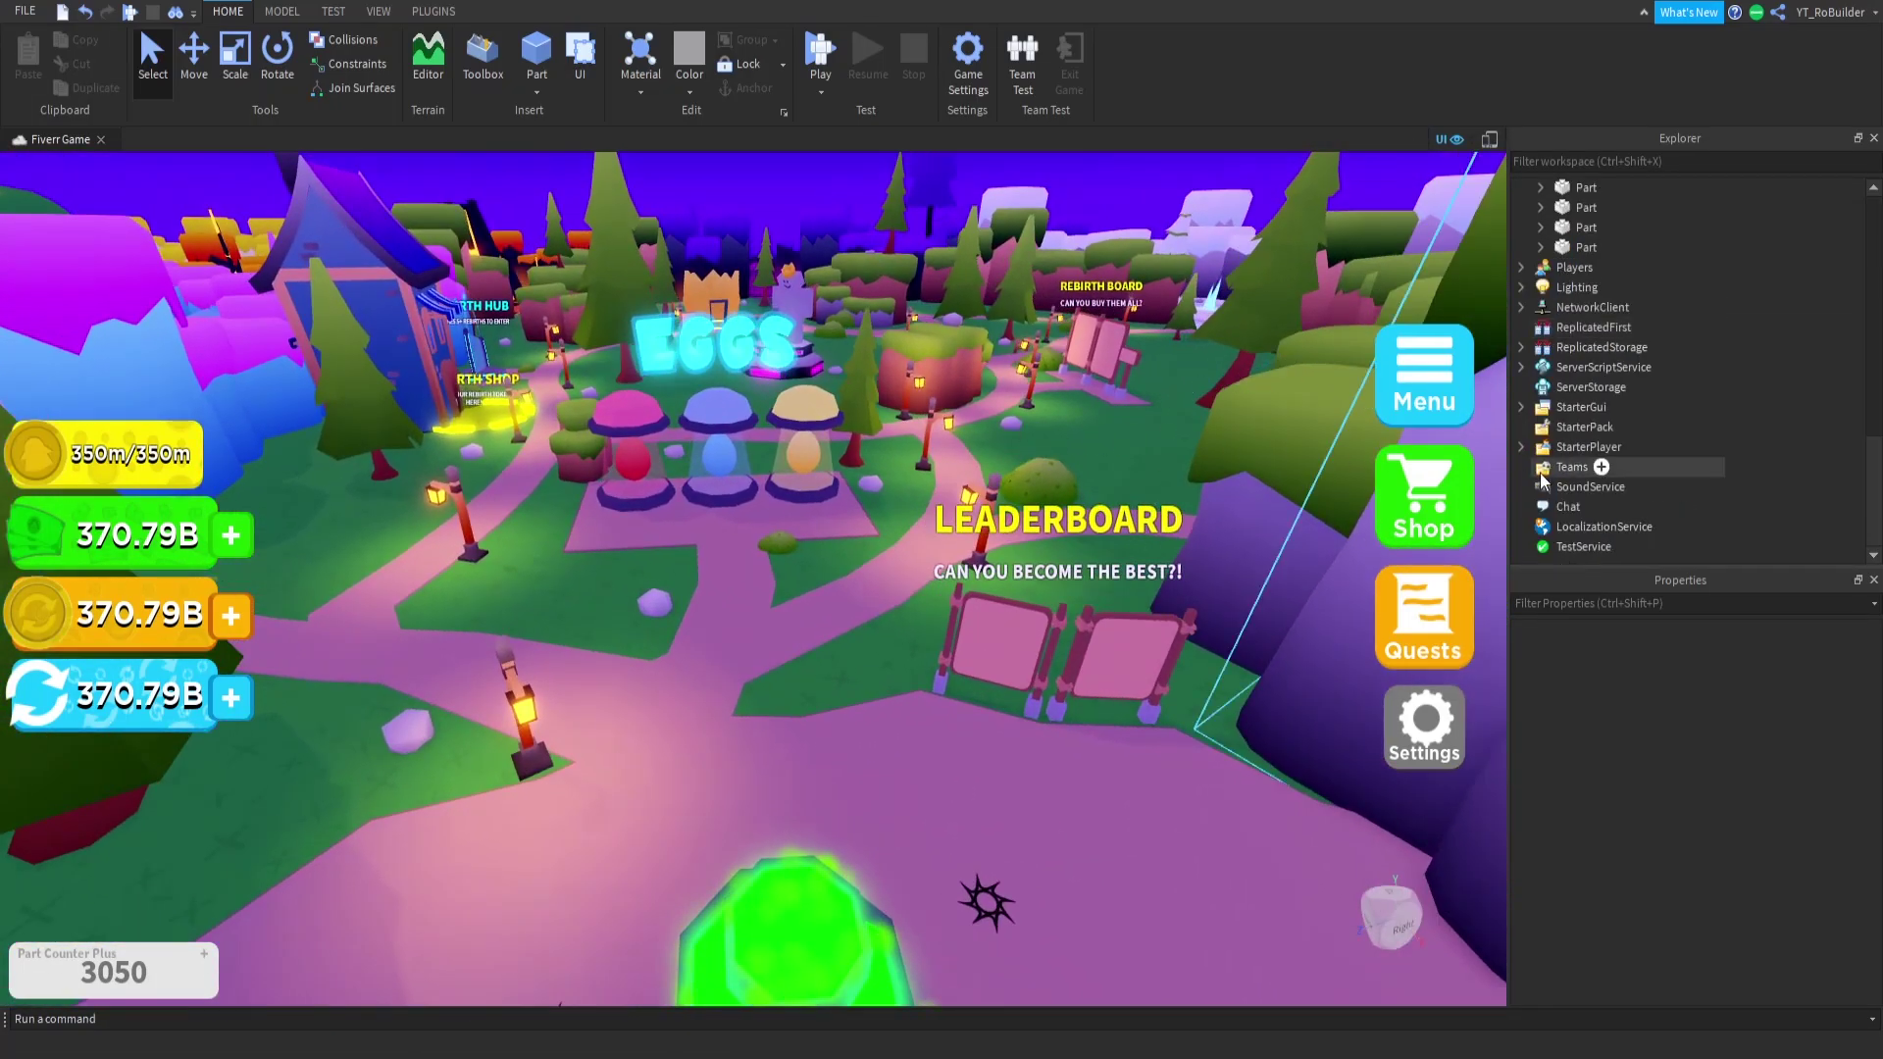
left_click(1521, 288)
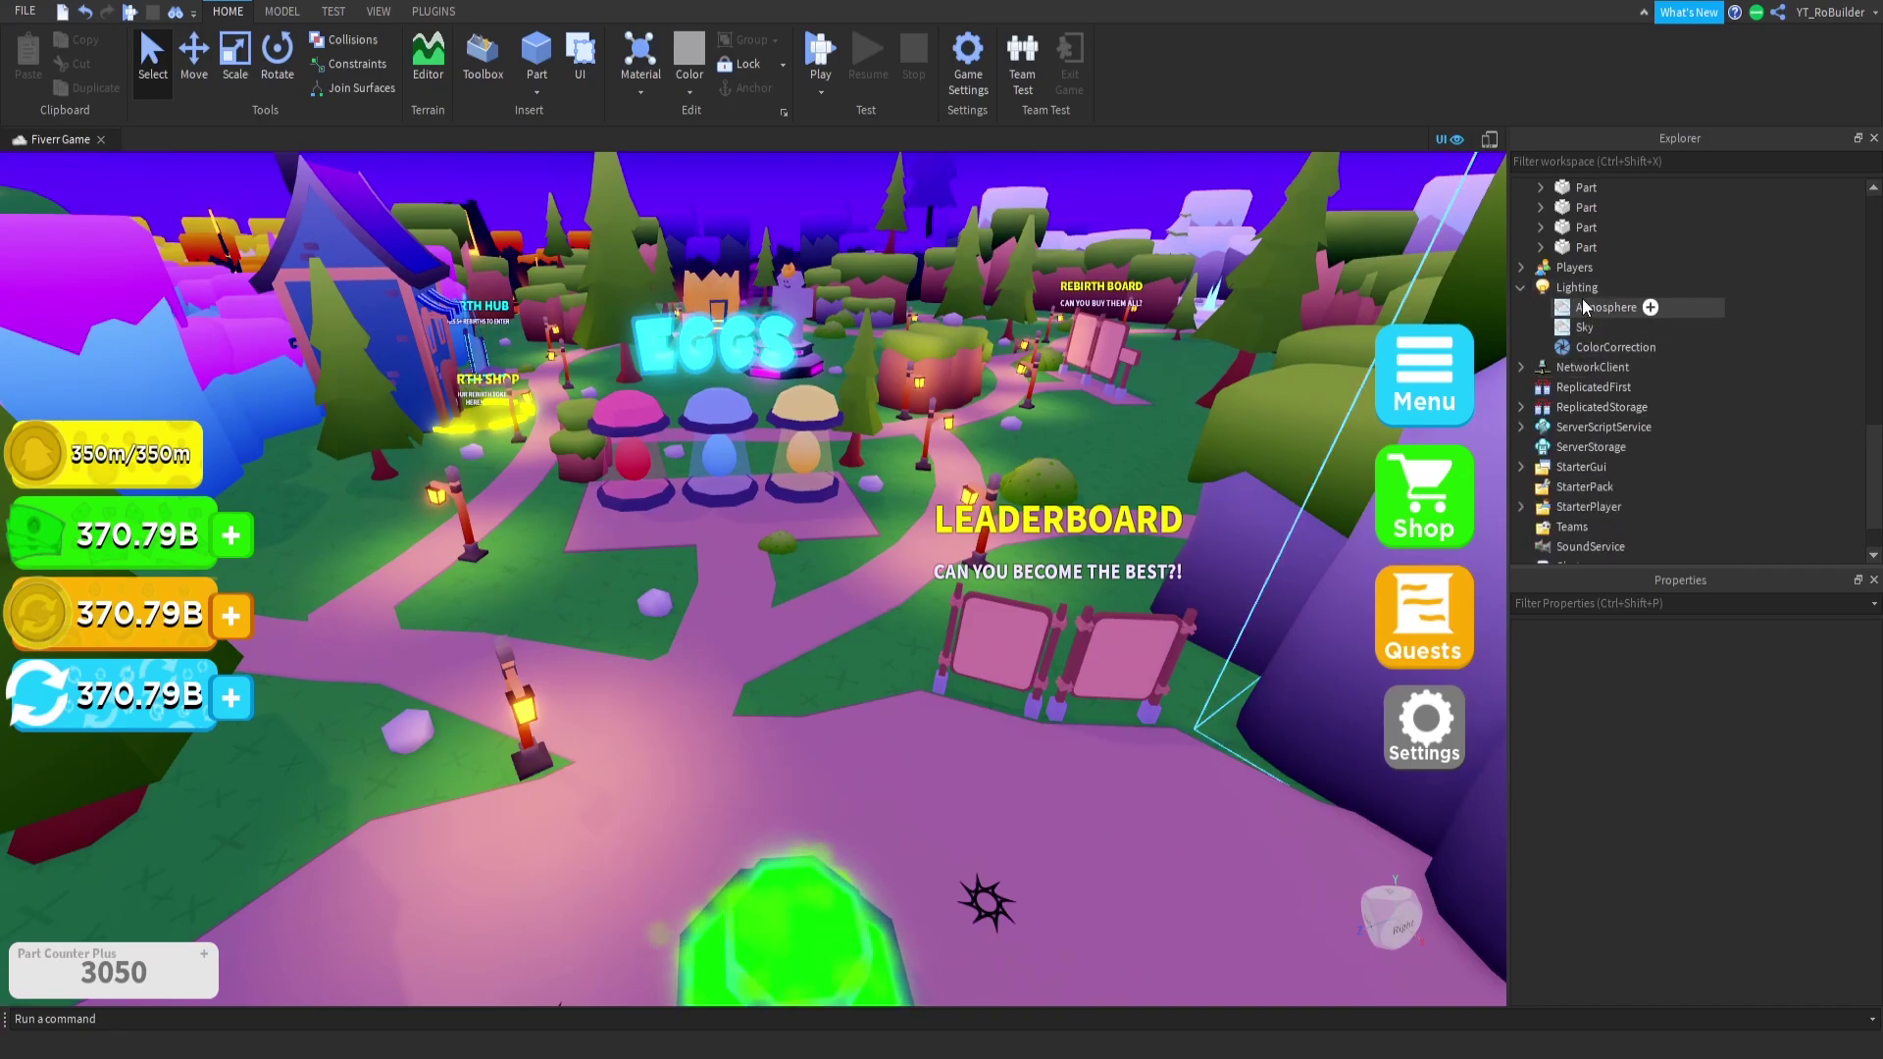
Step: Bring up the list of objects insertable into the Lighting service and dismiss it
right_click(1582, 291)
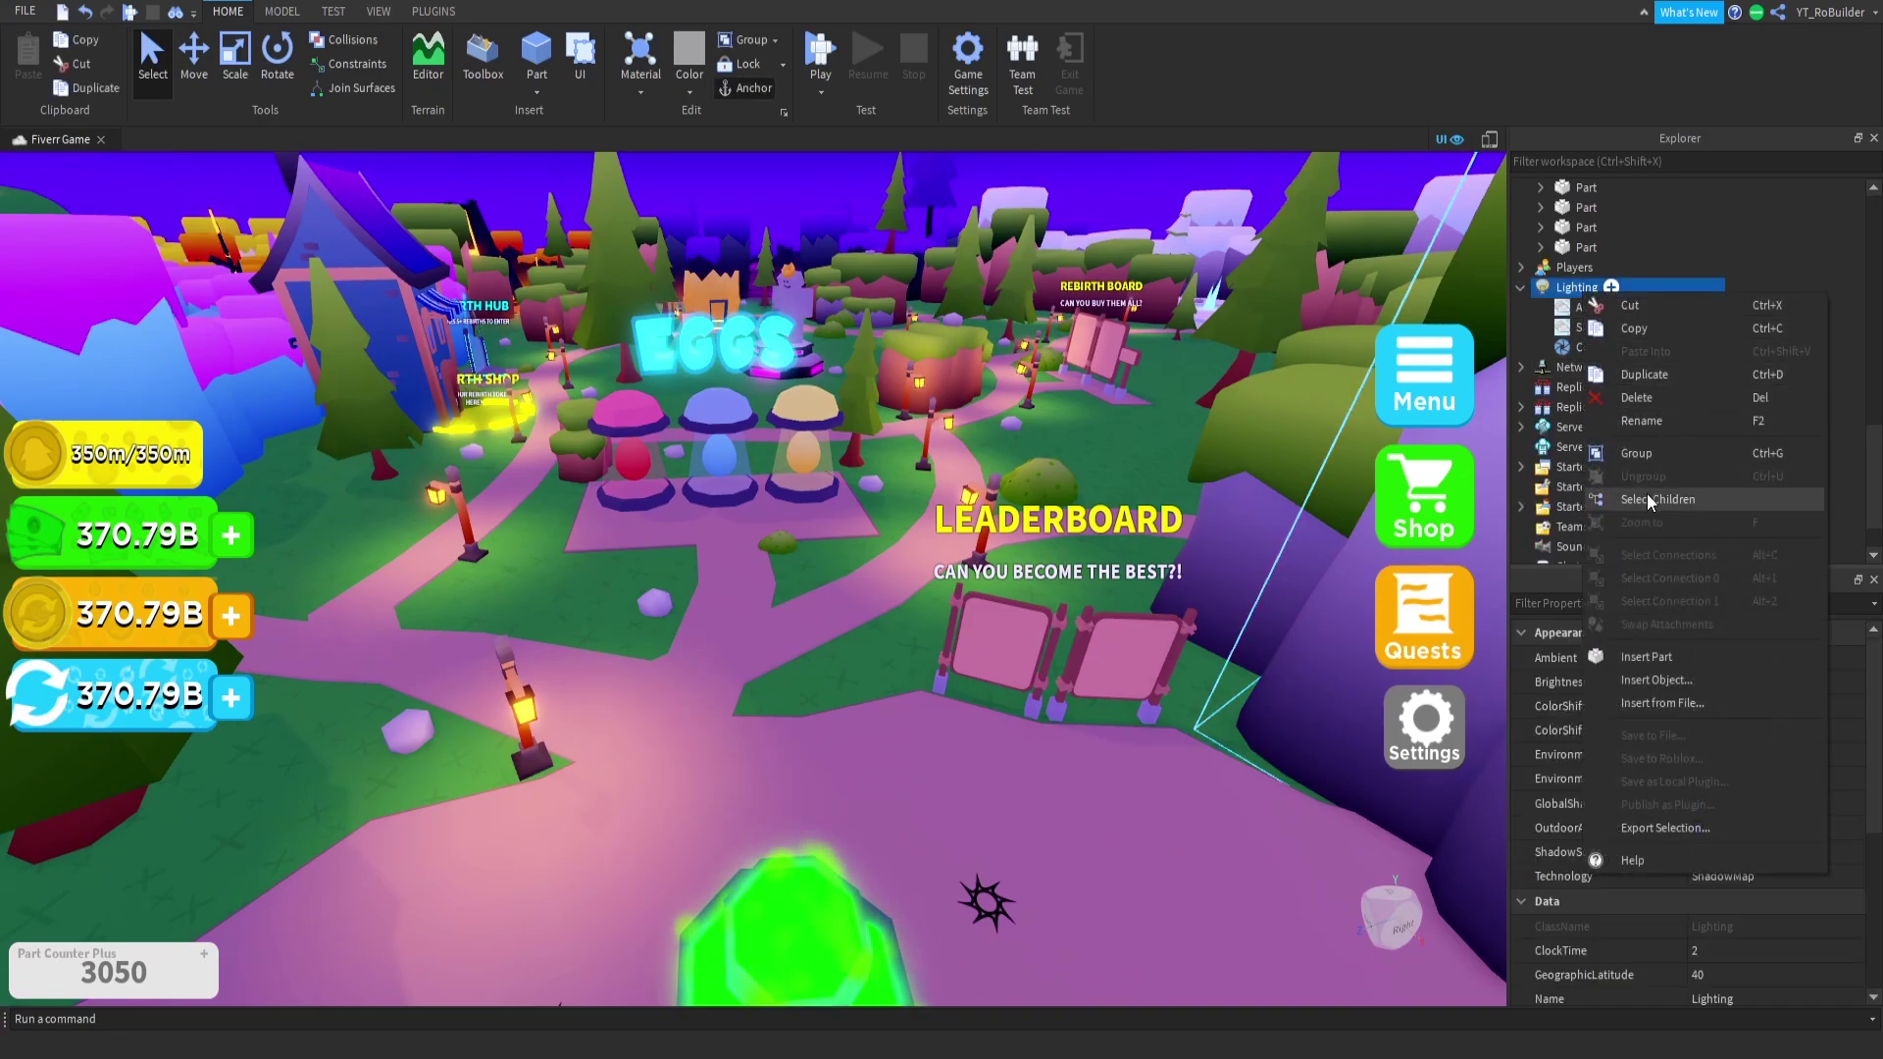
left_click(1688, 676)
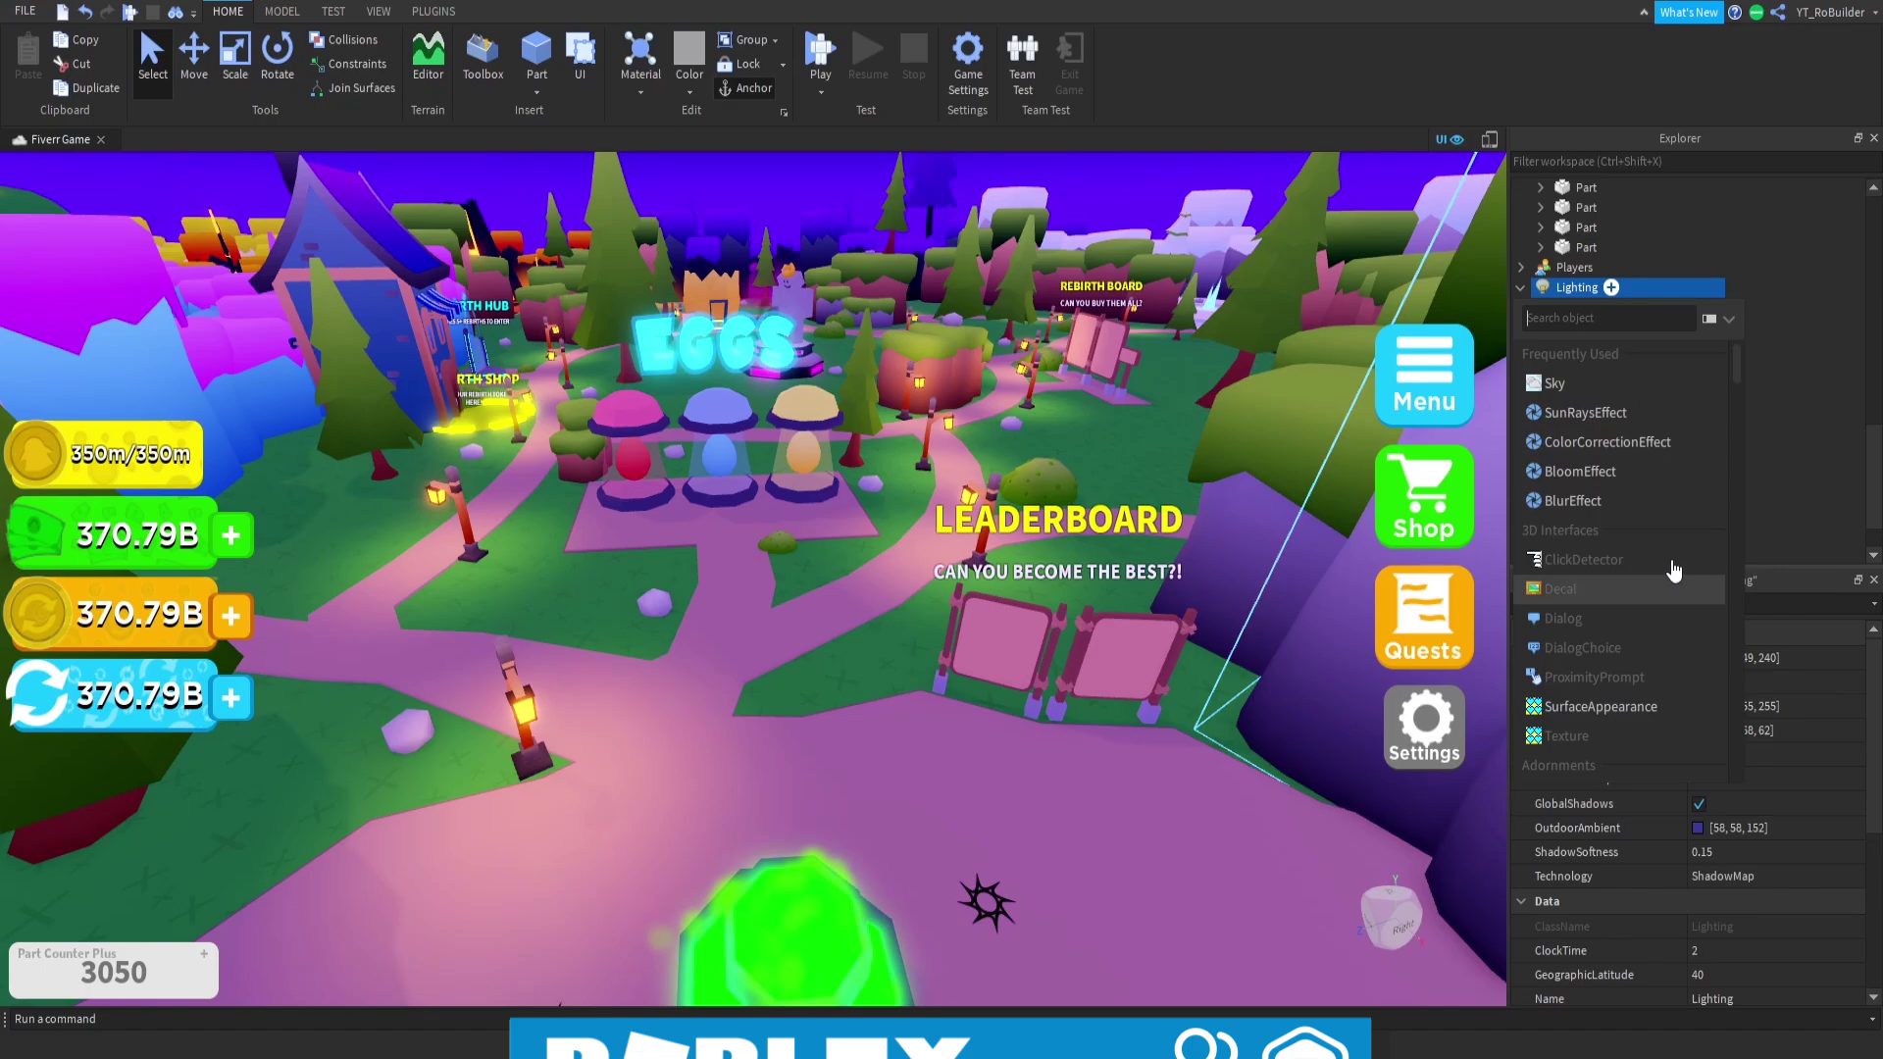
left_click(1819, 391)
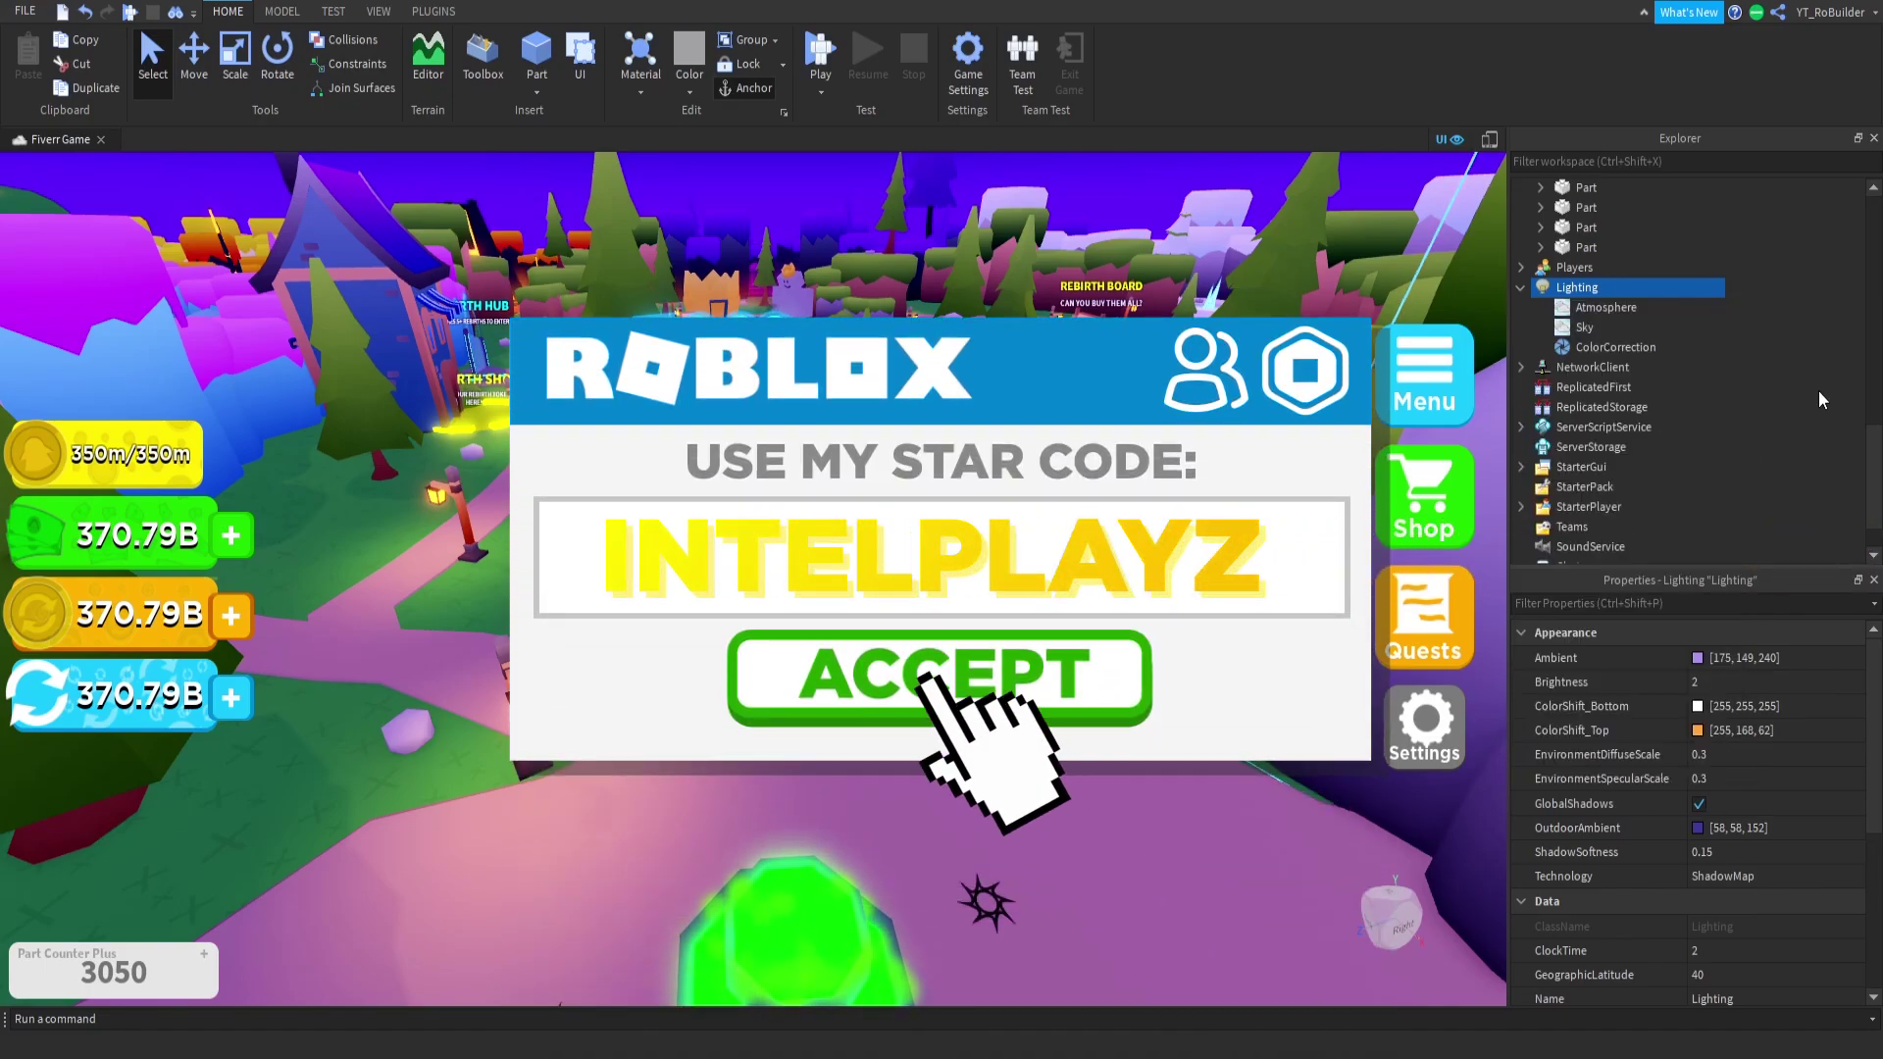
Step: Select the Atmosphere object under Lighting and view the whole map from a distance
right_click_drag(1012, 478, 1012, 479)
left_click(1583, 310)
right_click_drag(874, 412, 874, 531)
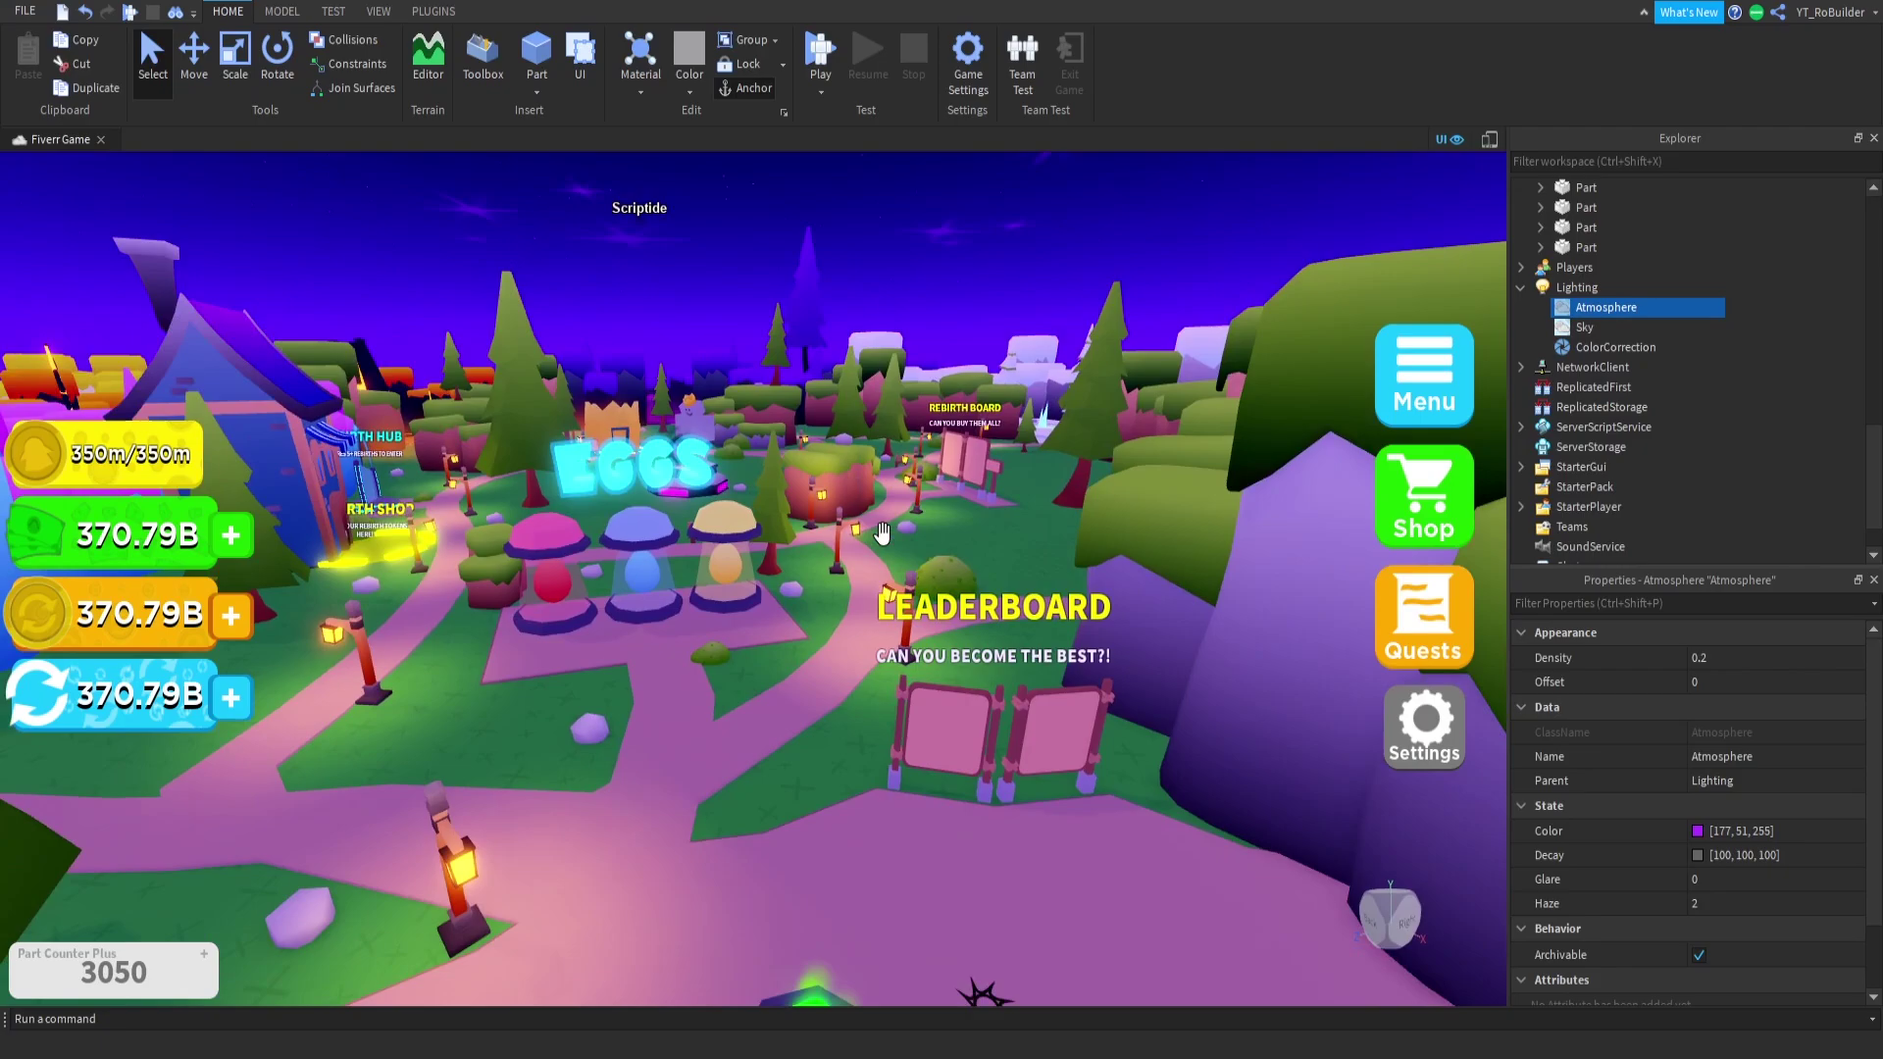
scroll(874, 531, "down", 10)
key("s")
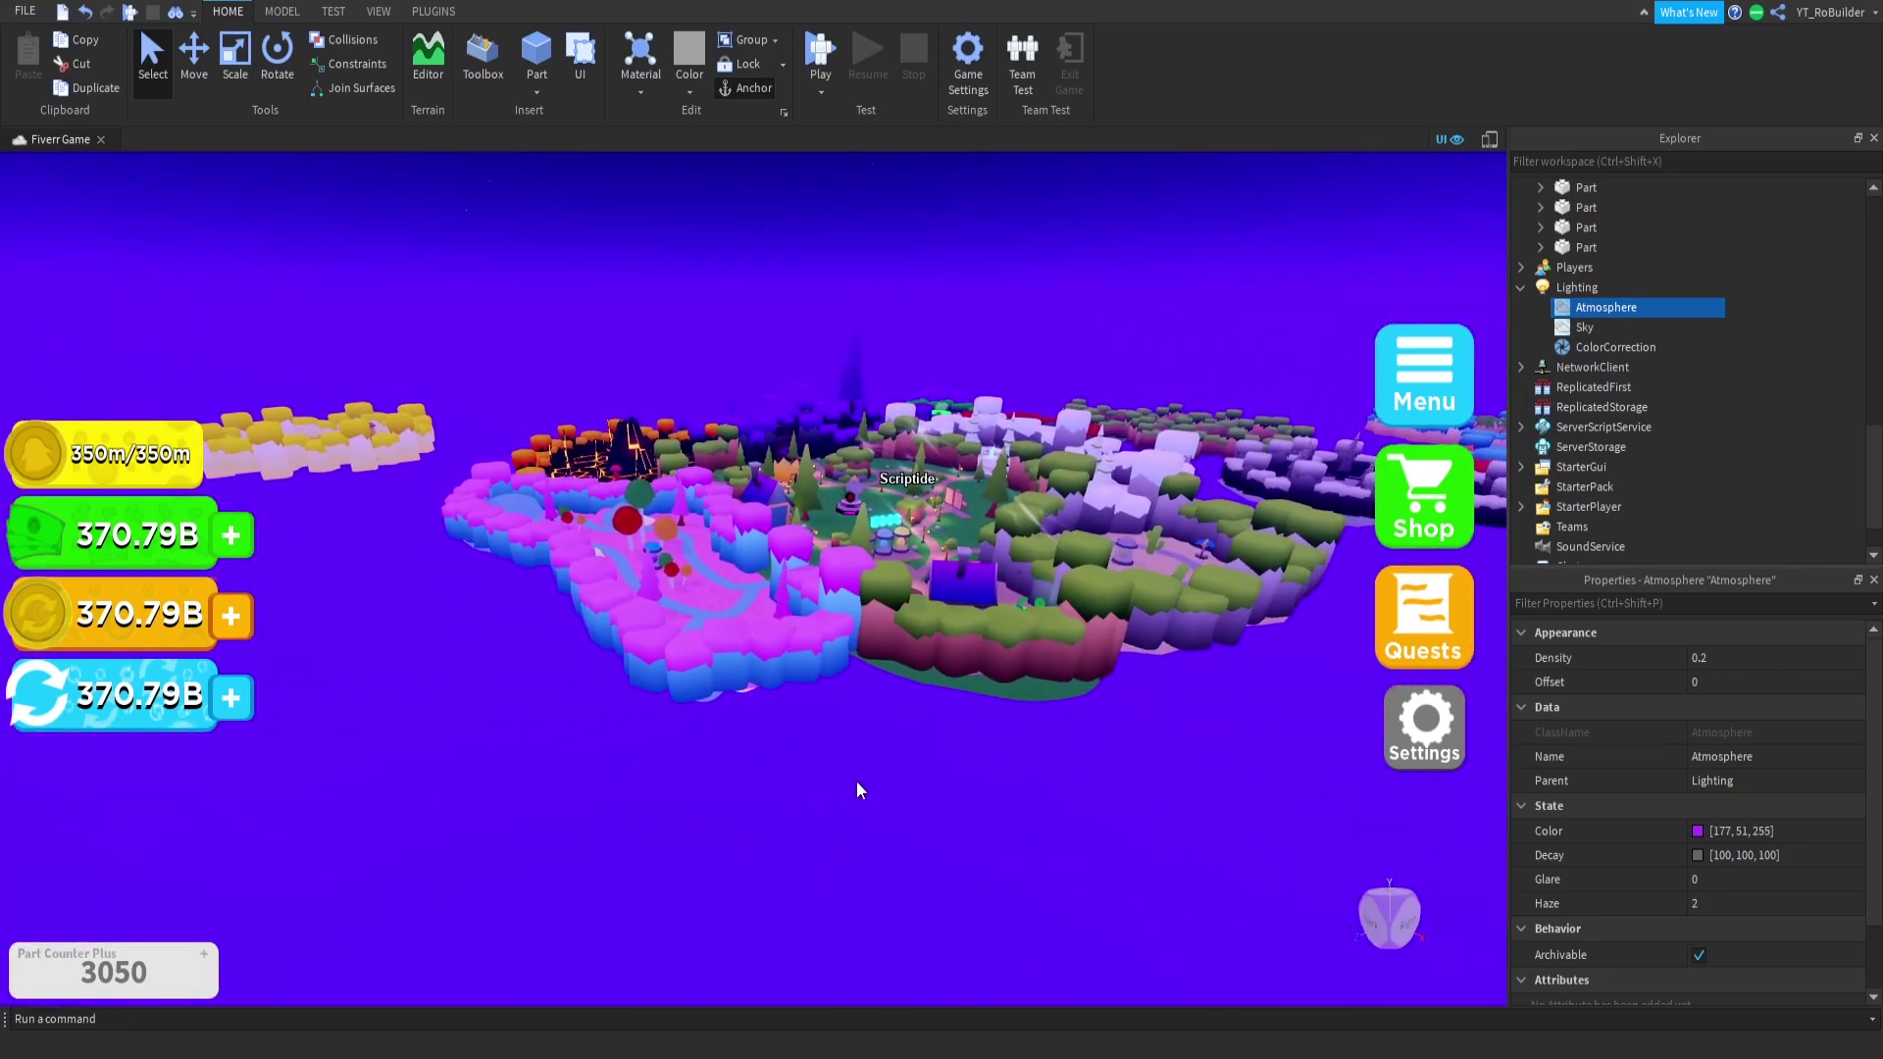
key("w")
key("d")
Step: Try a light green Color (89, 255, 156) on the Atmosphere and discard it
left_click(1698, 831)
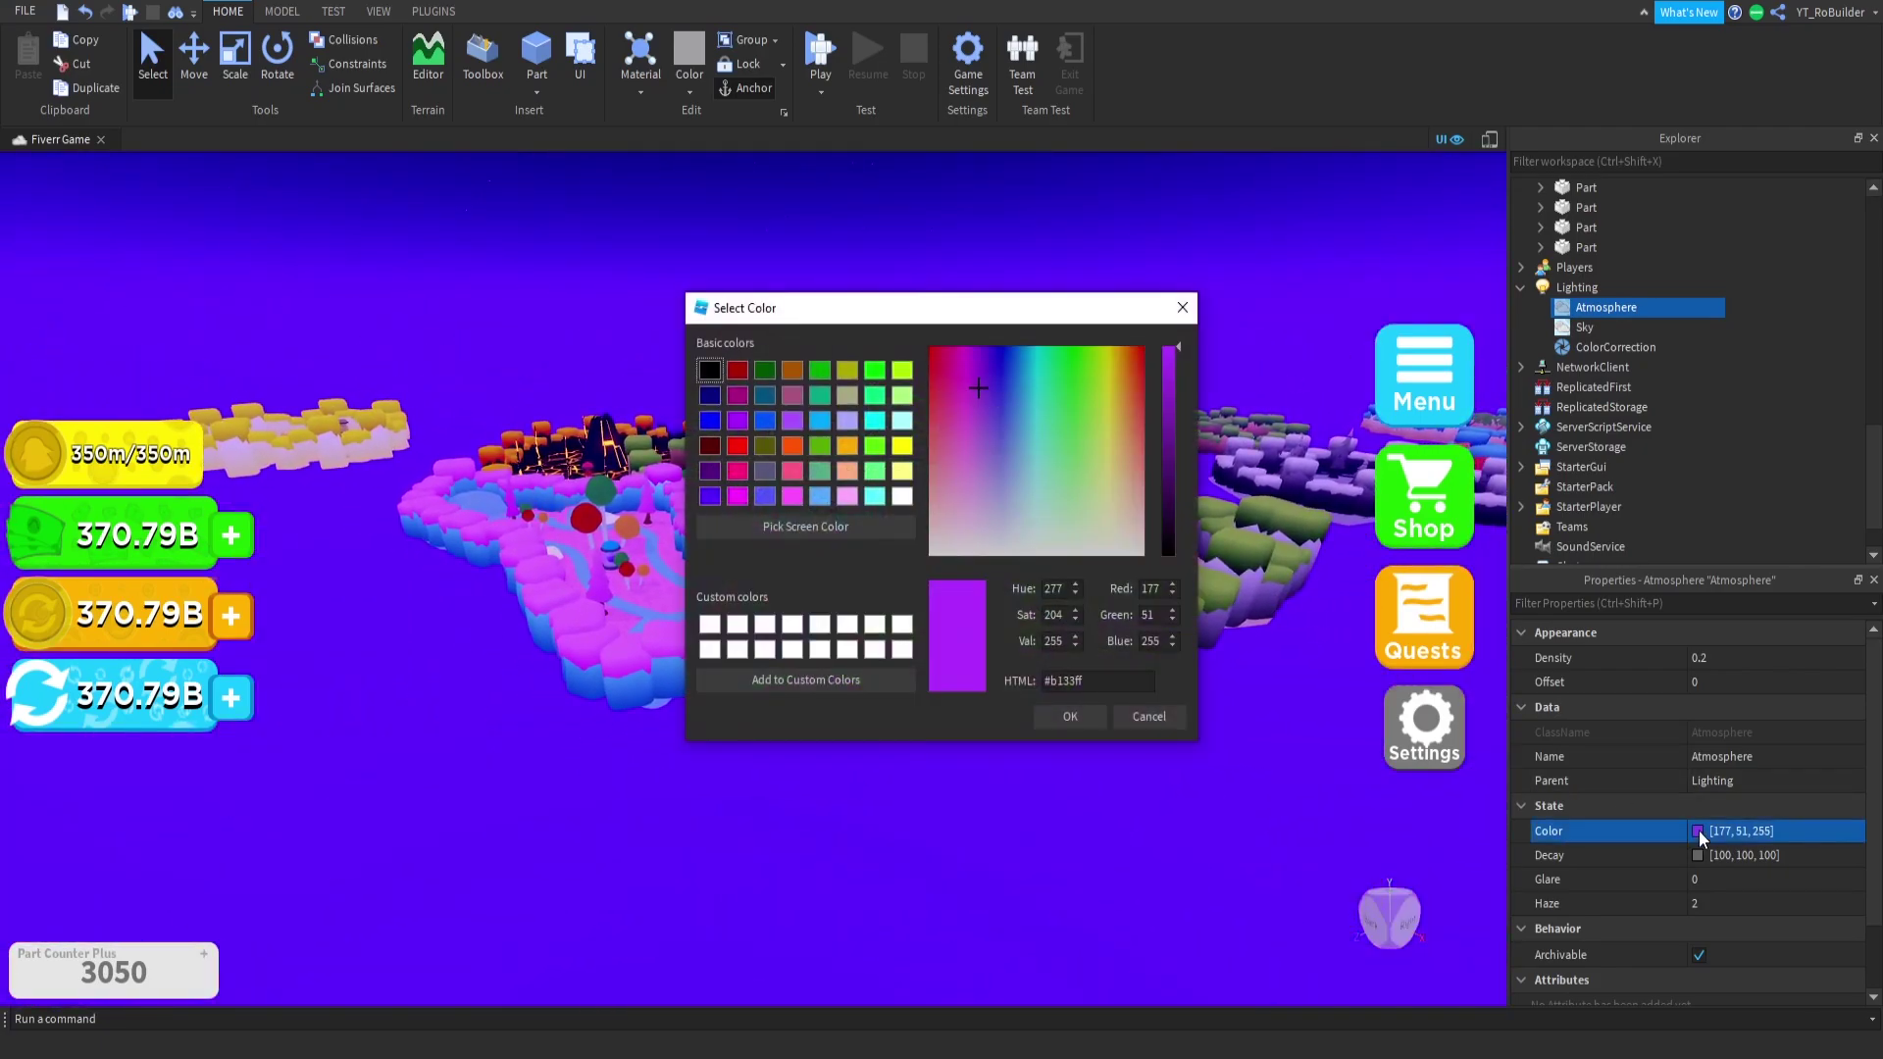
left_click_drag(1097, 502, 1057, 420)
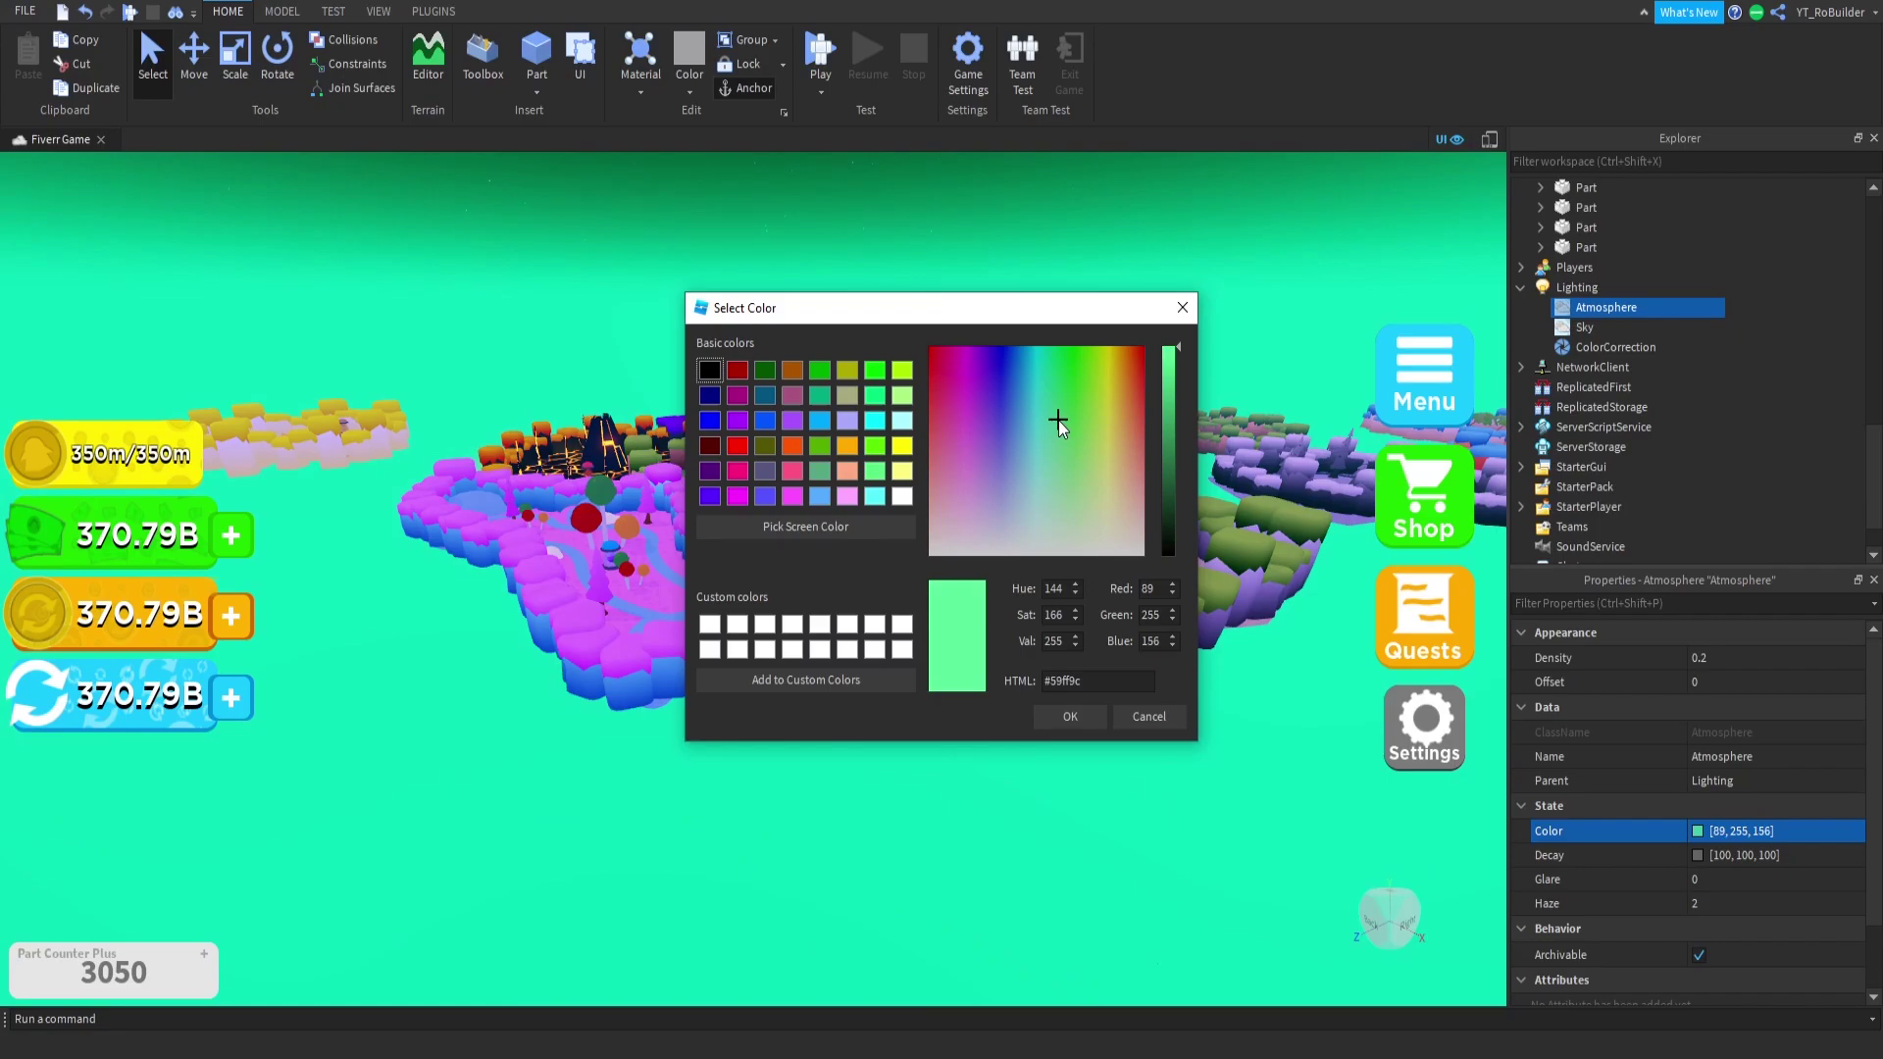
left_click(1163, 722)
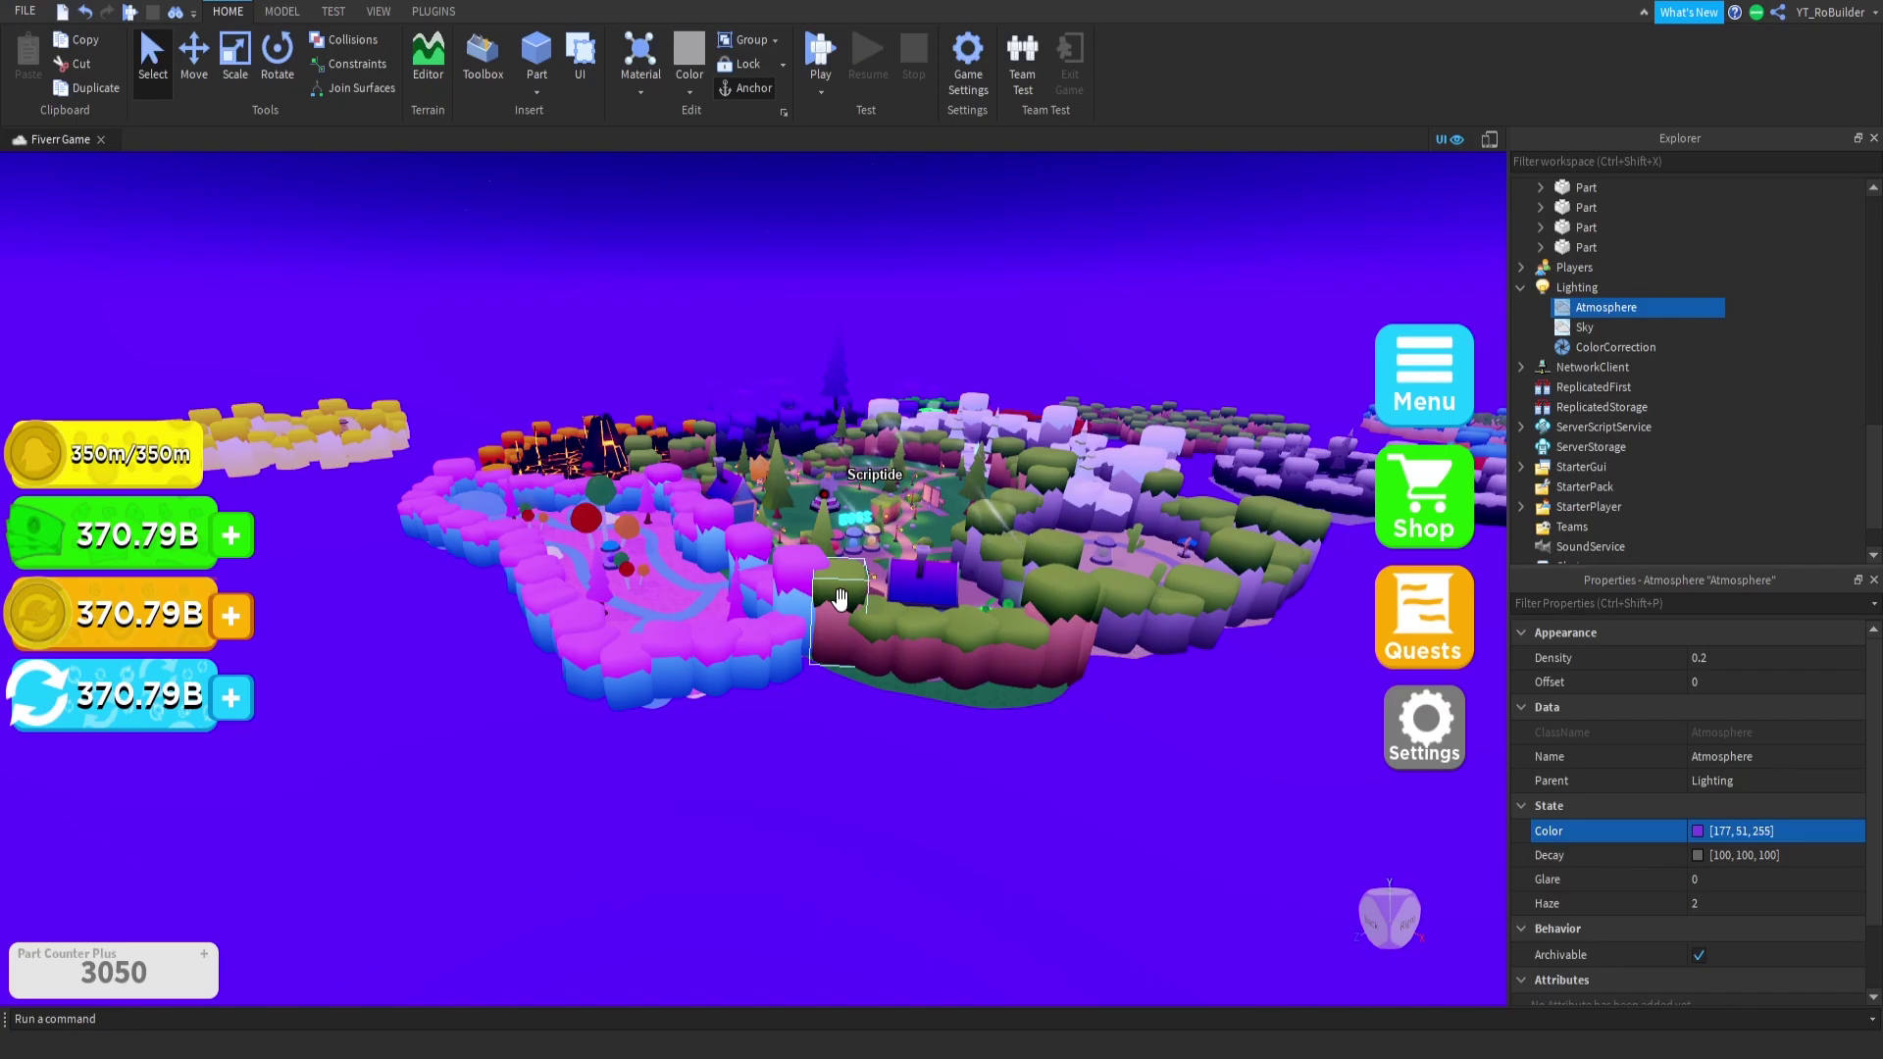
Step: Try a Haze of 10 on the Atmosphere and set it back to 2
left_click(1691, 904)
left_click_drag(1779, 905, 1862, 903)
right_click_drag(1003, 772, 1005, 774)
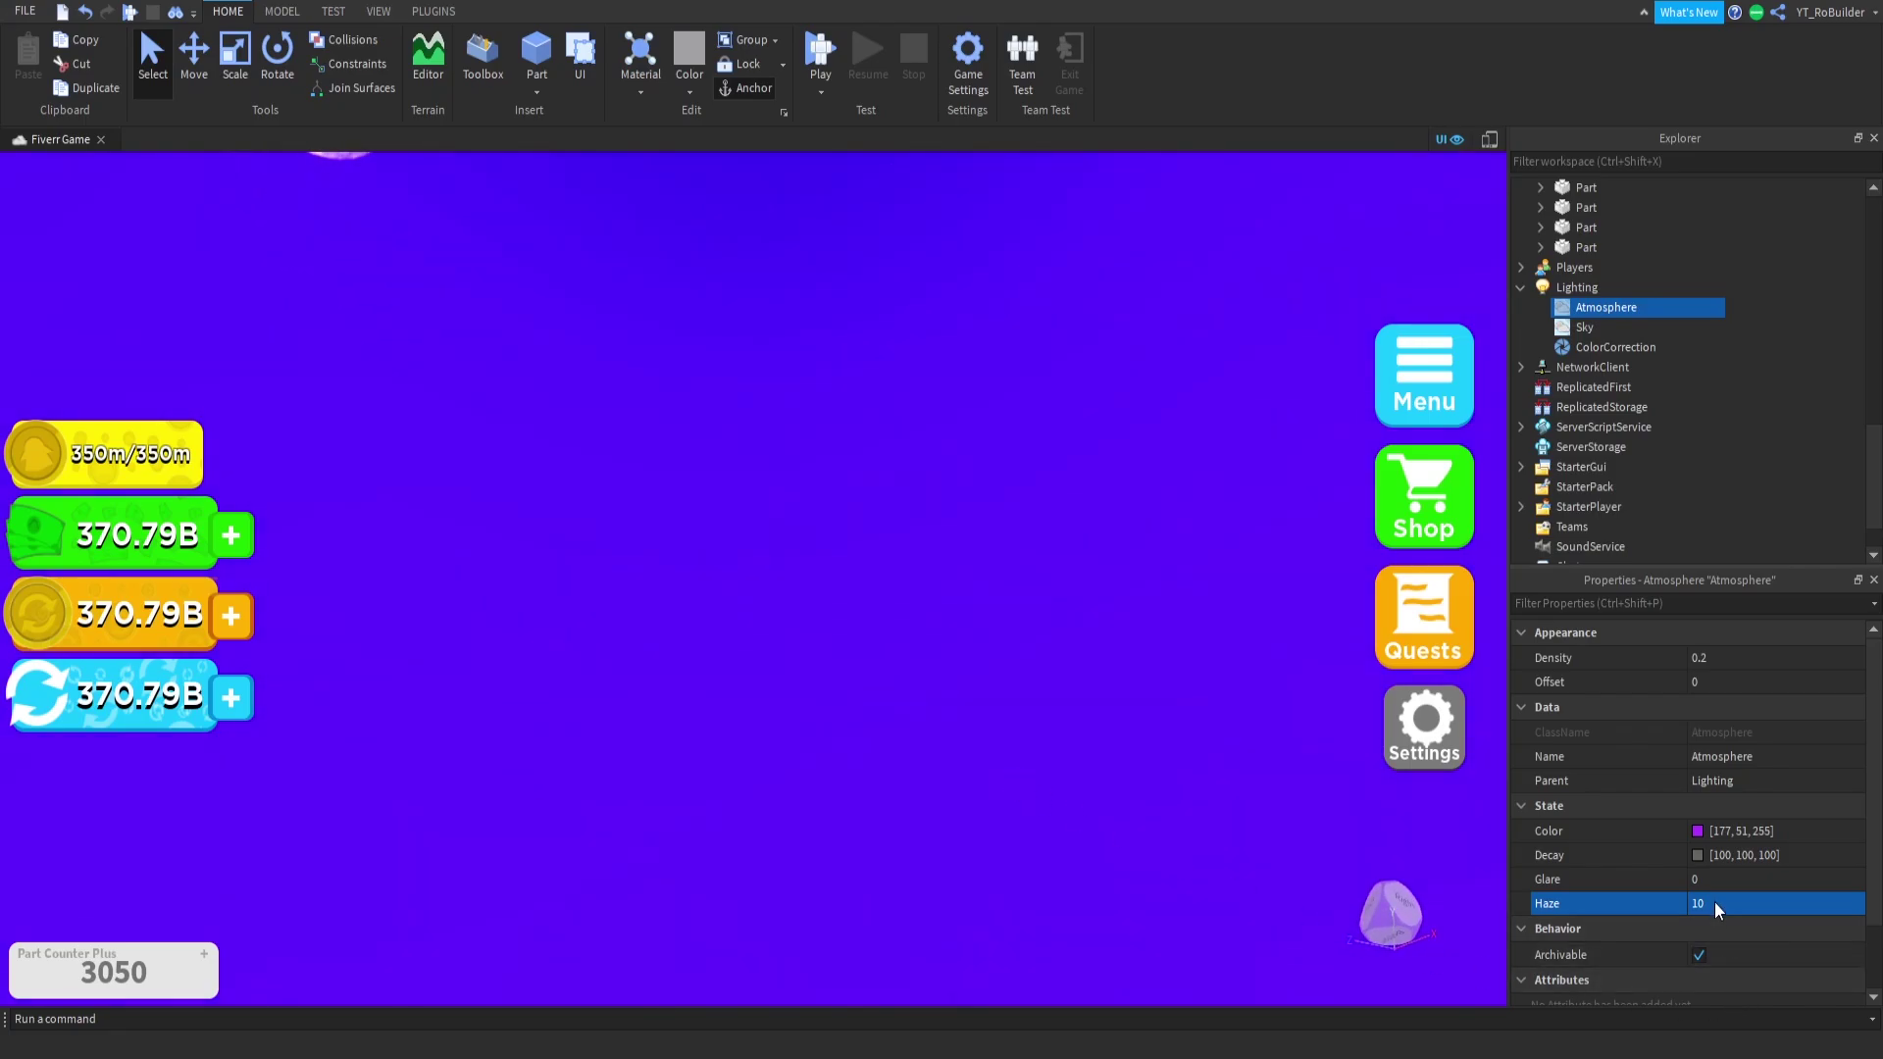
type("2")
key("Return")
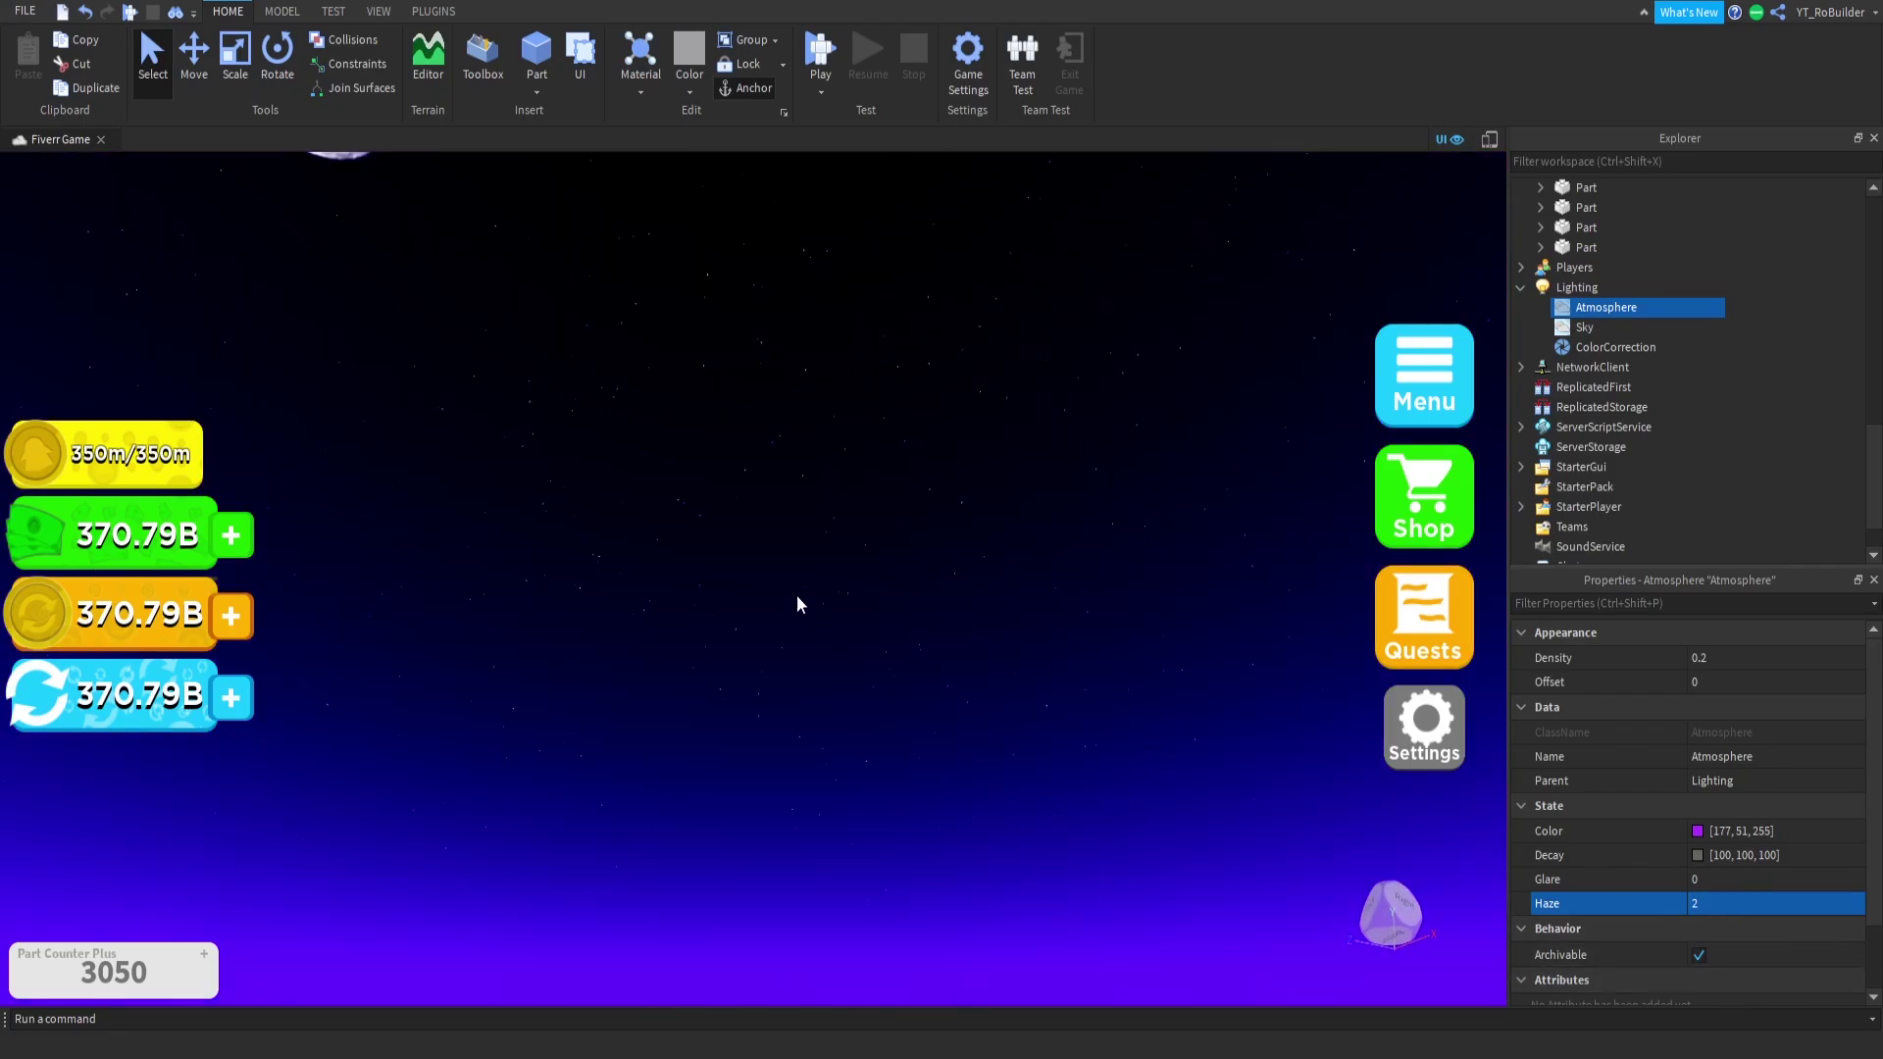
right_click_drag(796, 594, 820, 491)
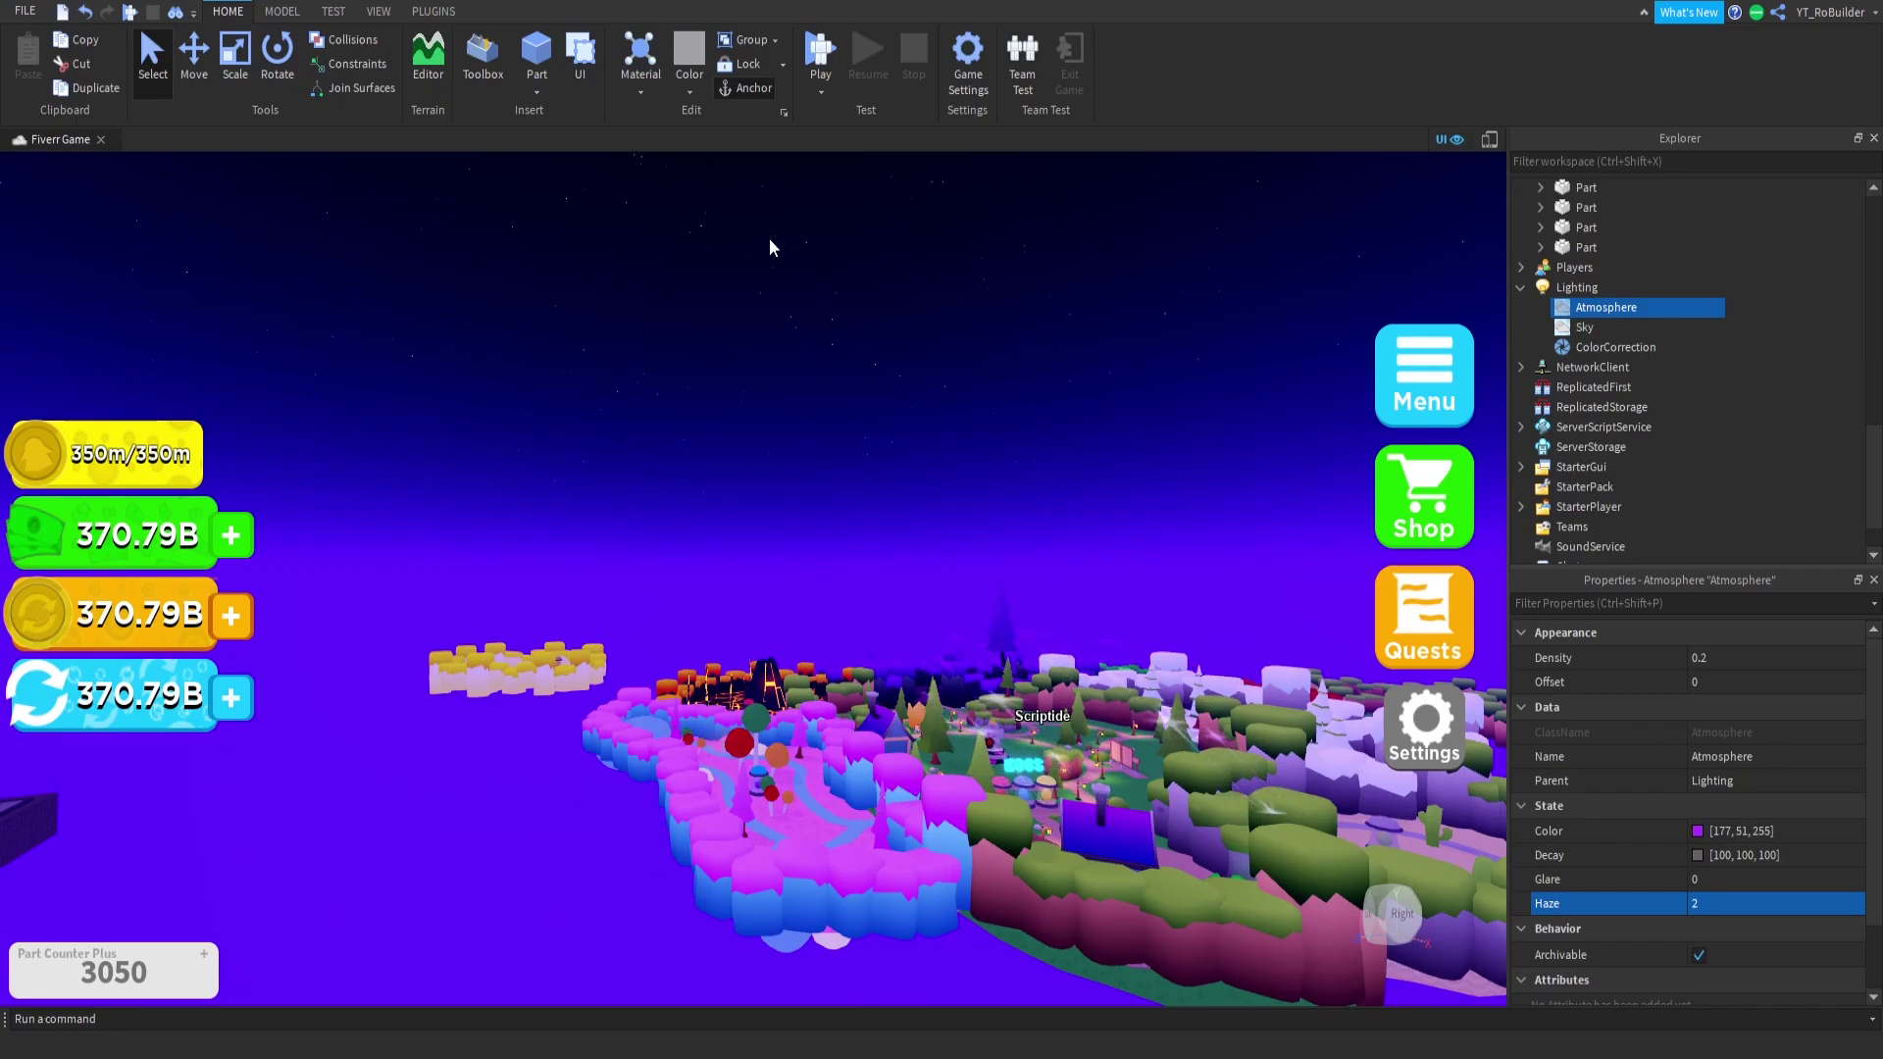
Step: Set the Atmosphere's Haze to 1
left_click(1581, 326)
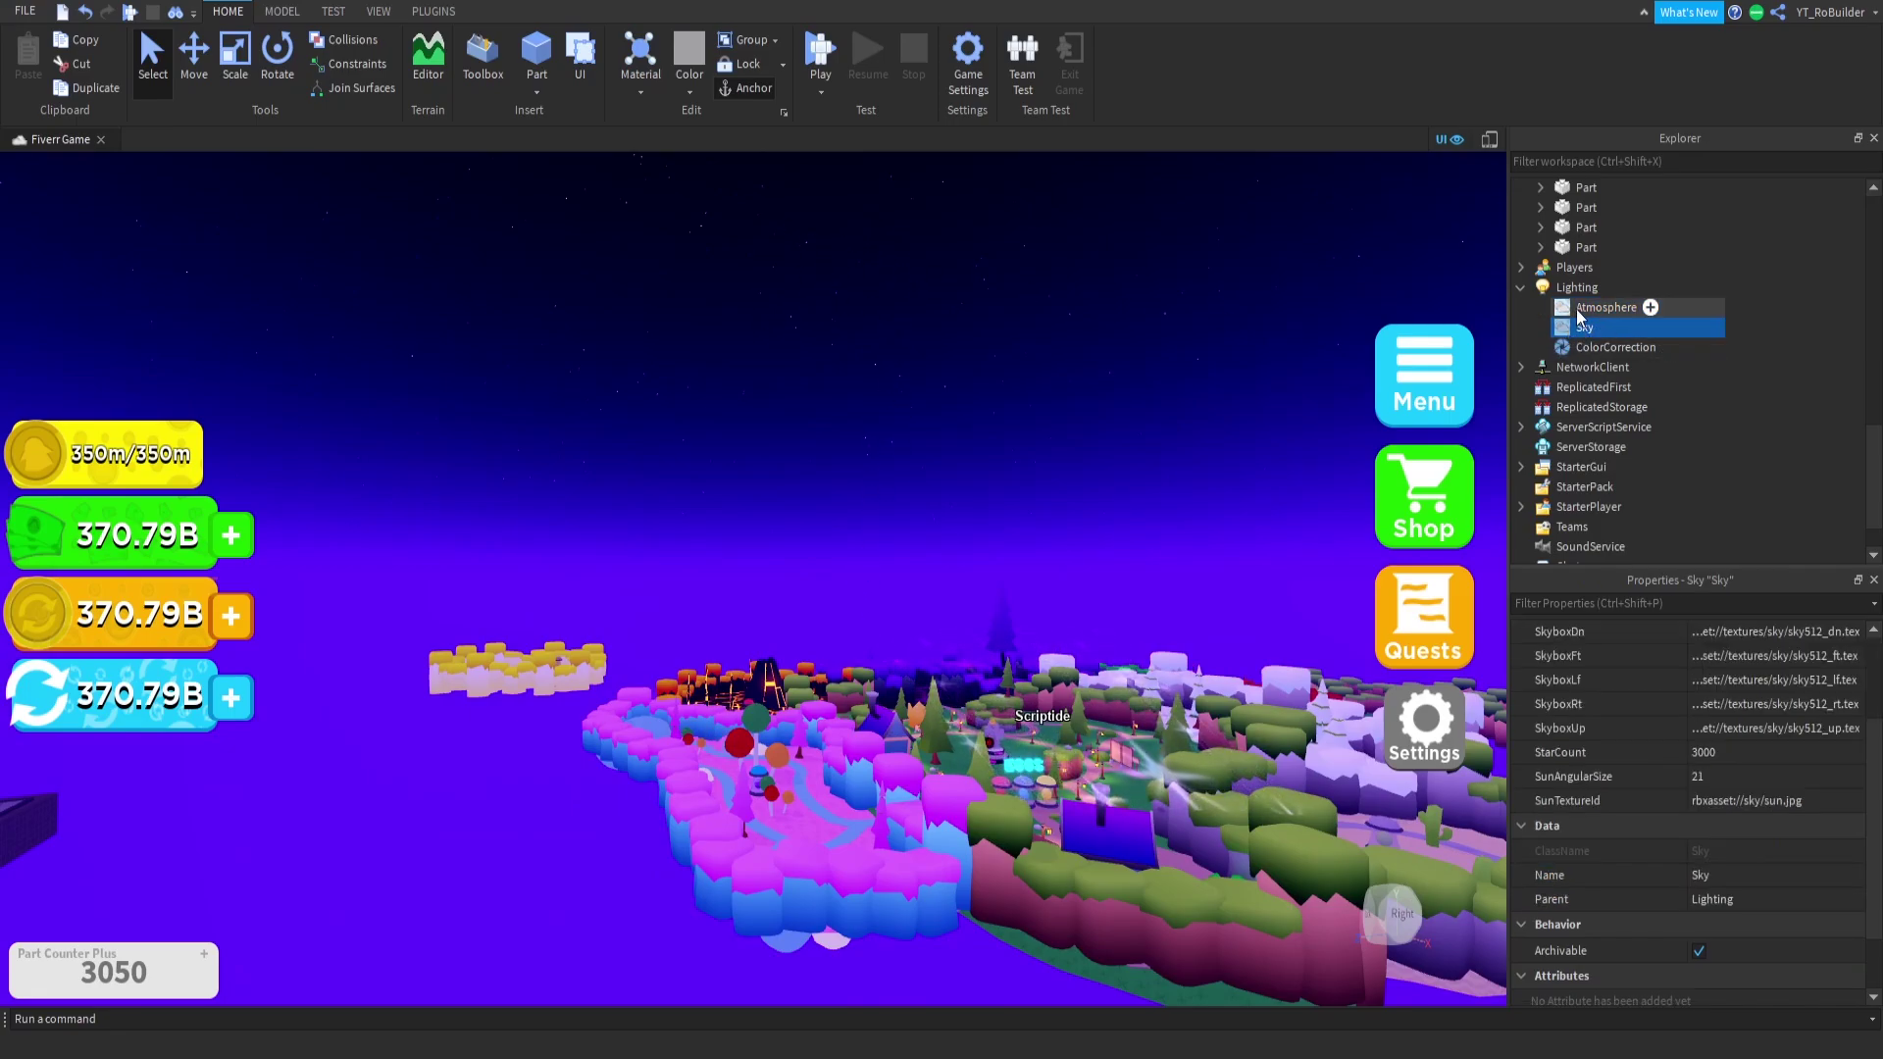
left_click(1581, 310)
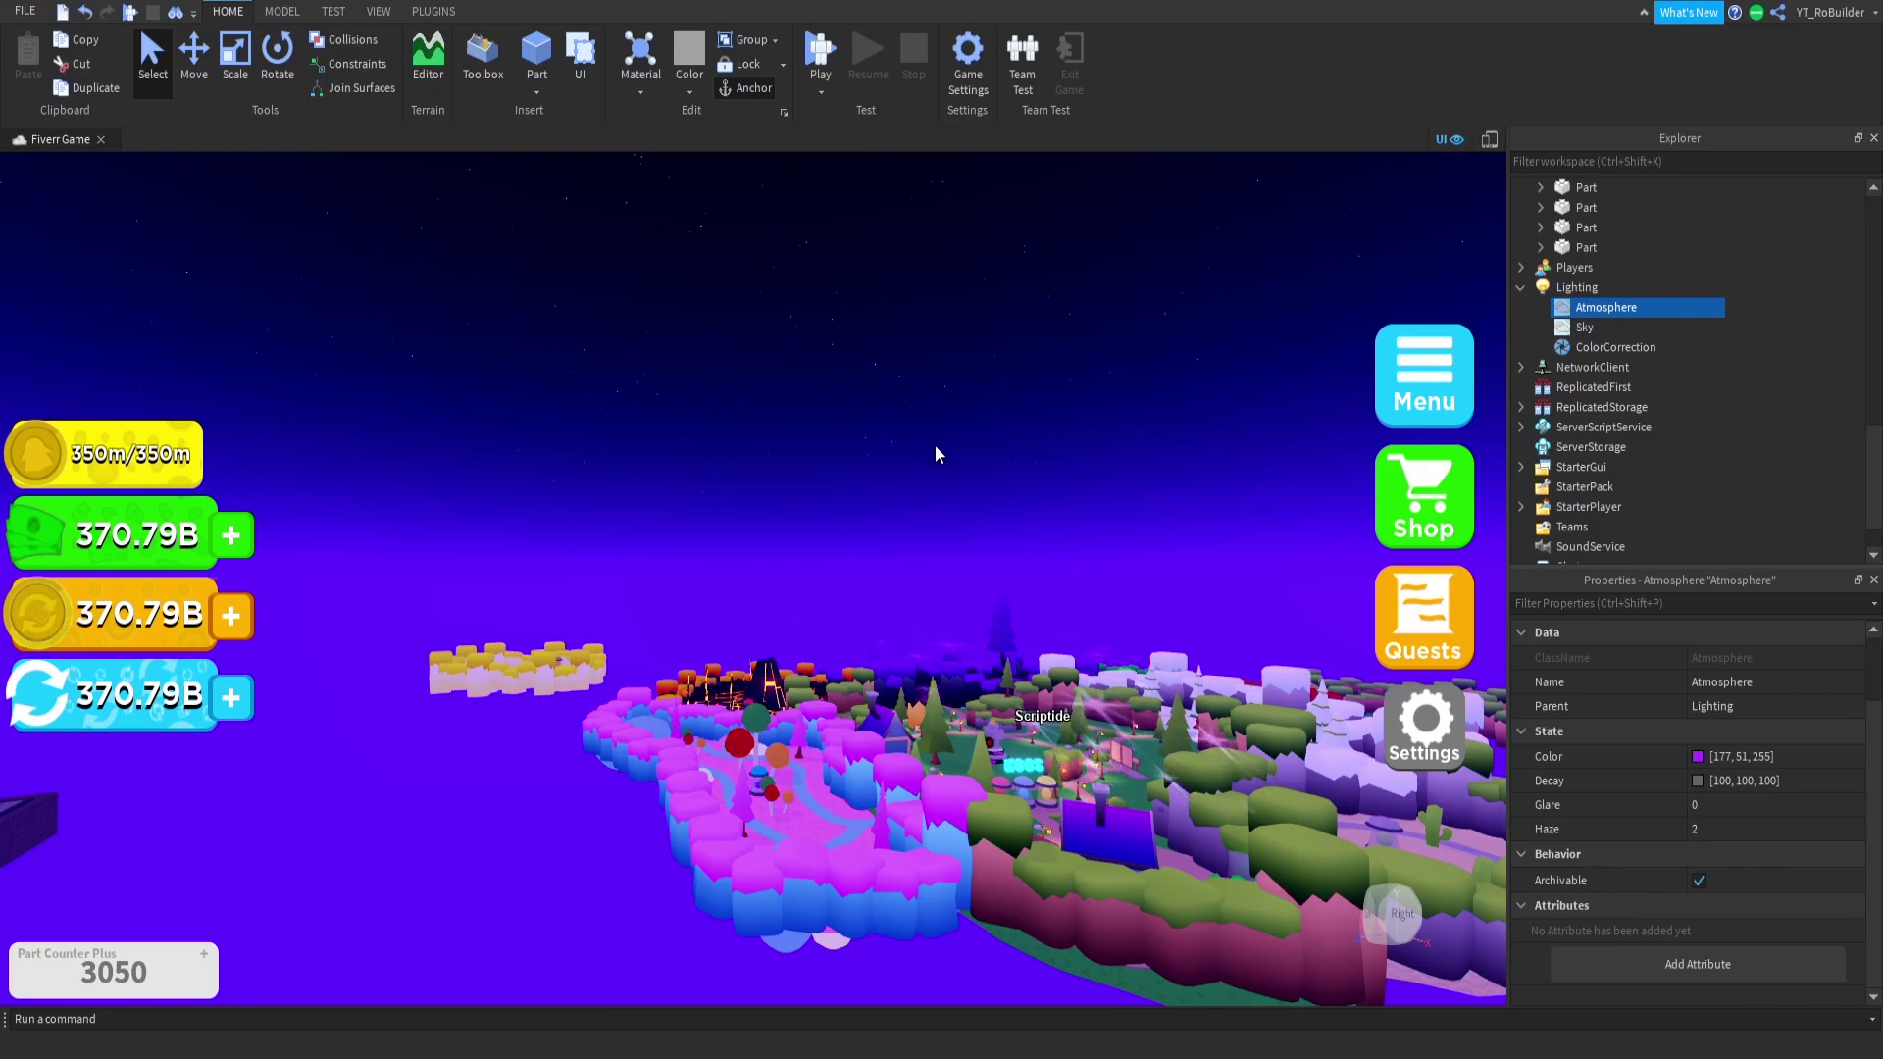
right_click_drag(936, 446, 942, 550)
scroll(942, 451, "up", 8)
right_click_drag(941, 451, 942, 550)
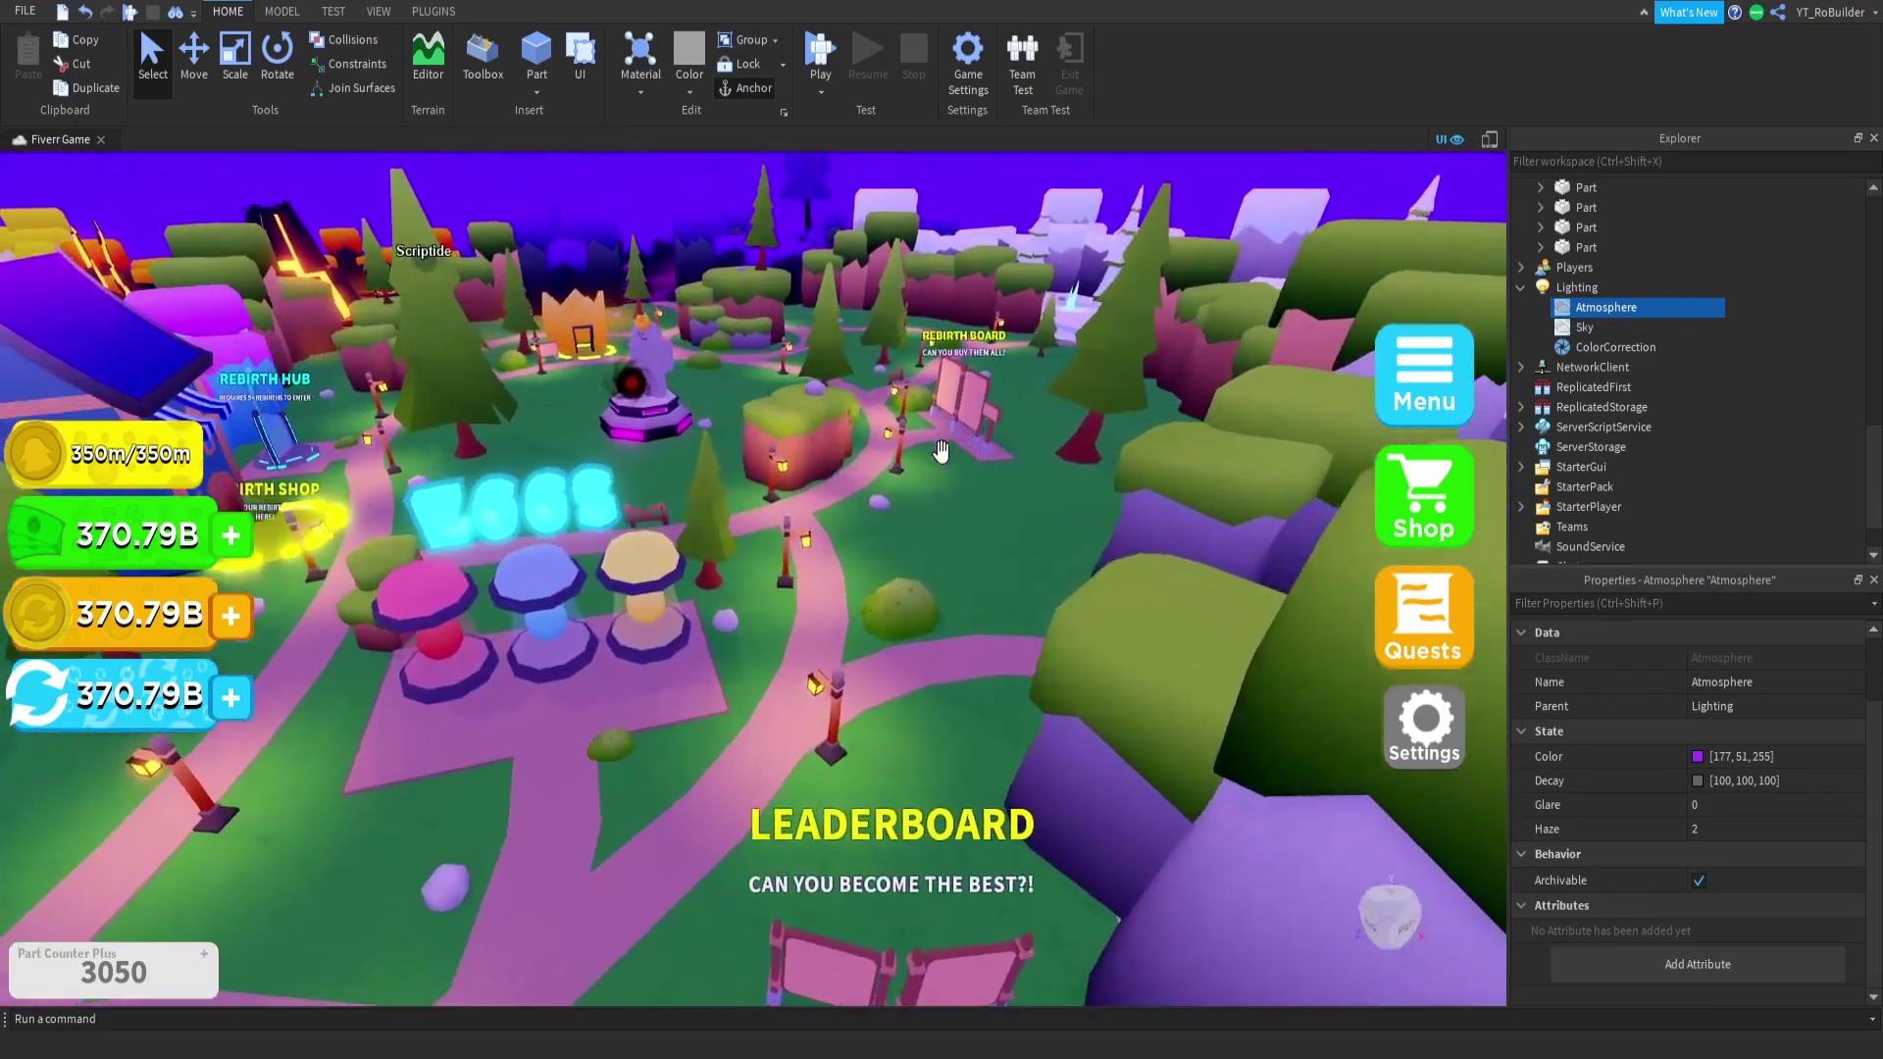
right_click_drag(940, 450, 892, 363)
scroll(941, 451, "down", 5)
right_click_drag(938, 454, 971, 454)
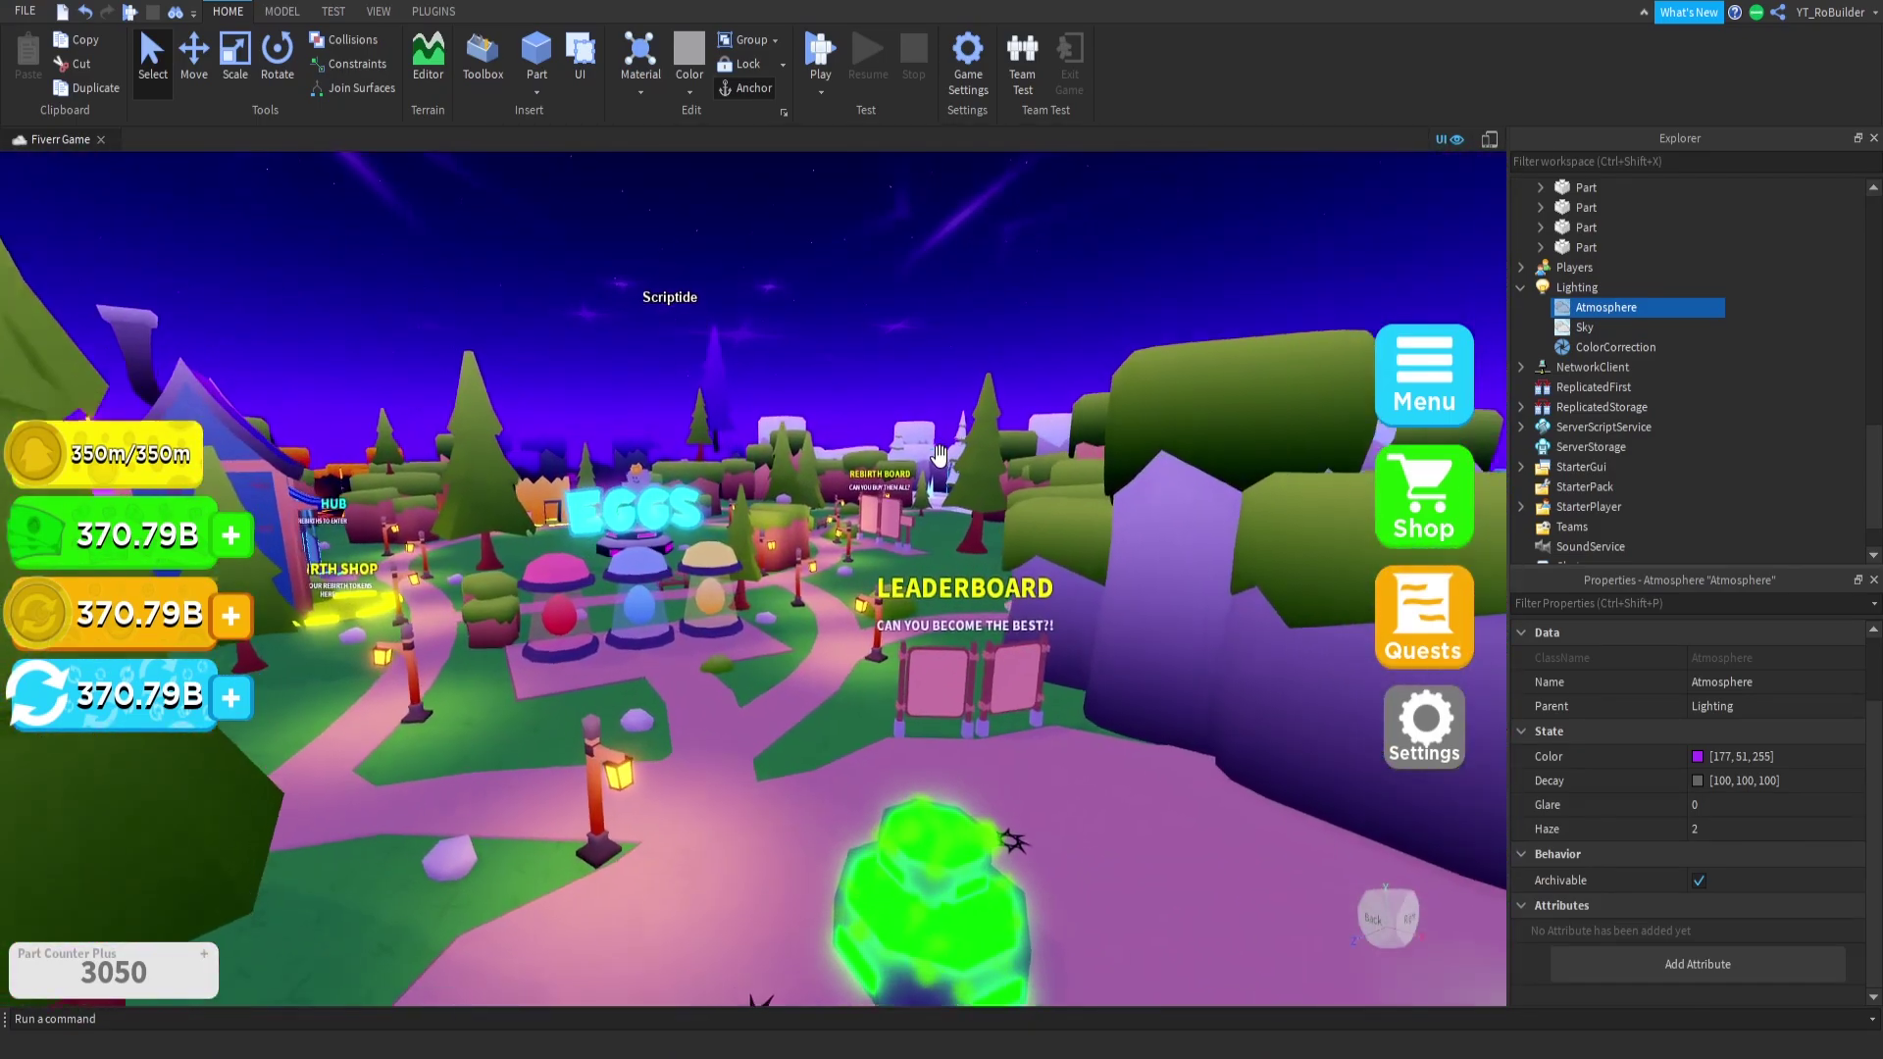
scroll(938, 454, "up", 3)
left_click(1721, 828)
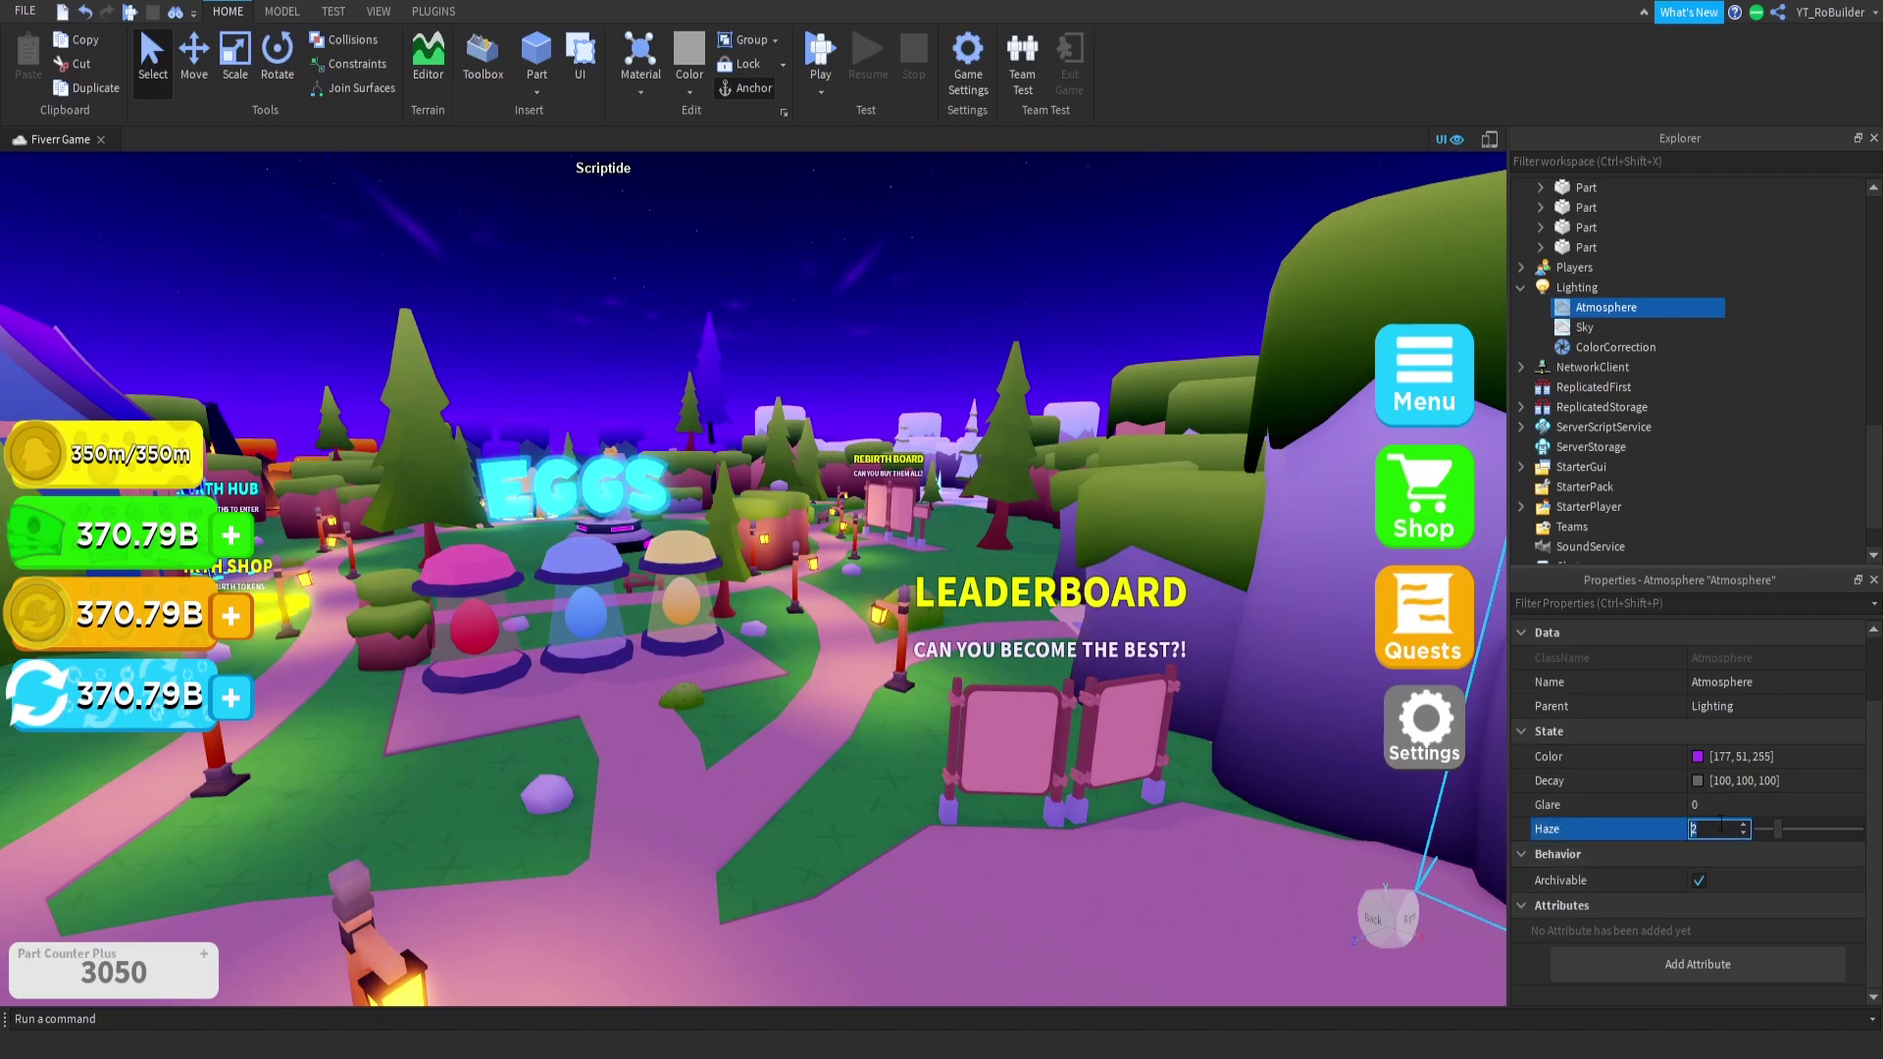
type("1")
key("Return")
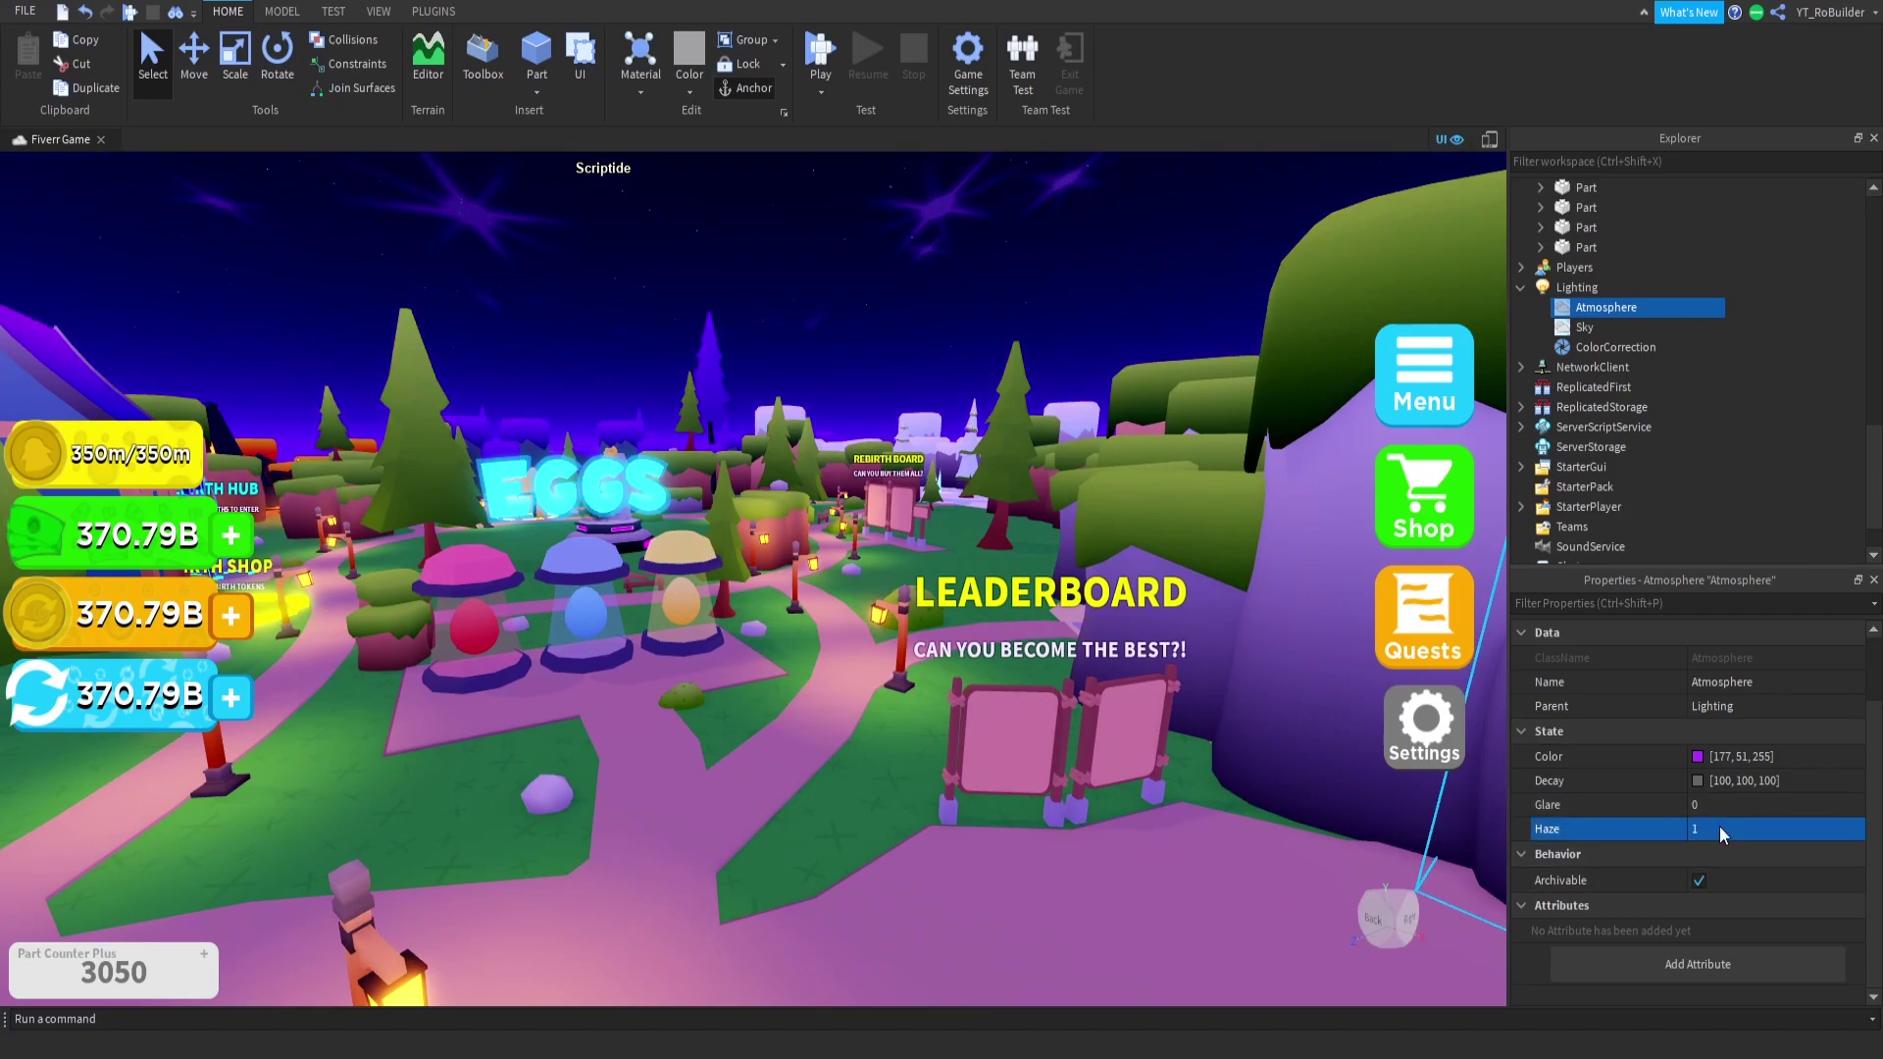
Step: Examine the sky and horizon around the egg area with the reduced haze
mouse_move(766, 455)
right_mouse_down()
mouse_move(685, 426)
mouse_move(747, 439)
right_mouse_up()
right_click_drag(792, 505, 956, 505)
key("w")
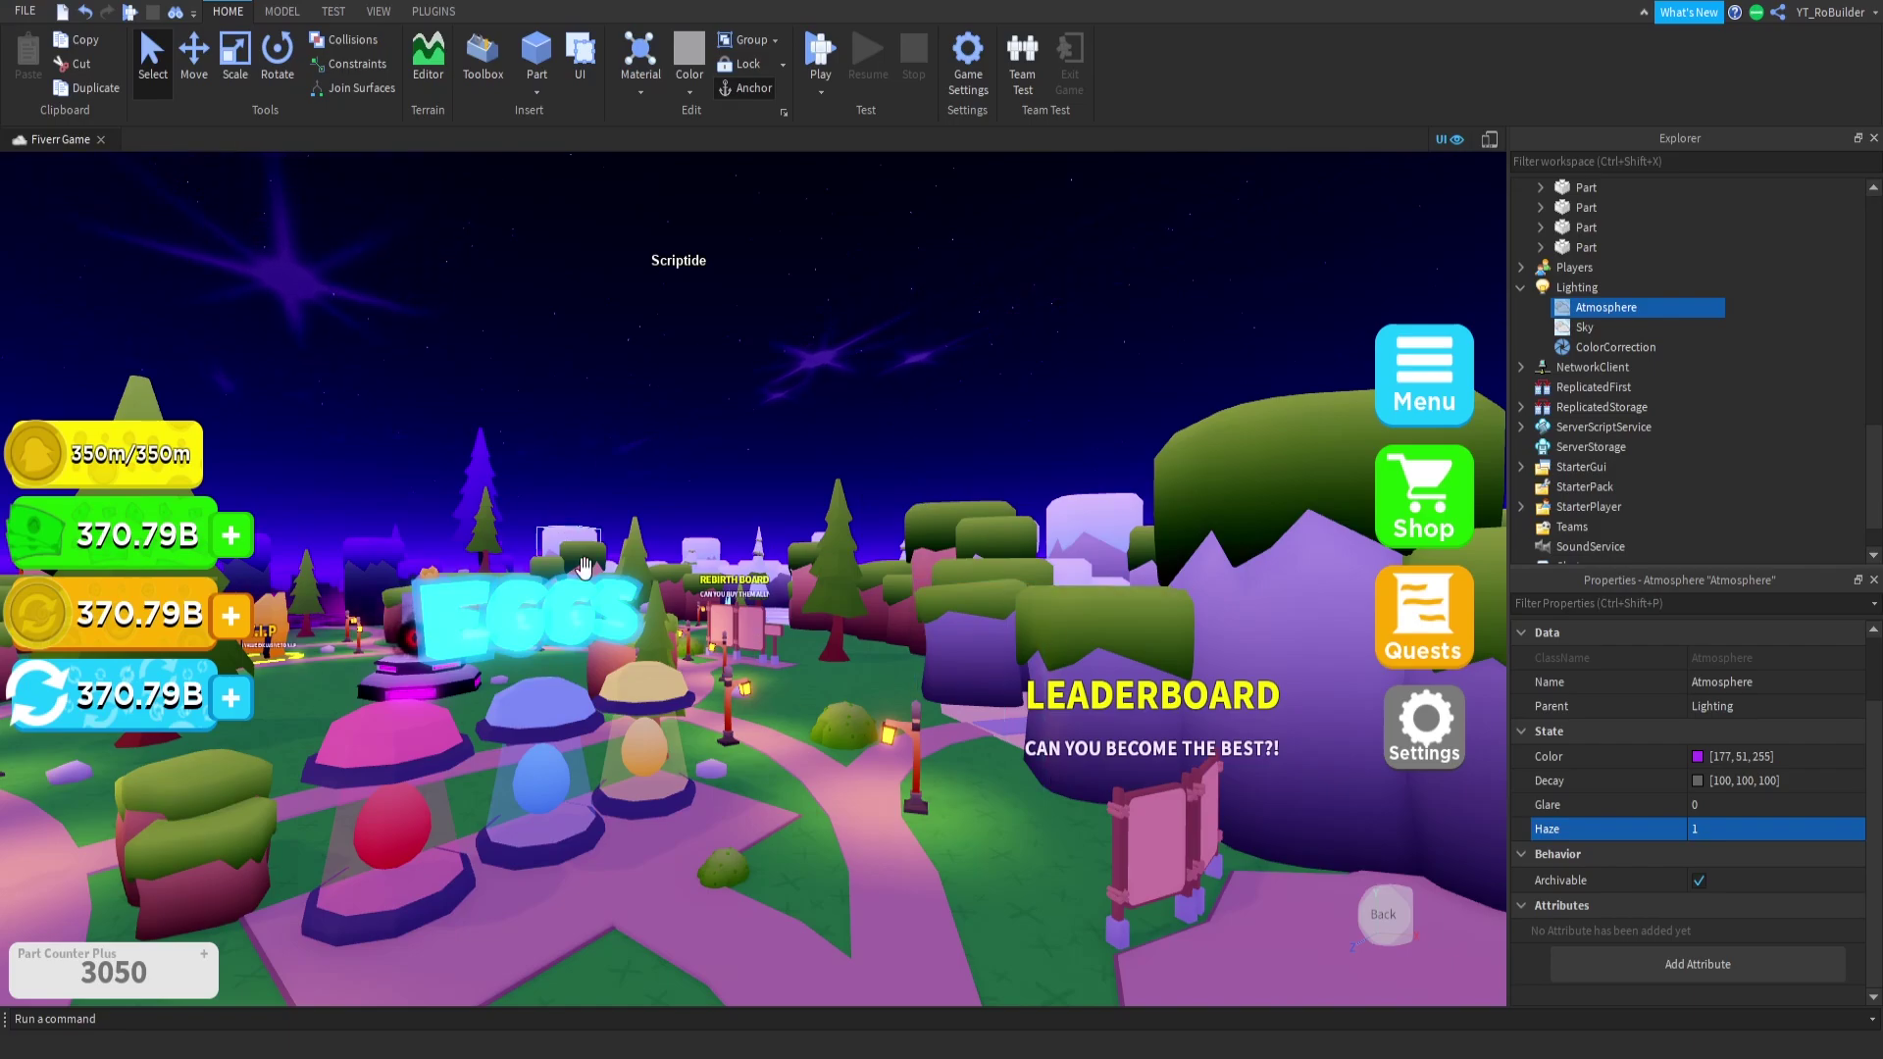
key("s")
right_click_drag(1049, 633, 970, 679)
key("a")
key("w")
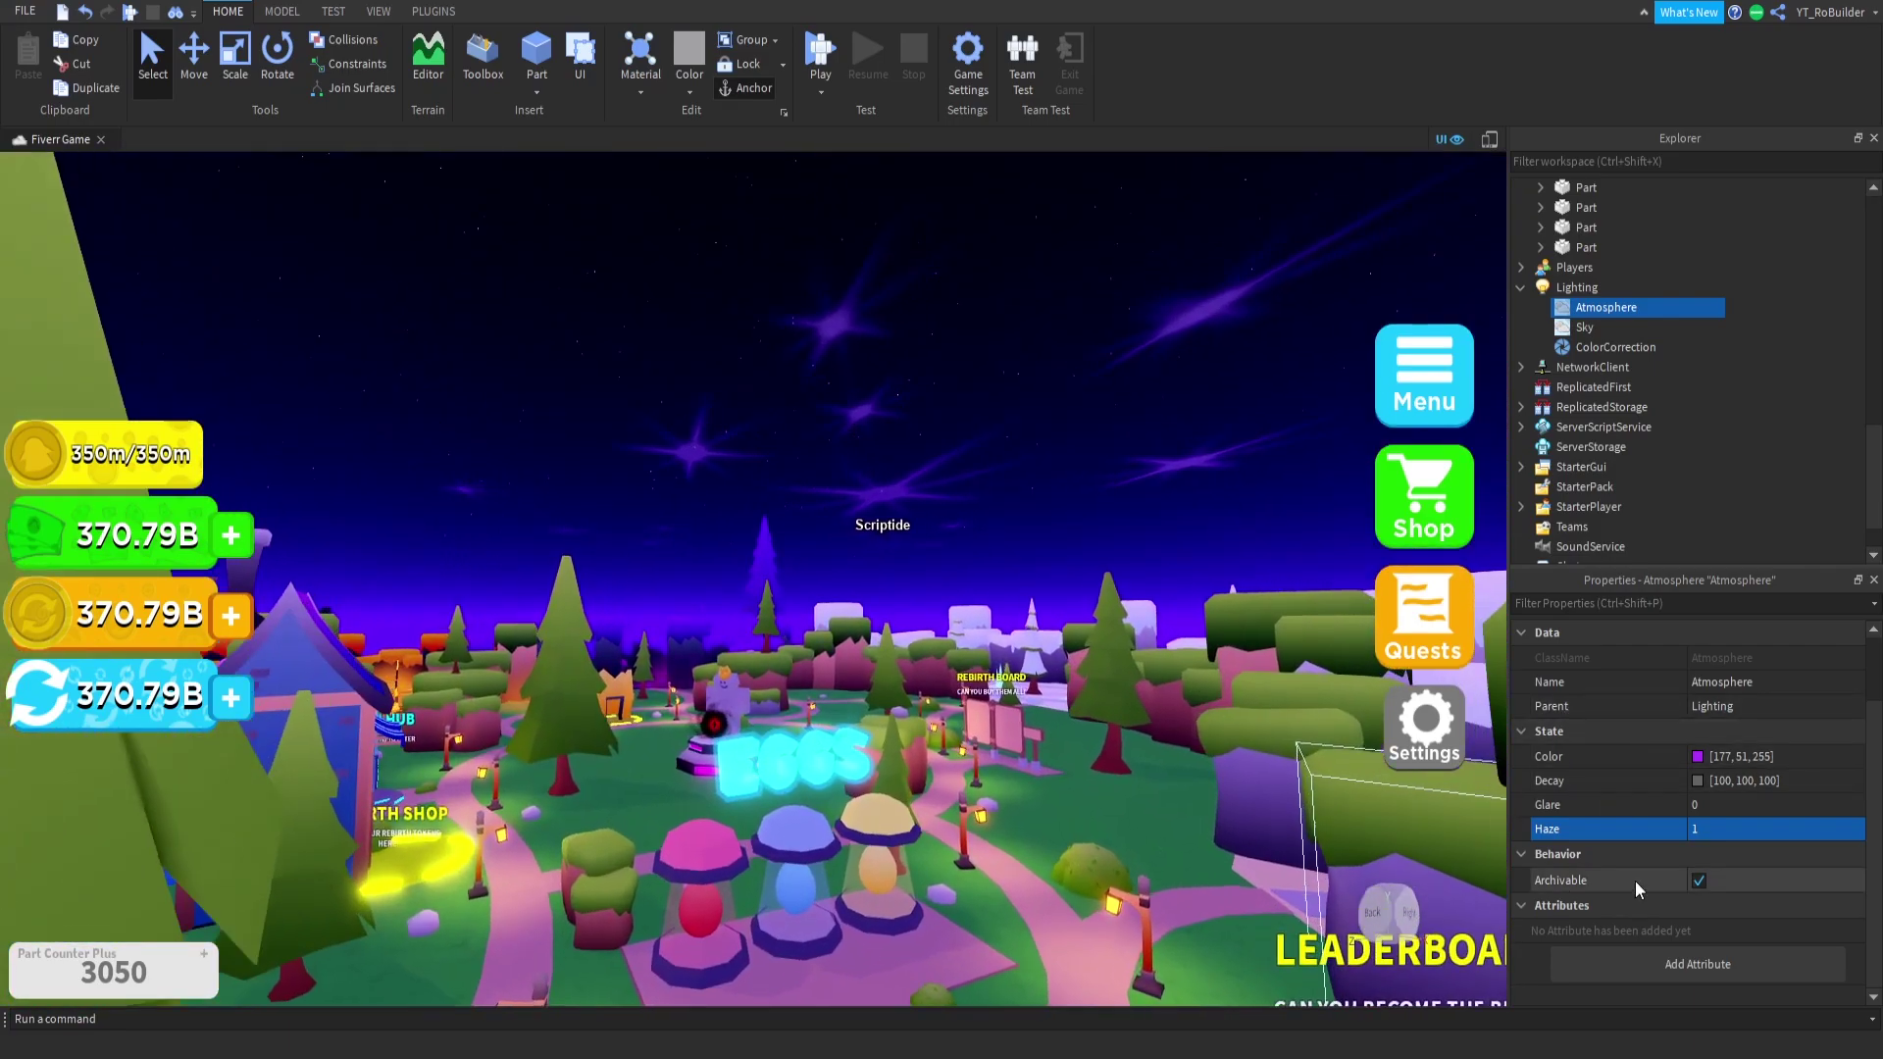
scroll(1686, 794, "up", 1)
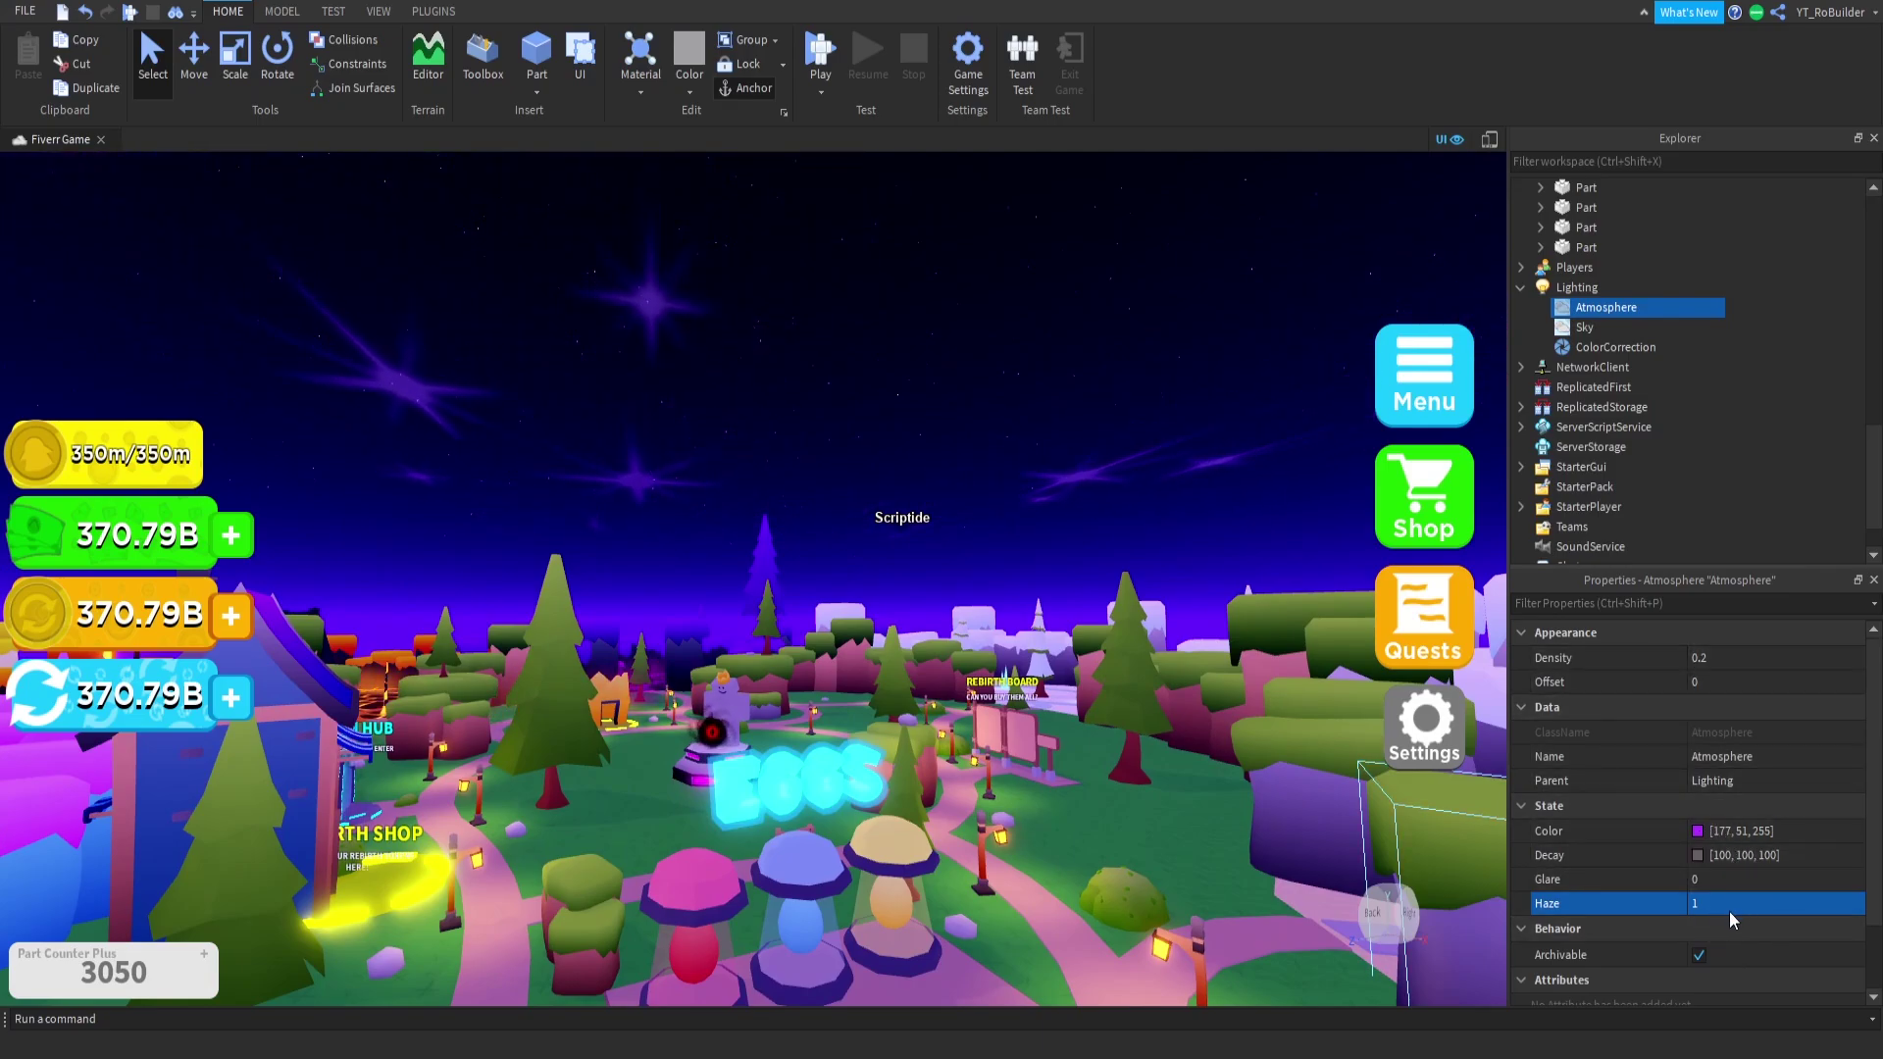
Step: Select the Sky object under Lighting and examine the moon and stars overhead
left_click(1589, 327)
right_click_drag(838, 527, 839, 530)
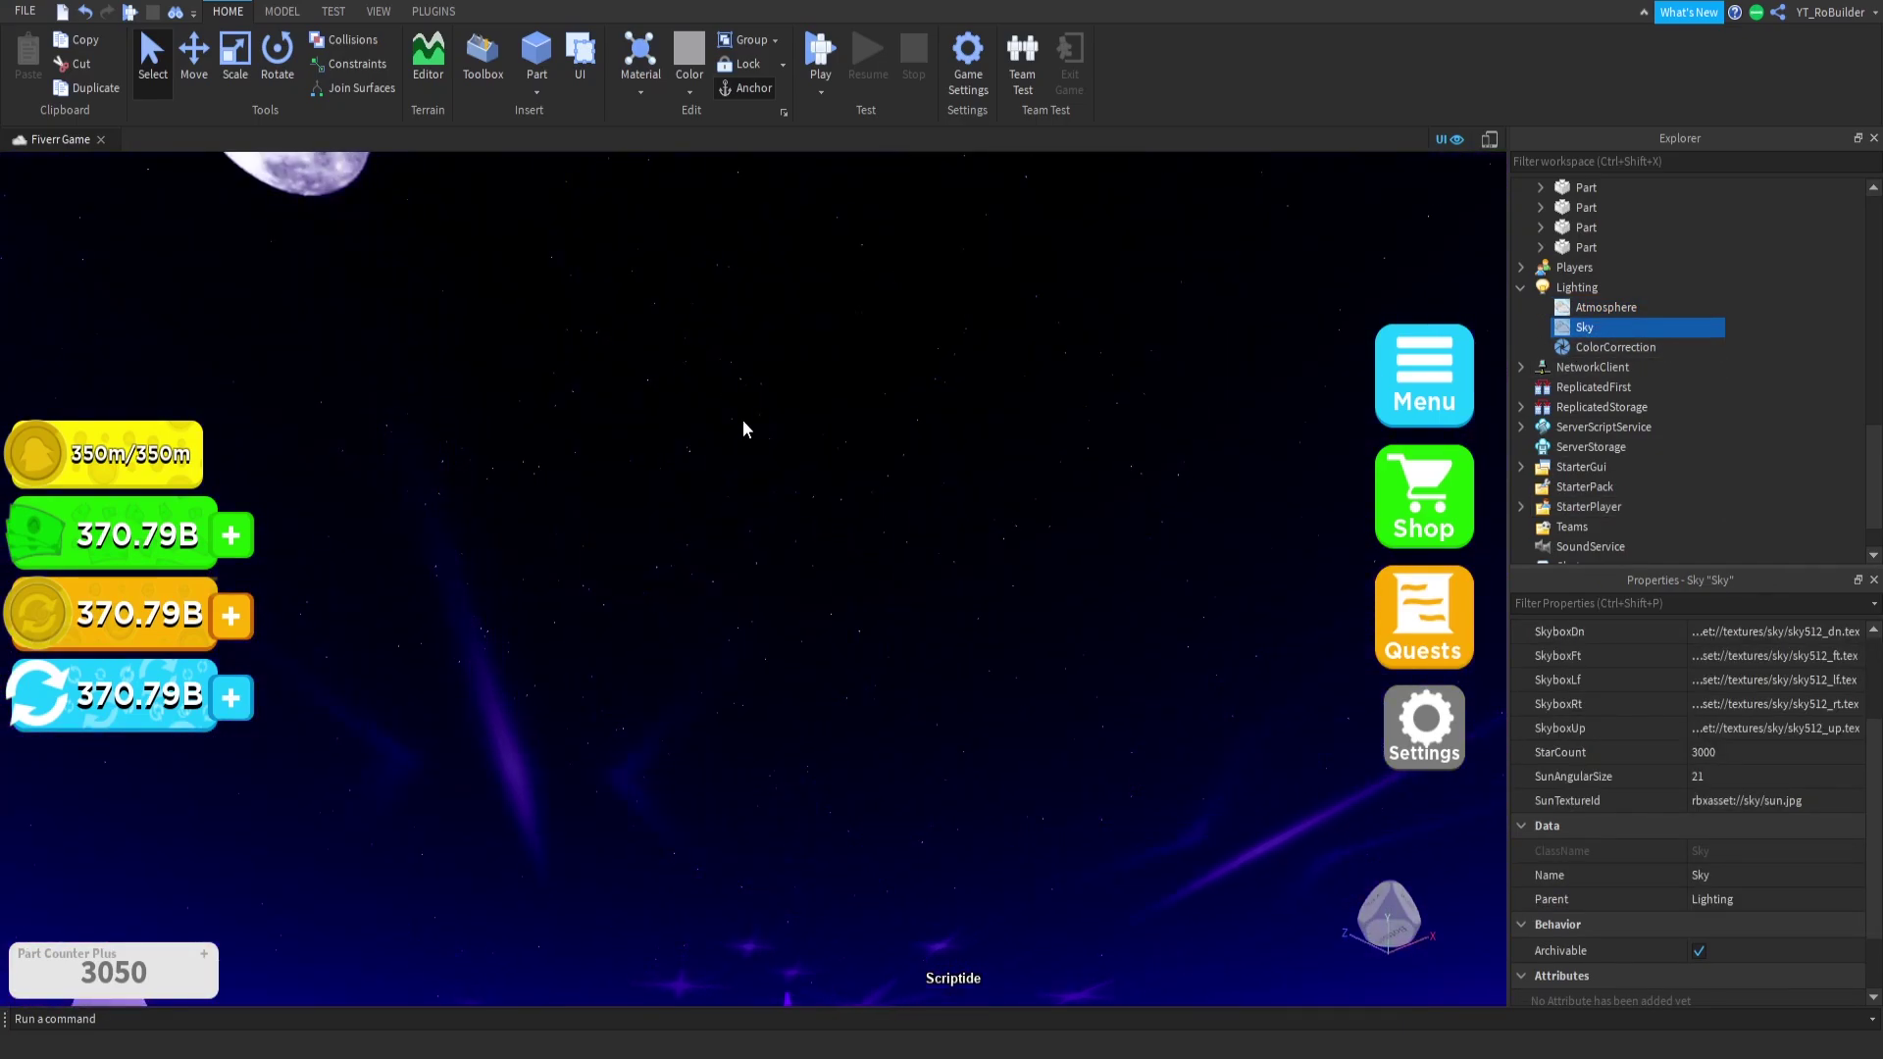
right_click_drag(756, 374, 800, 399)
key("ctrl+z")
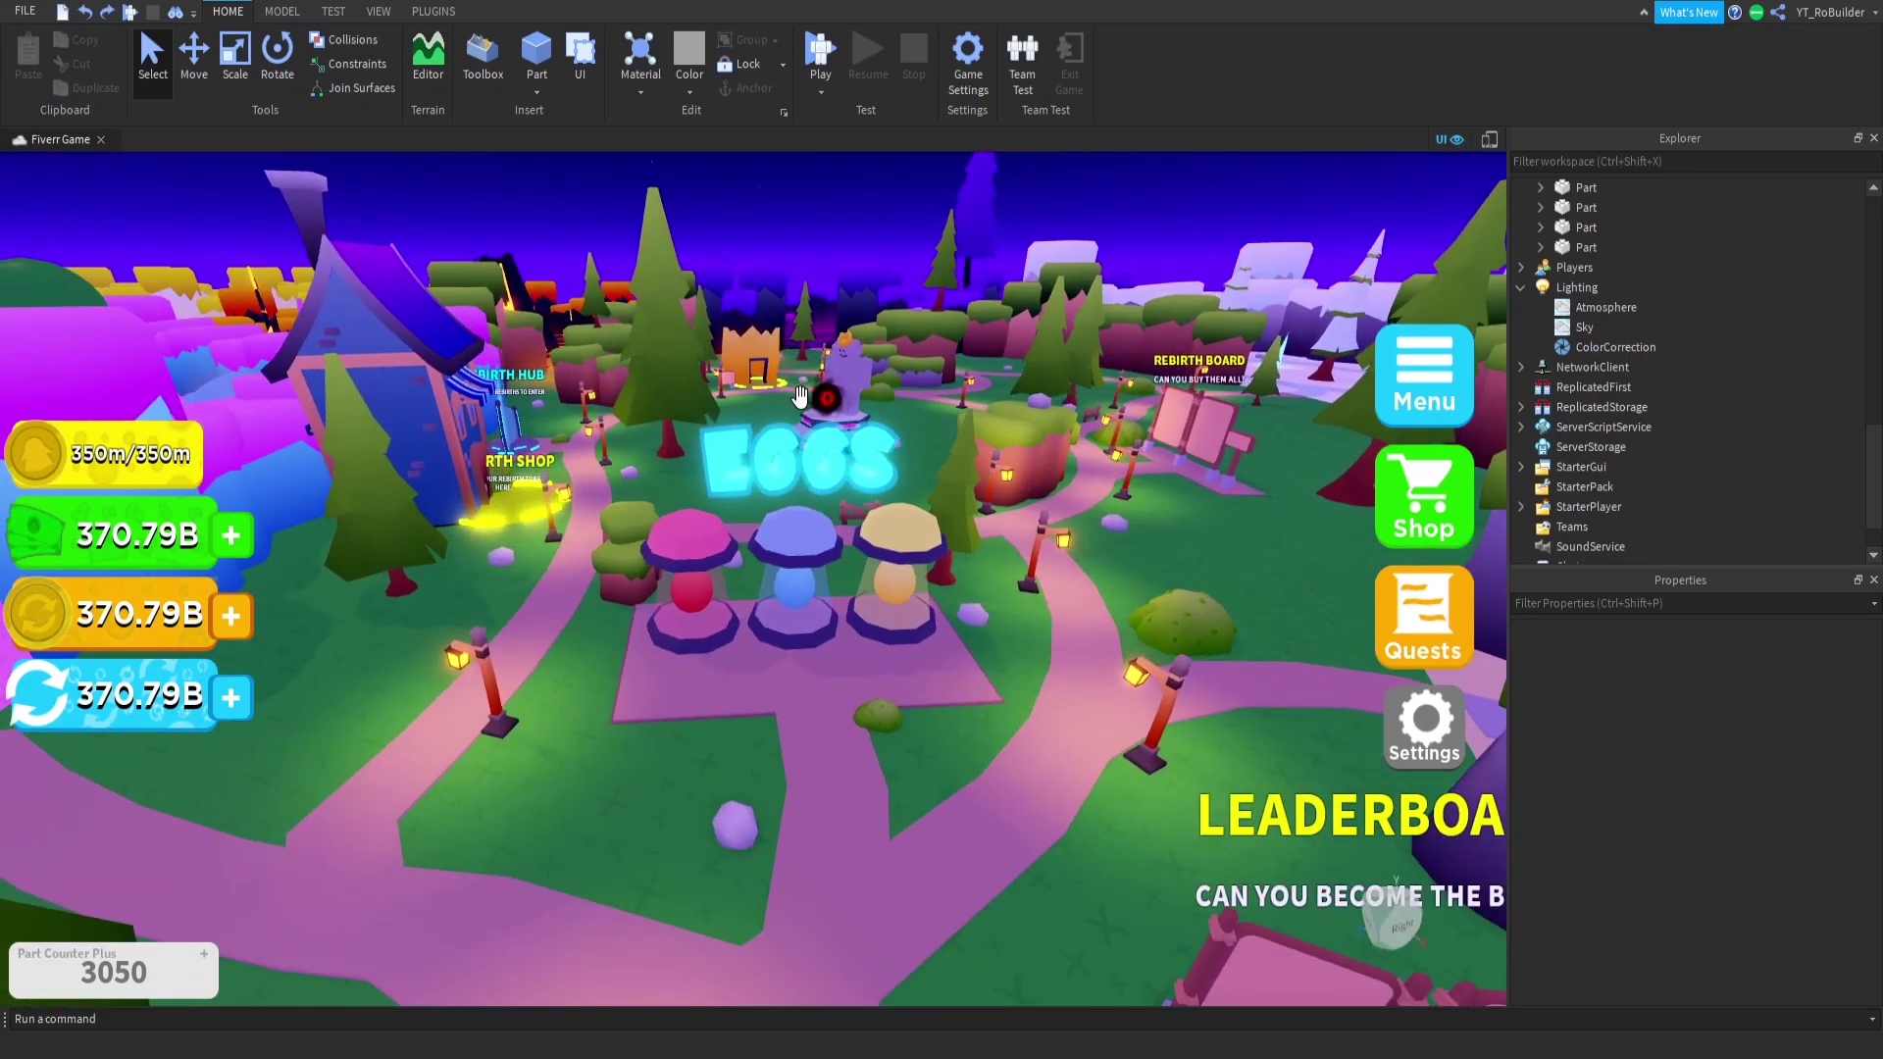
Step: Select the ColorCorrection effect and review its brightness, contrast, saturation and tint settings
scroll(945, 420, "up", 3)
scroll(946, 419, "down", 2)
left_click(1598, 349)
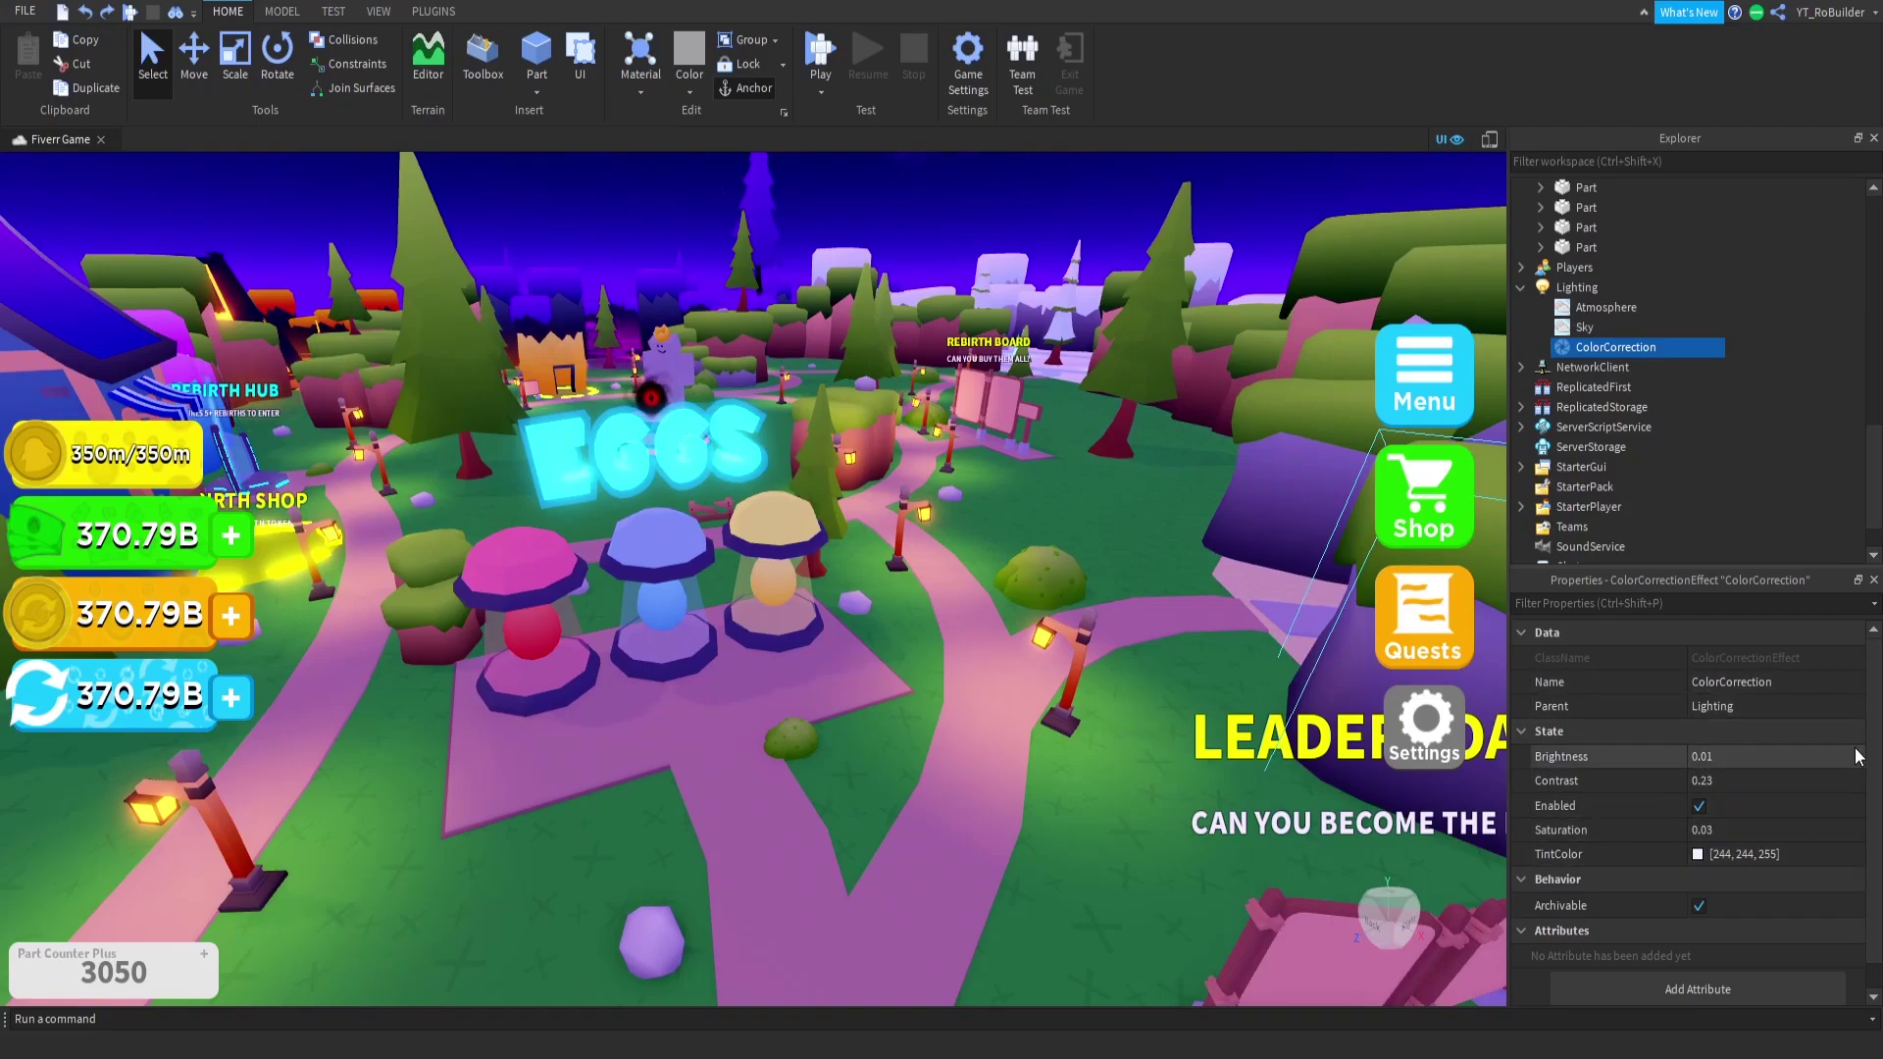
scroll(1877, 756, "down", 1)
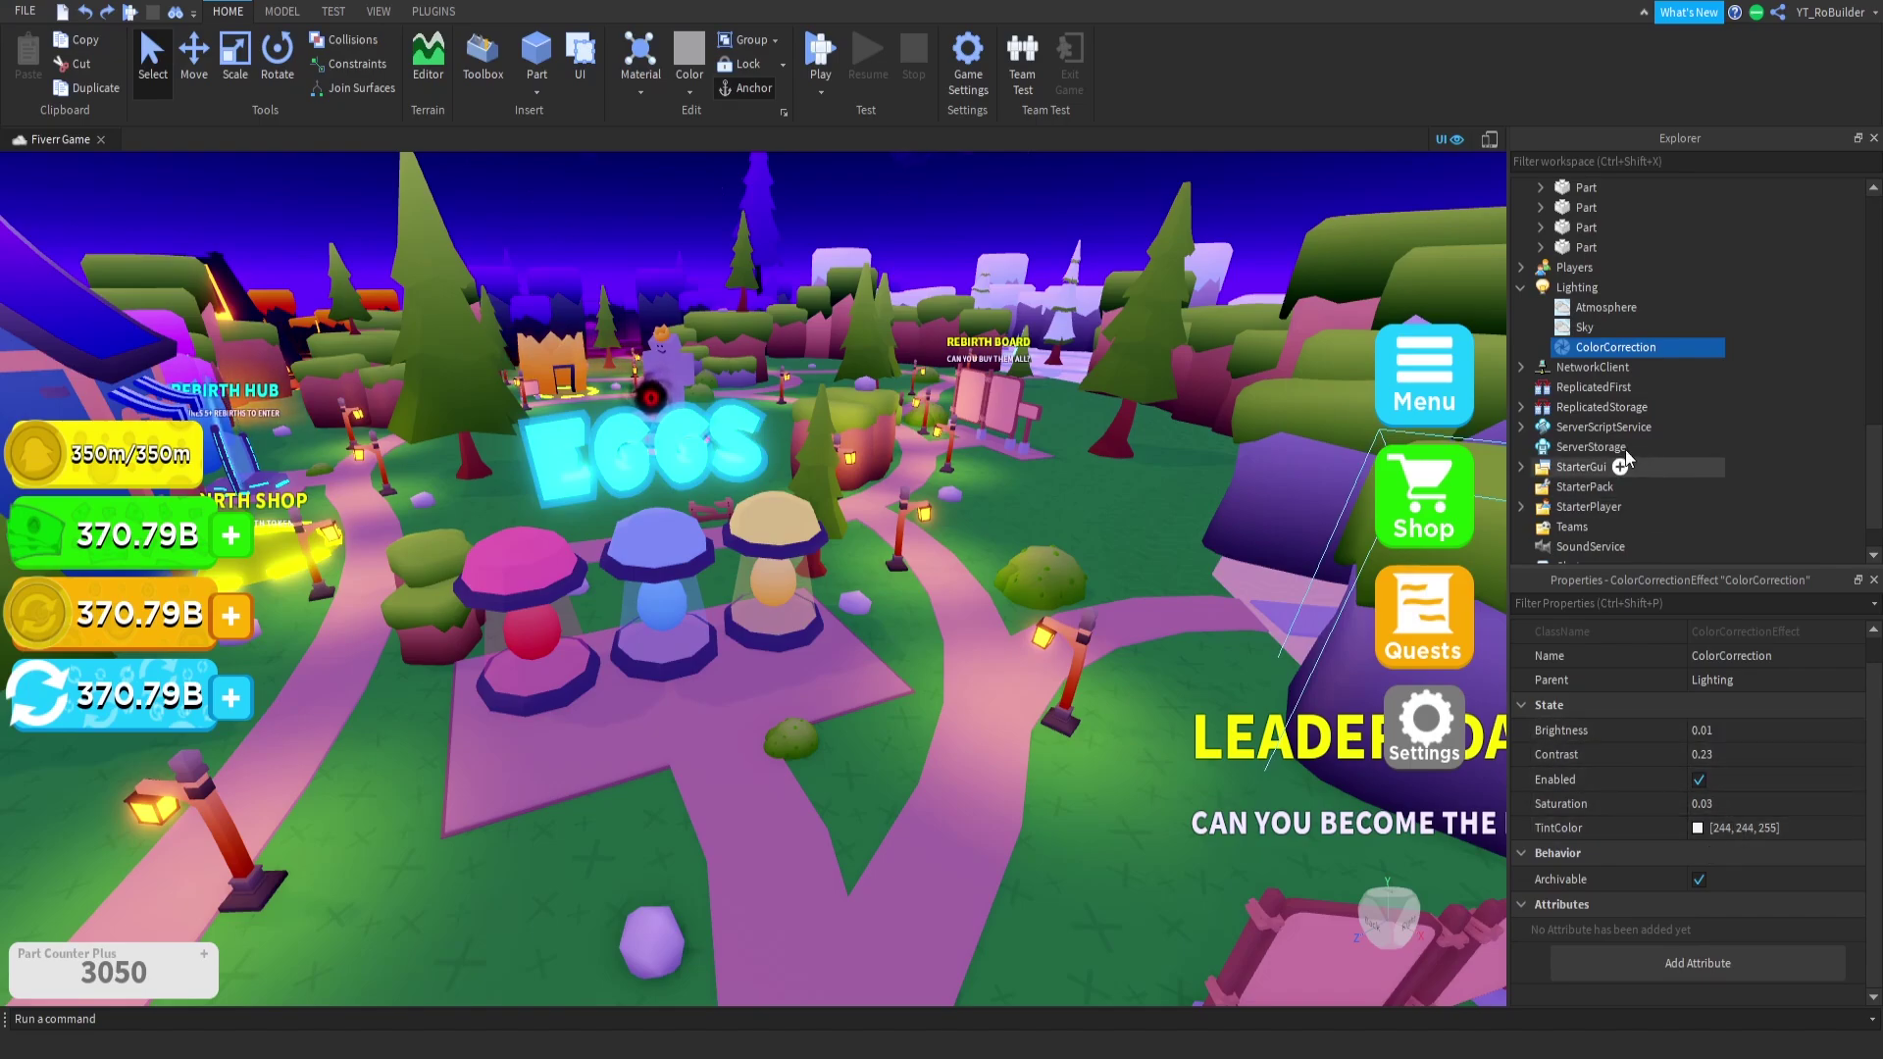
Step: Try a dark reddish-brown Color (#6b5050) on the Atmosphere and discard it
left_click(1606, 312)
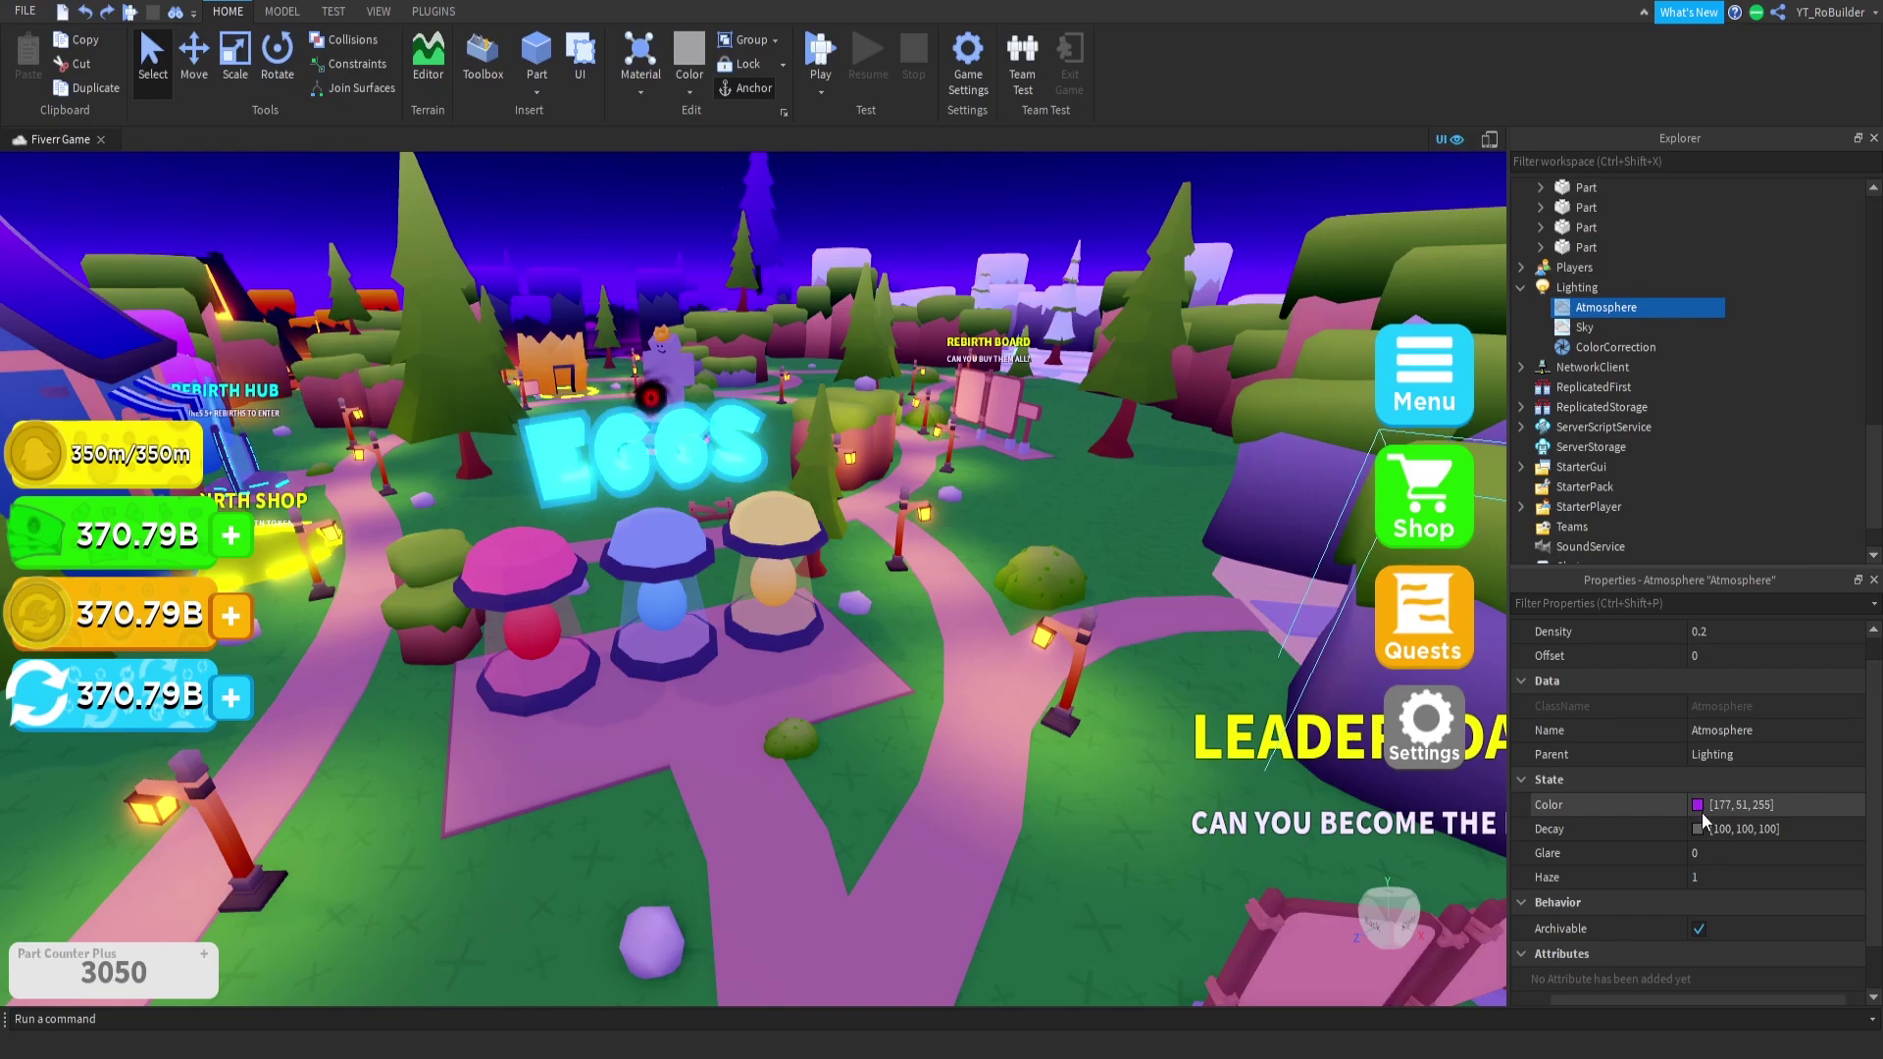
scroll(1696, 775, "down", 1)
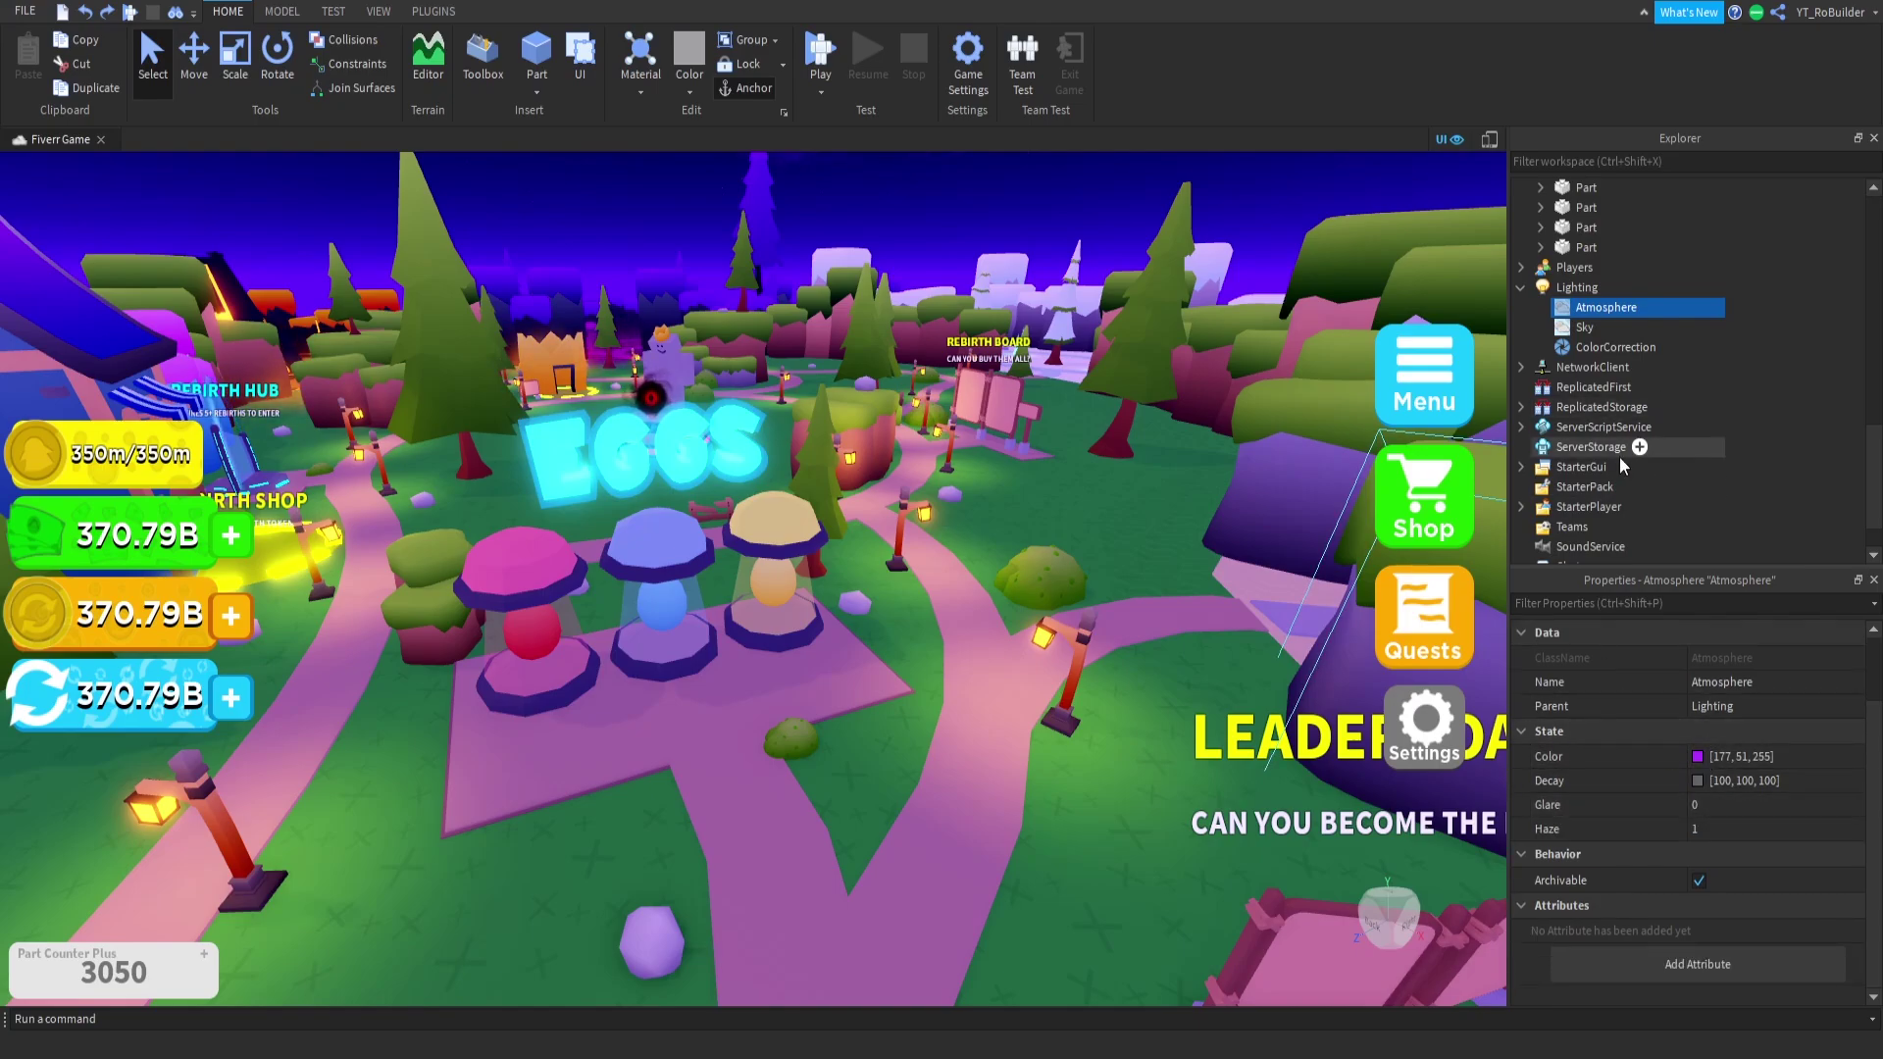
left_click(1698, 756)
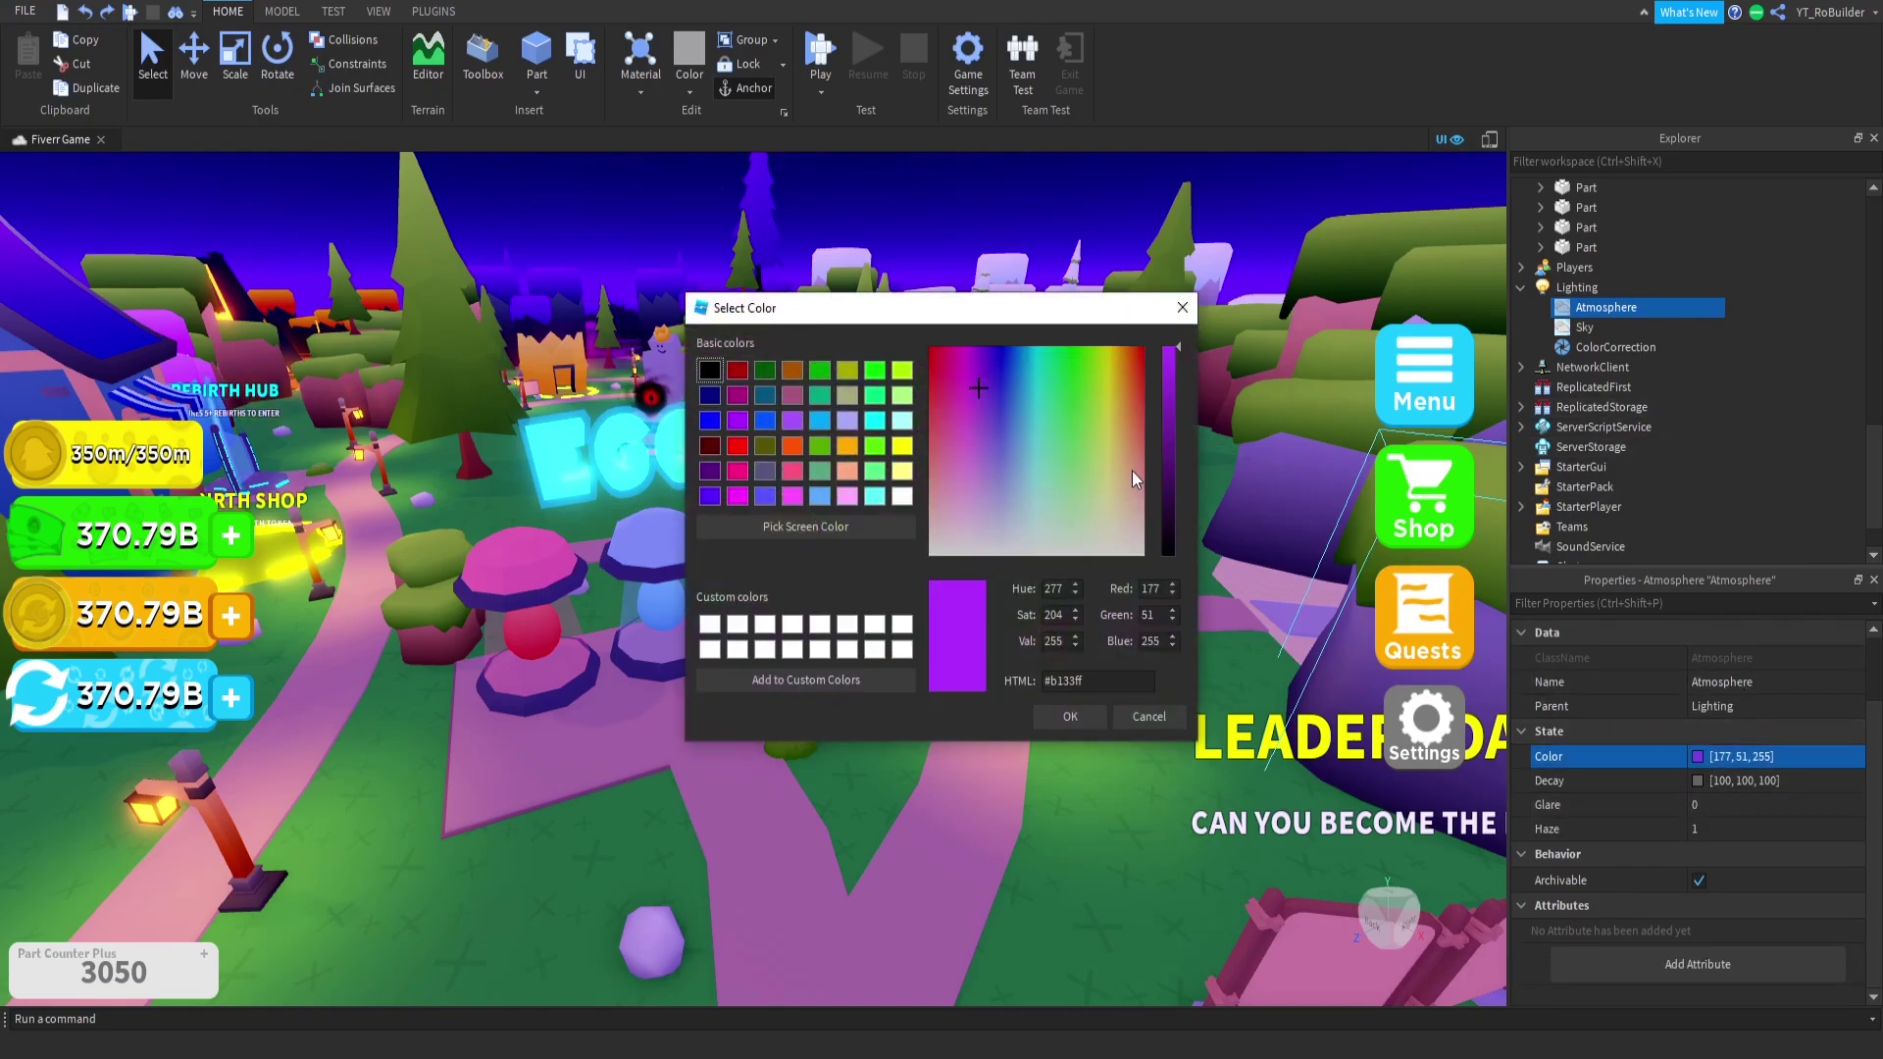
left_click(1139, 503)
mouse_move(1165, 480)
left_mouse_down()
mouse_move(1173, 495)
mouse_move(1175, 467)
left_mouse_up()
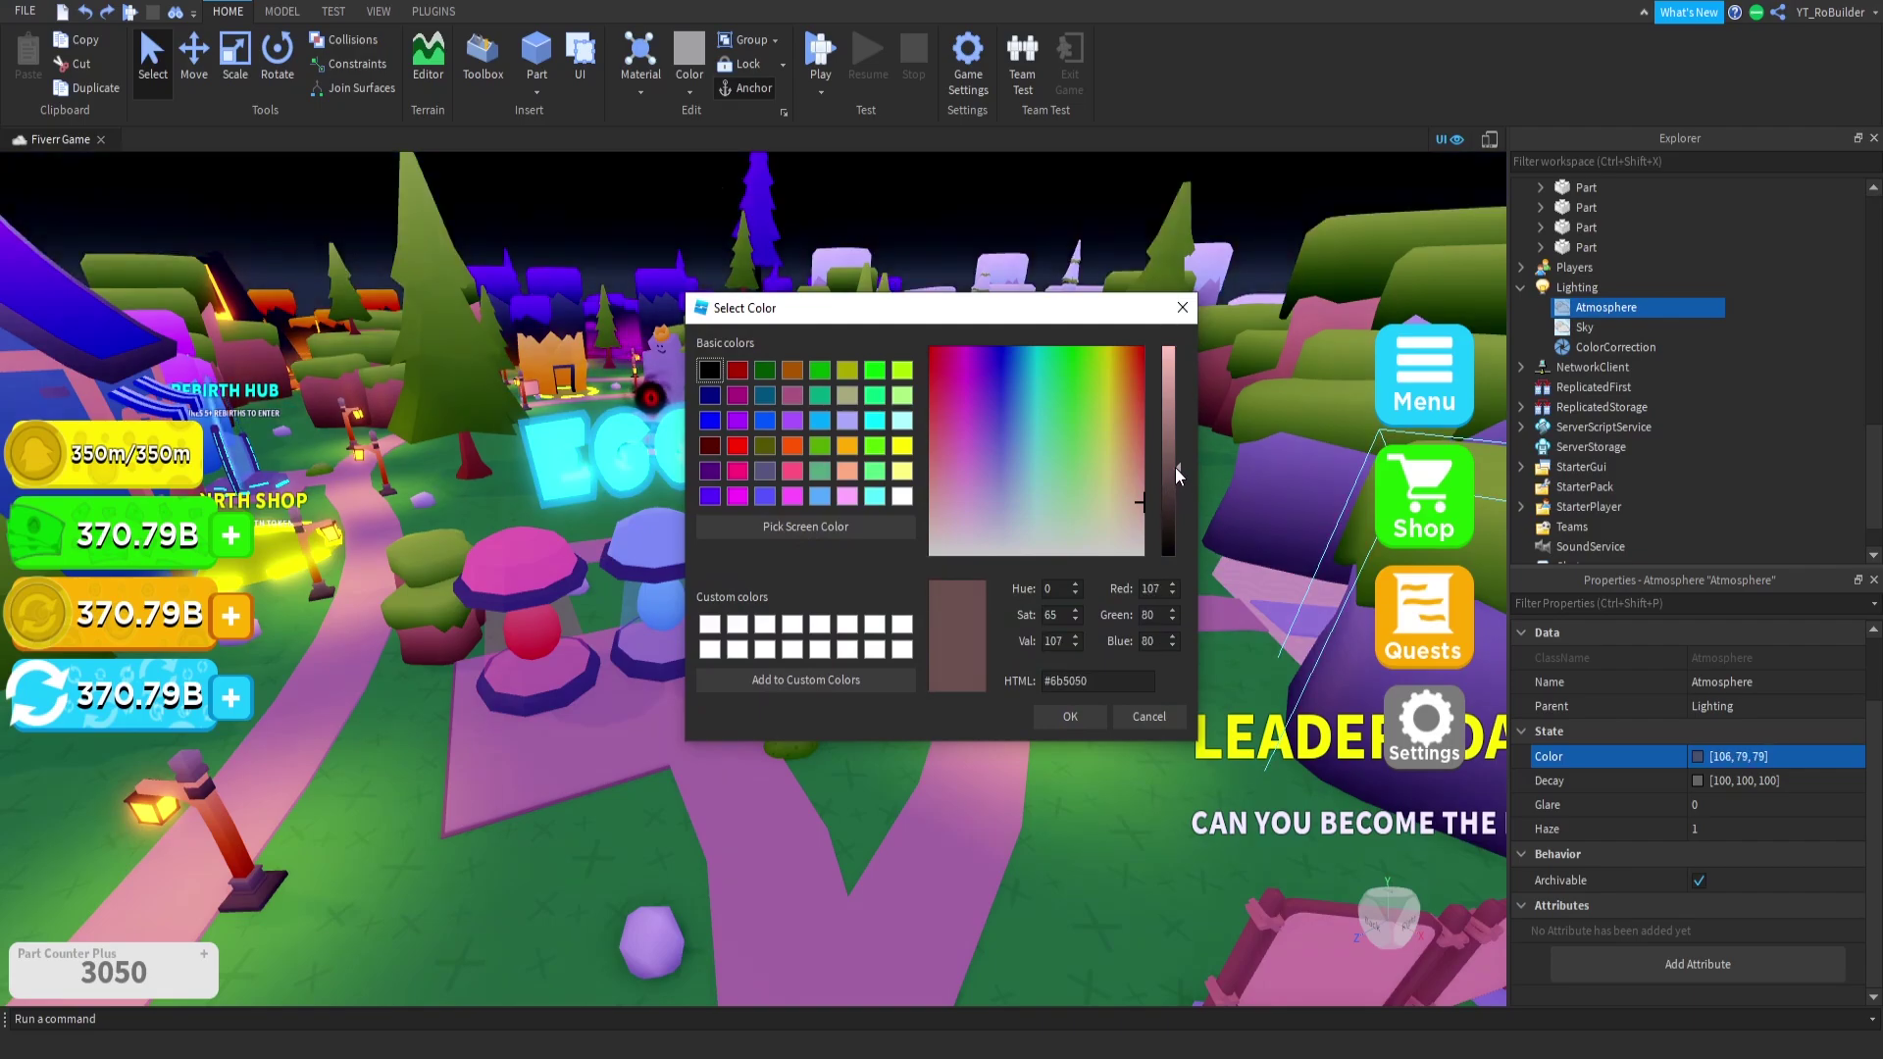
left_click(1181, 308)
Step: Select the Lighting service and review its appearance properties against the lit map
right_click_drag(1227, 356, 1238, 355)
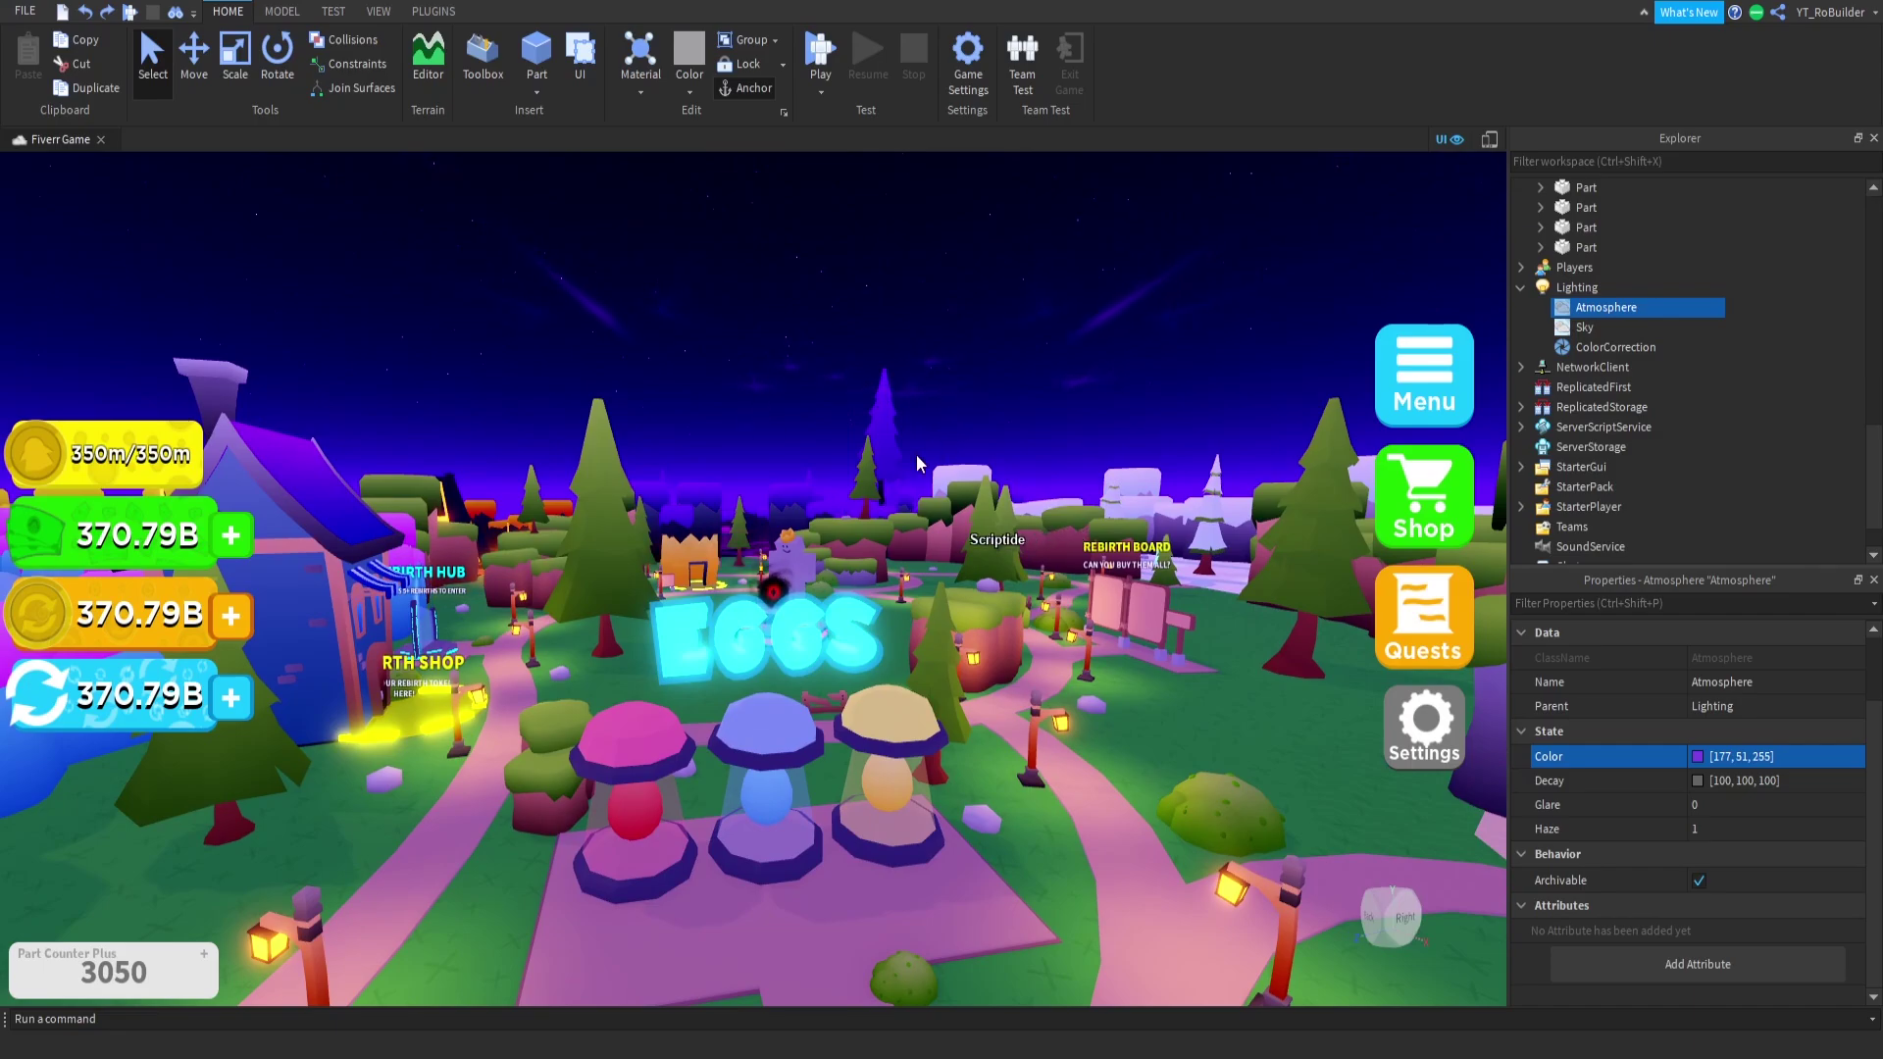
right_click_drag(916, 455, 991, 475)
scroll(991, 472, "down", 2)
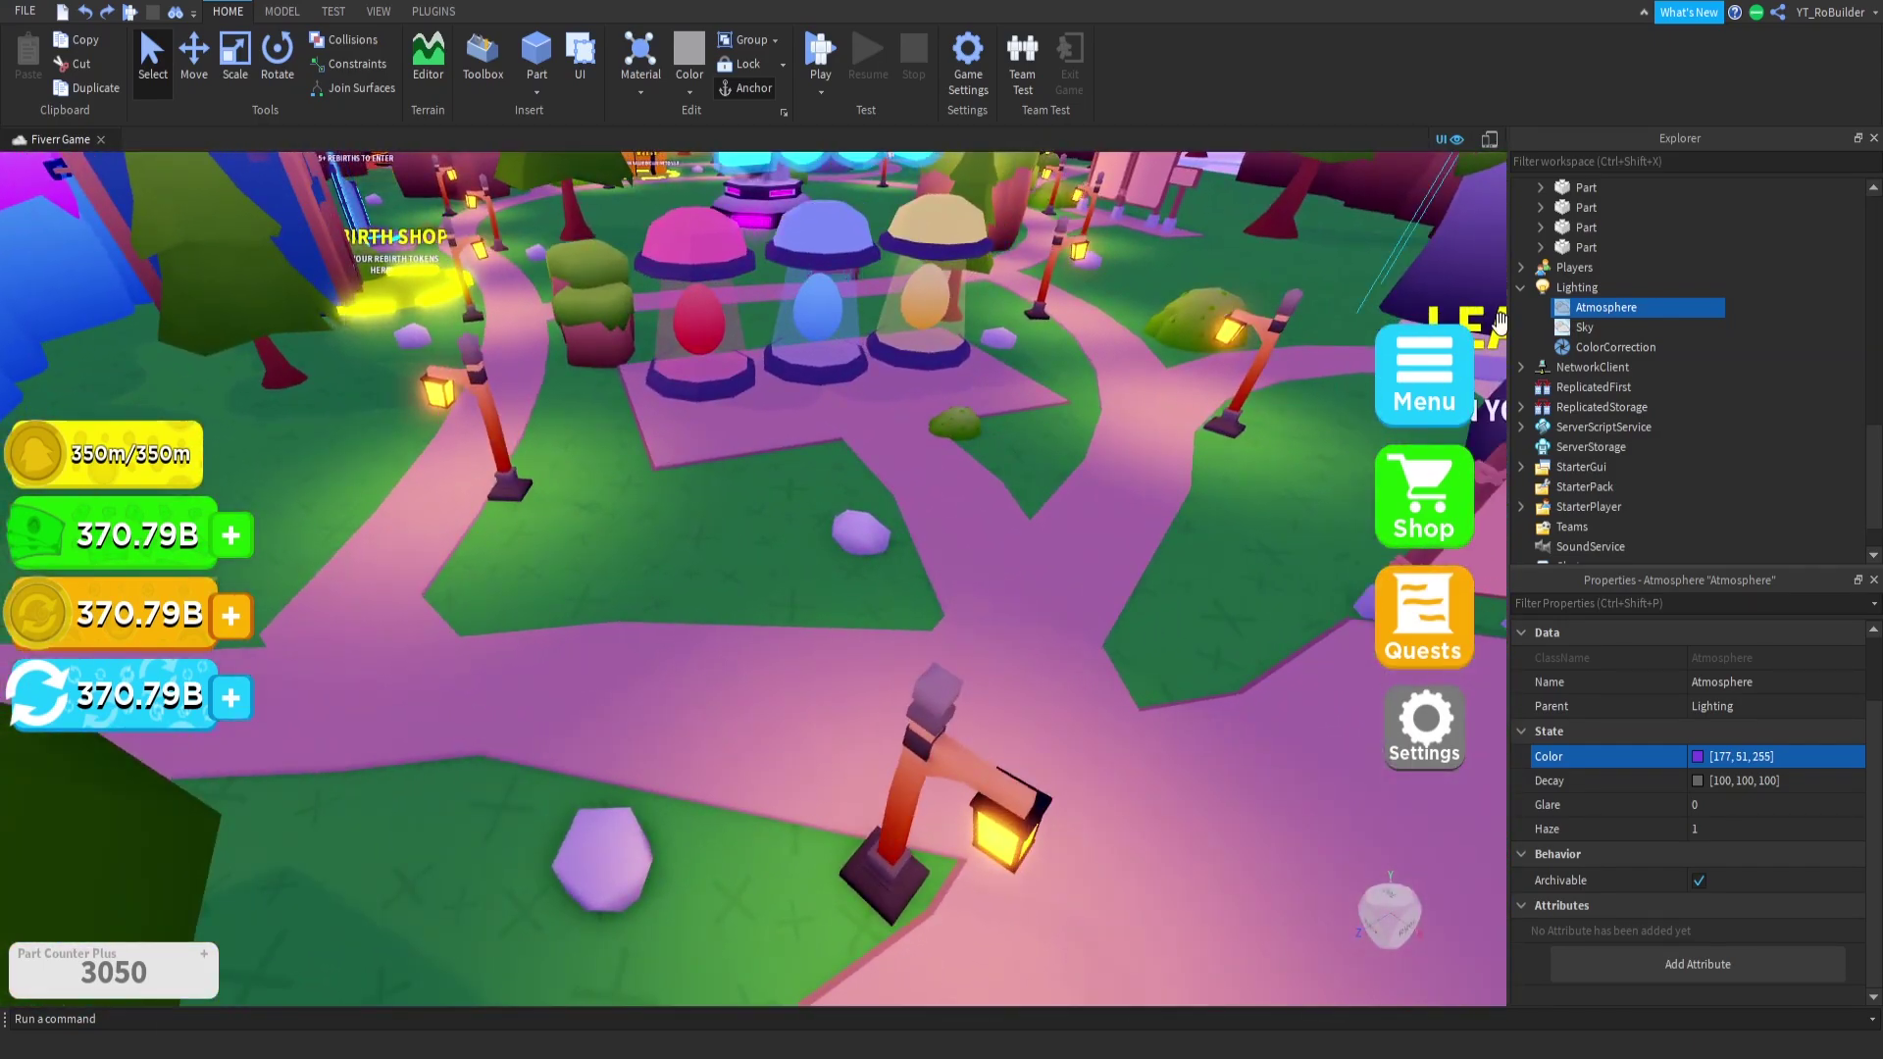
left_click(1579, 289)
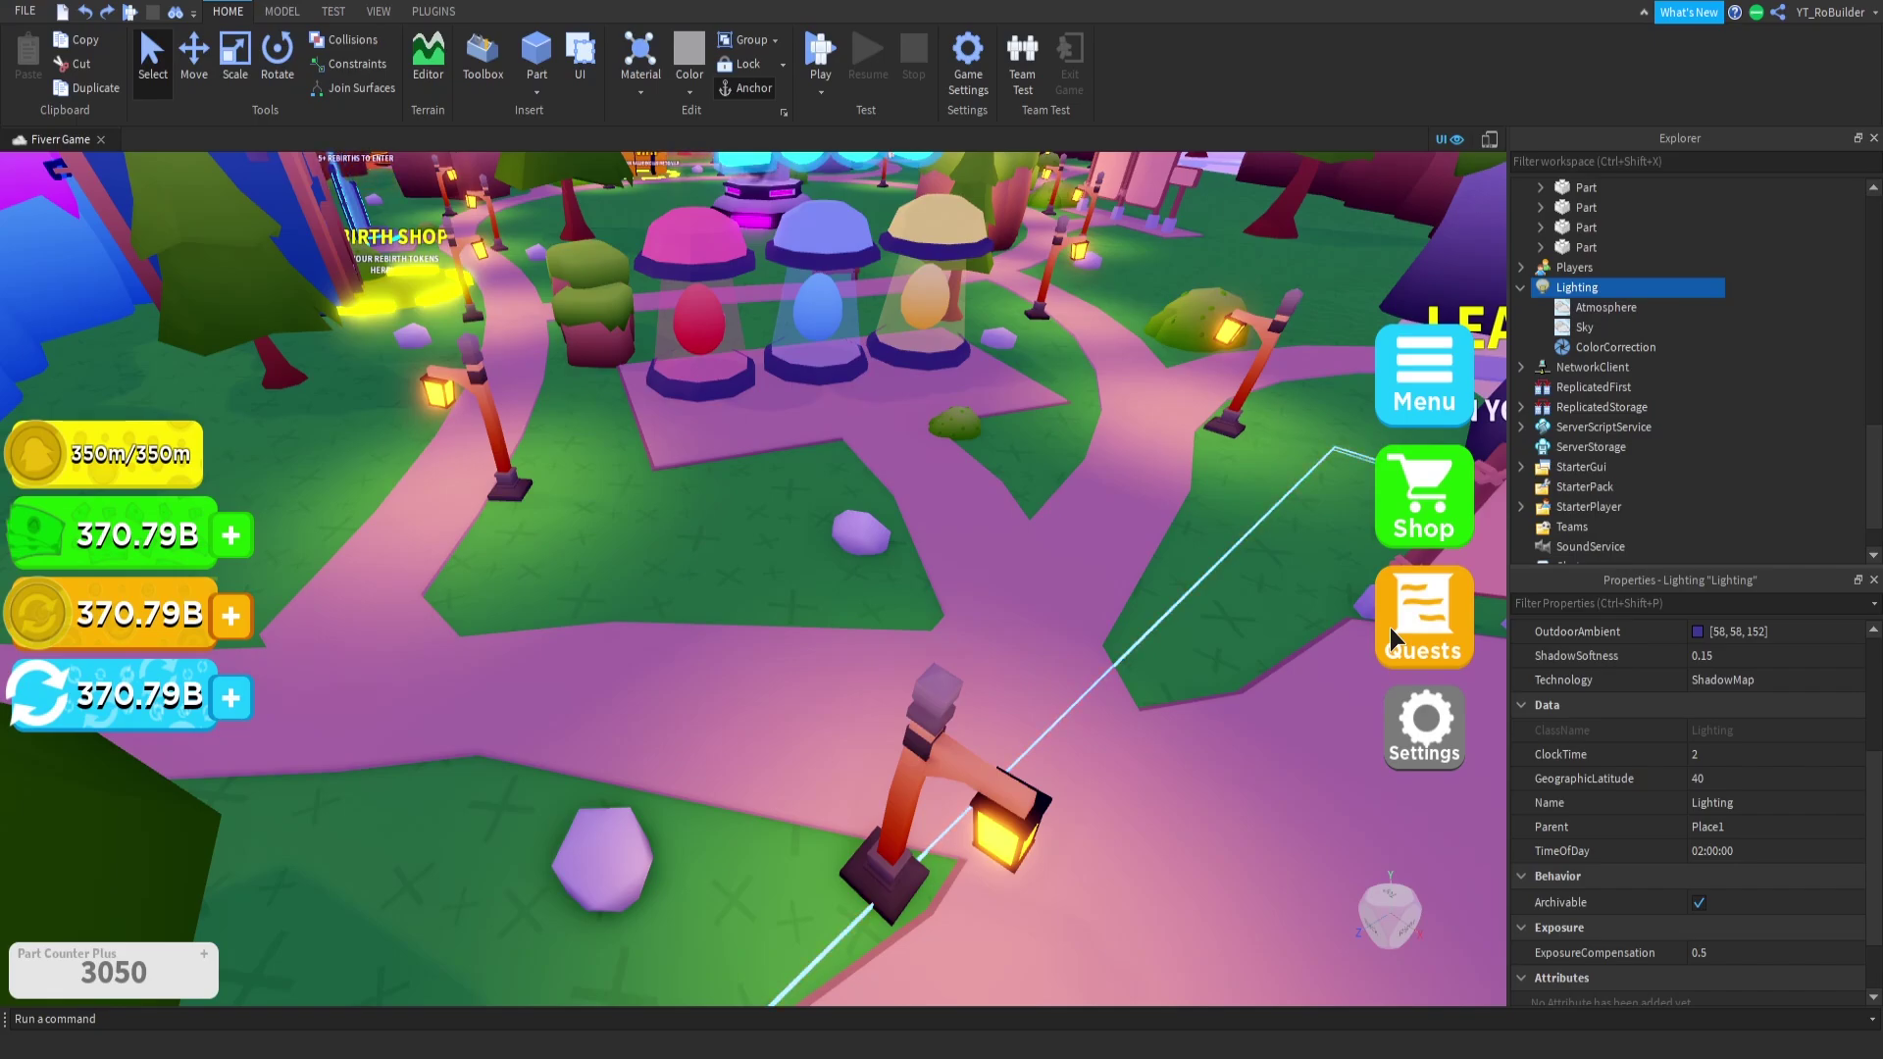
scroll(1667, 853, "up", 4)
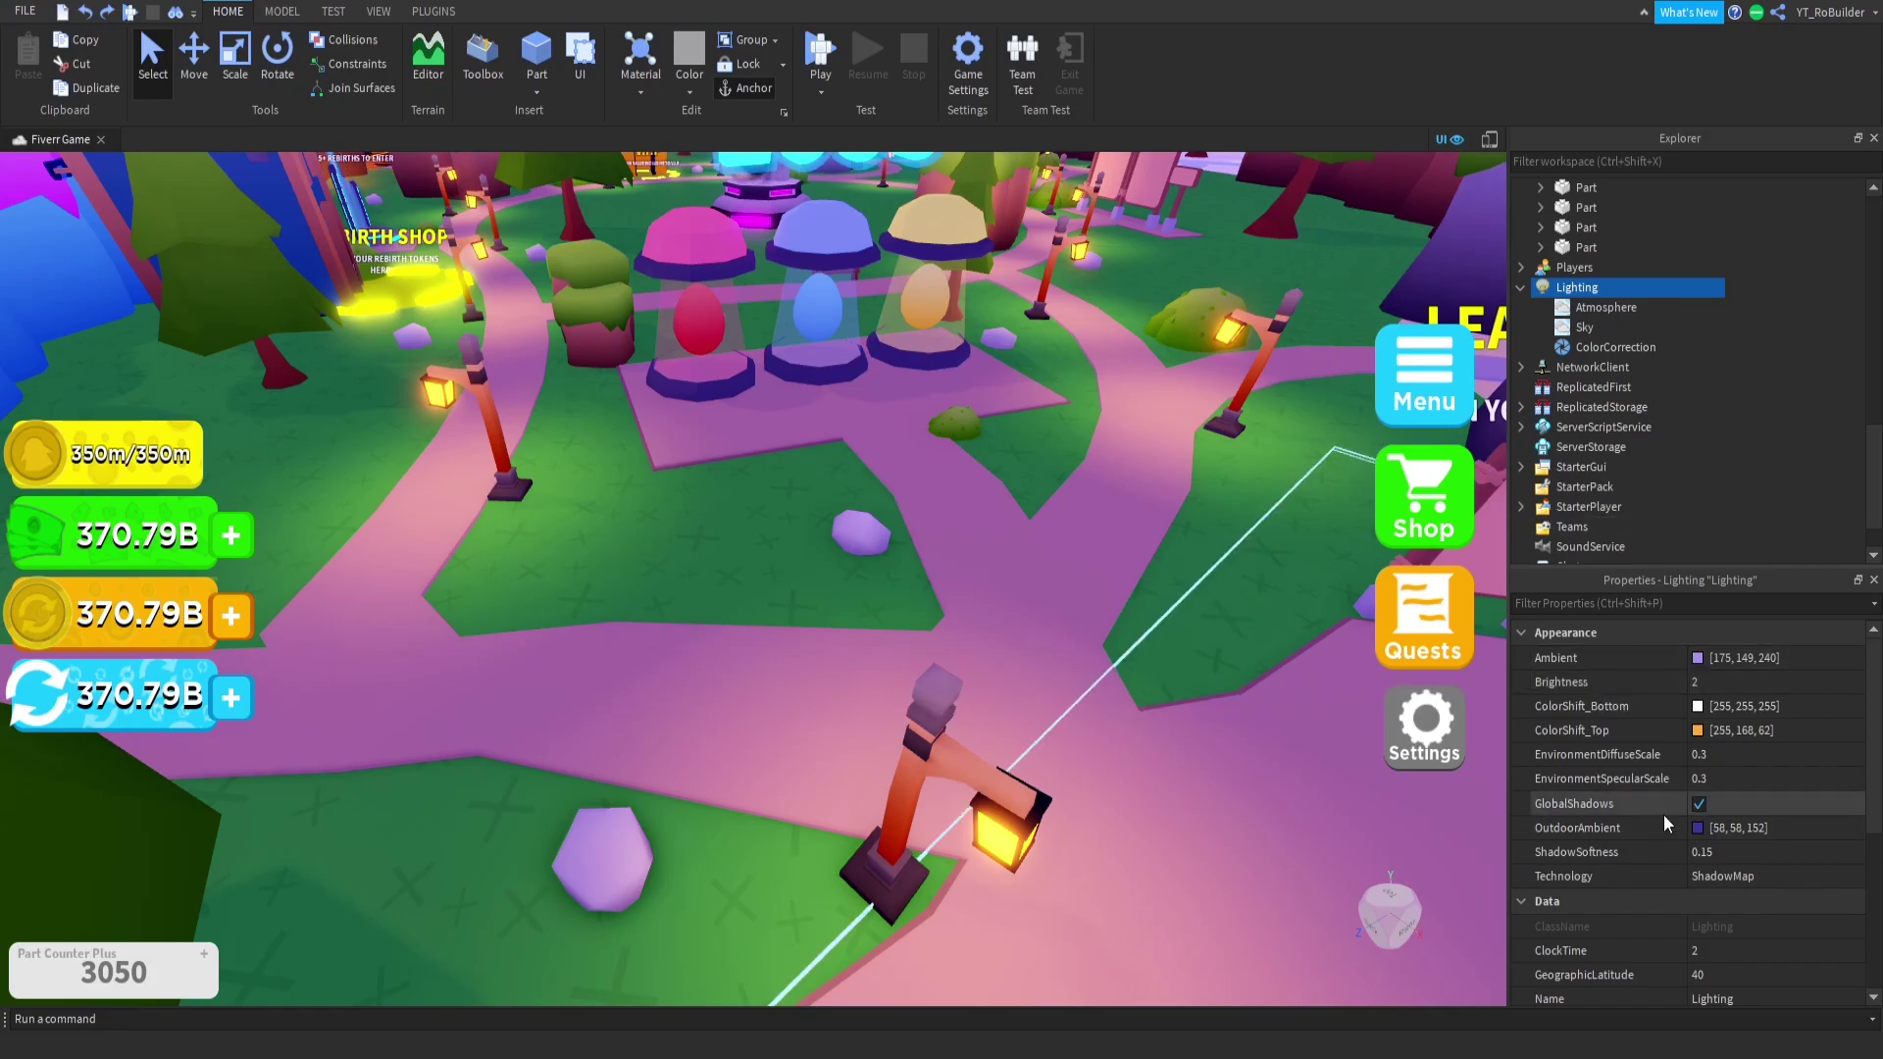
right_click_drag(1125, 635, 1125, 632)
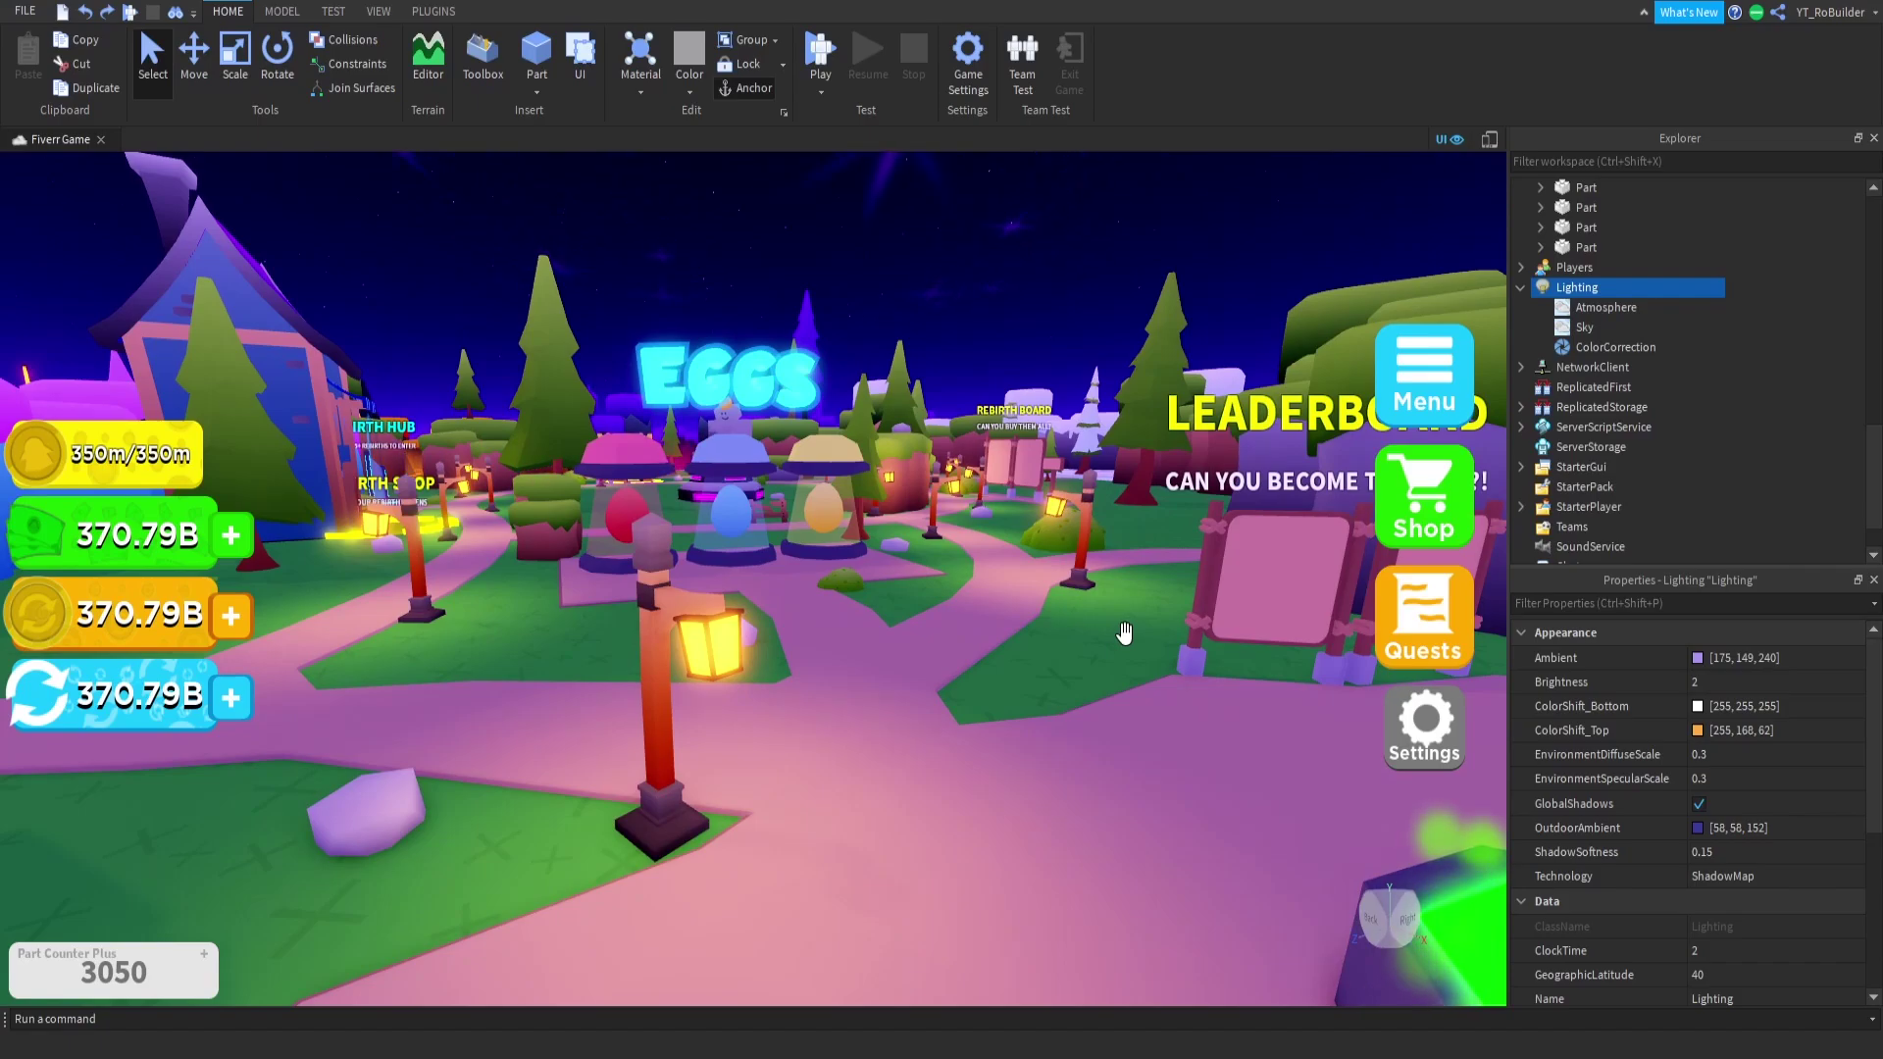
Step: Try a saturated violet Ambient color (#5b04f0) on the Lighting service and discard it
left_click(1693, 659)
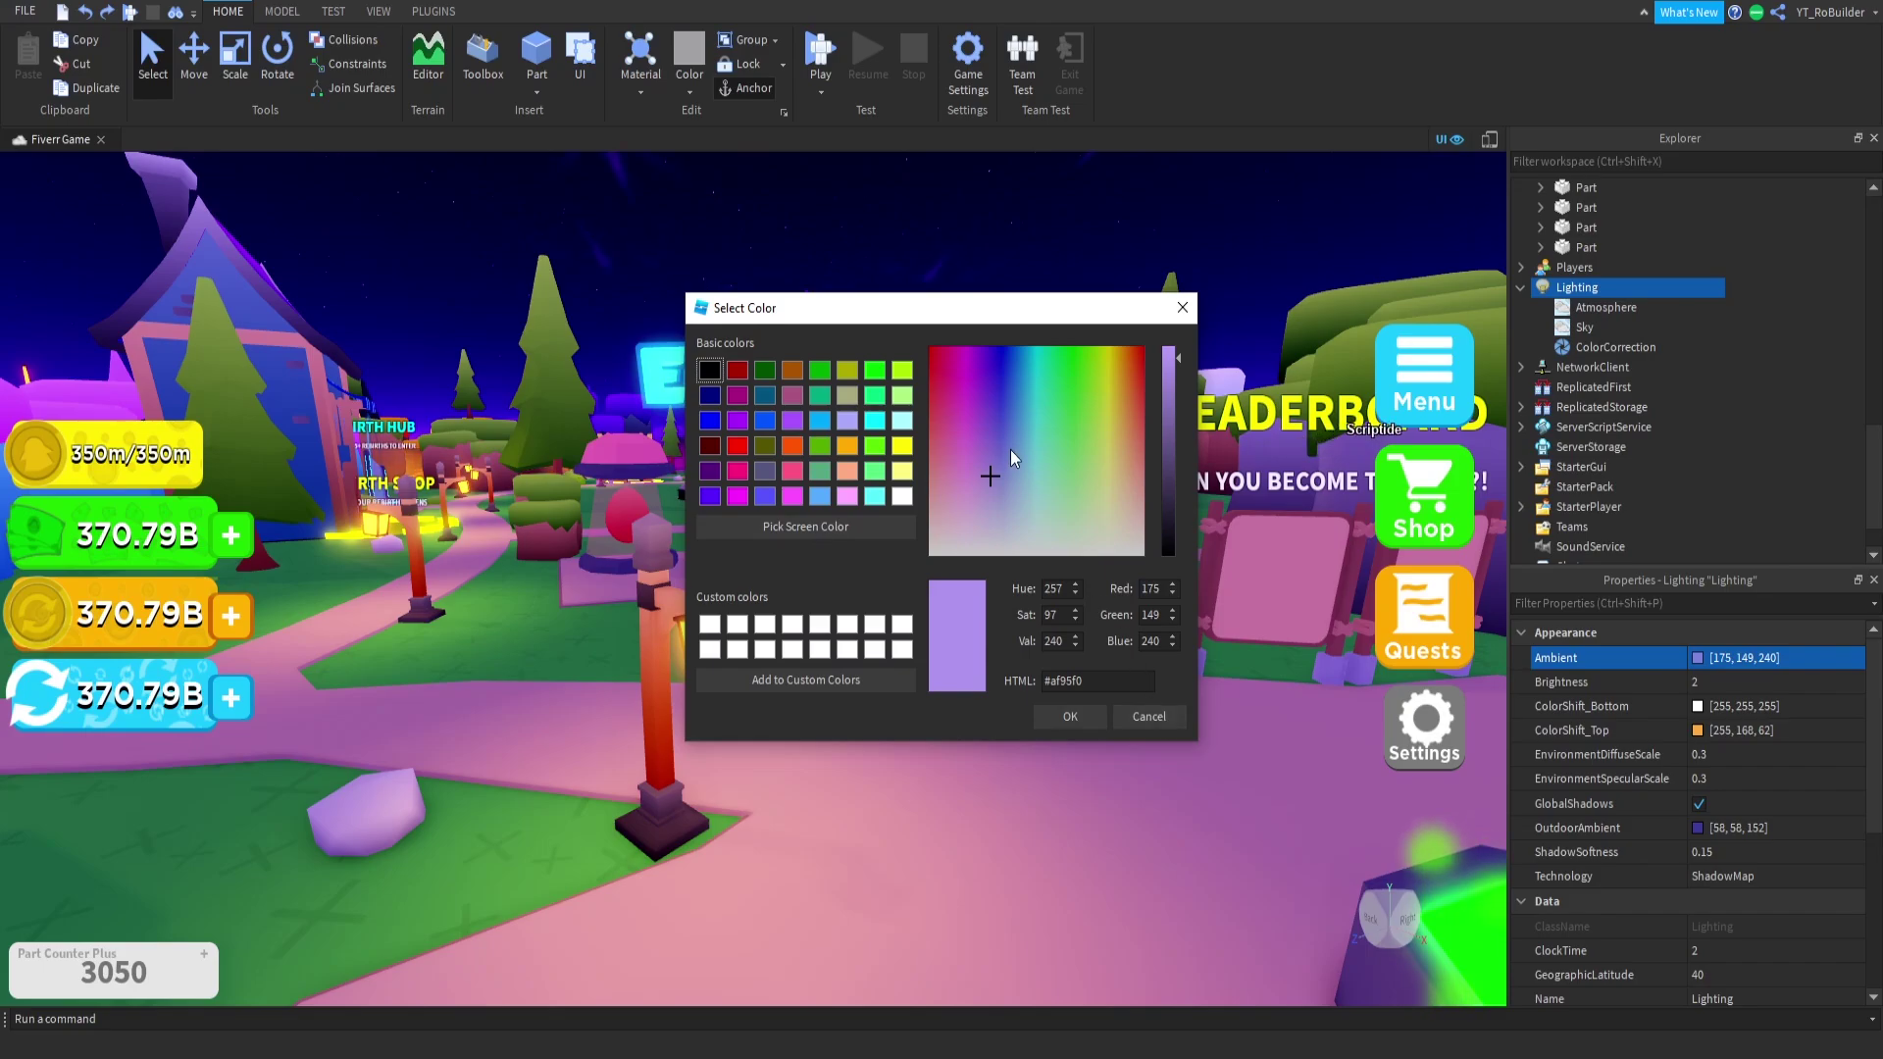
left_click(986, 351)
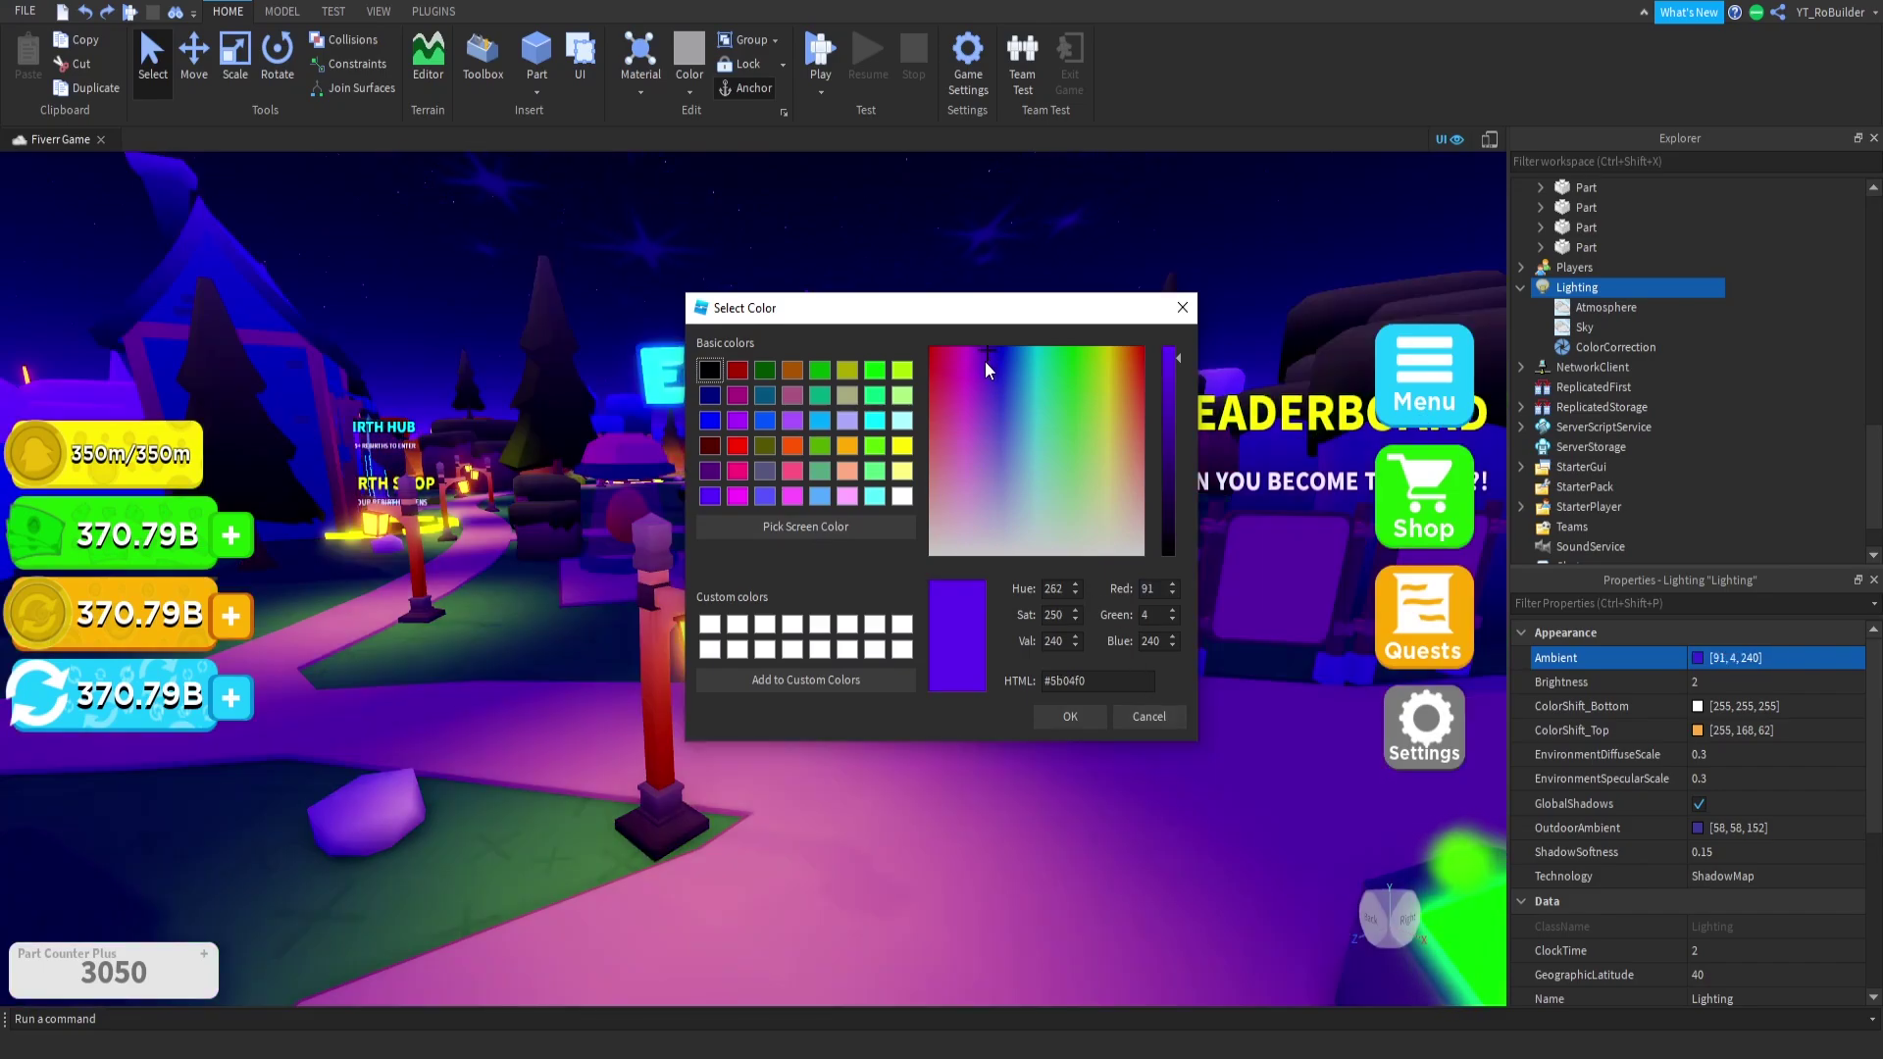
left_click(1162, 719)
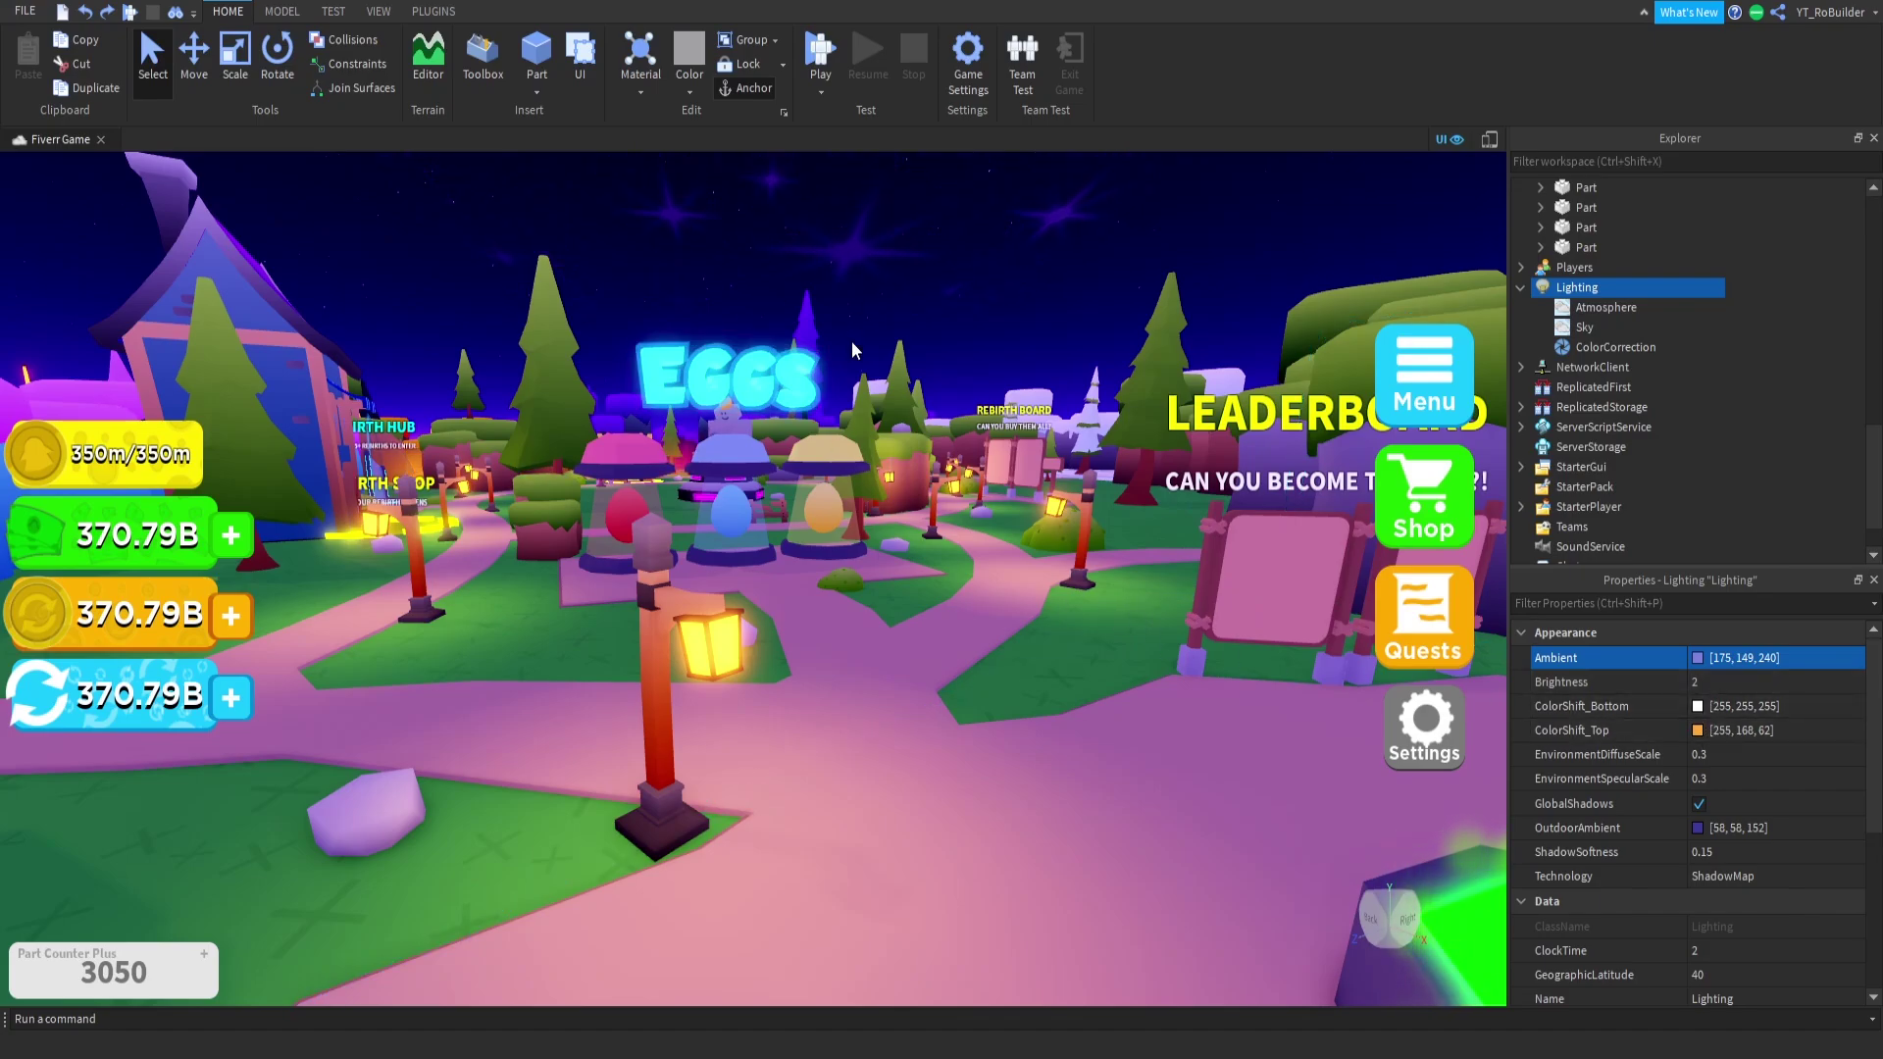
Step: Try a slightly different orange ColorShift_Top (#ffa53e) on the Lighting service and discard it
right_click_drag(920, 414, 932, 425)
left_click(1698, 731)
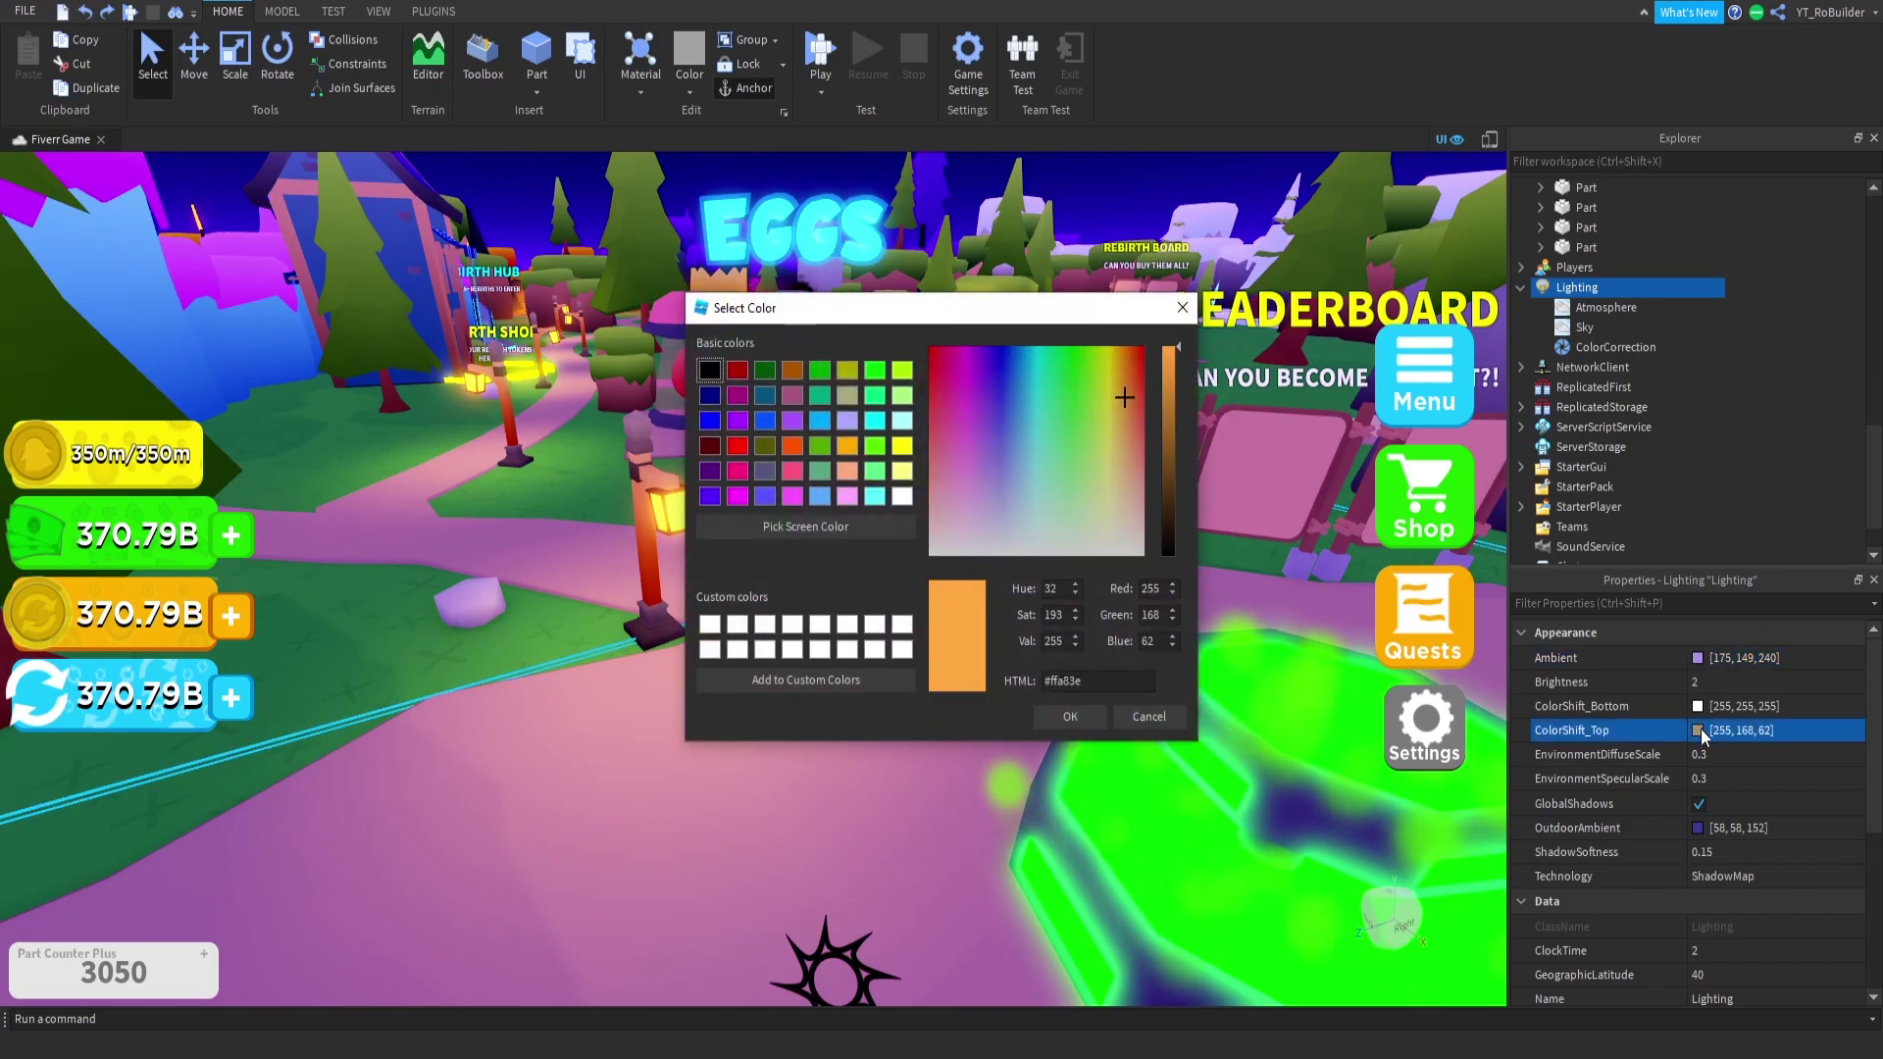
left_click_drag(1167, 391, 1173, 96)
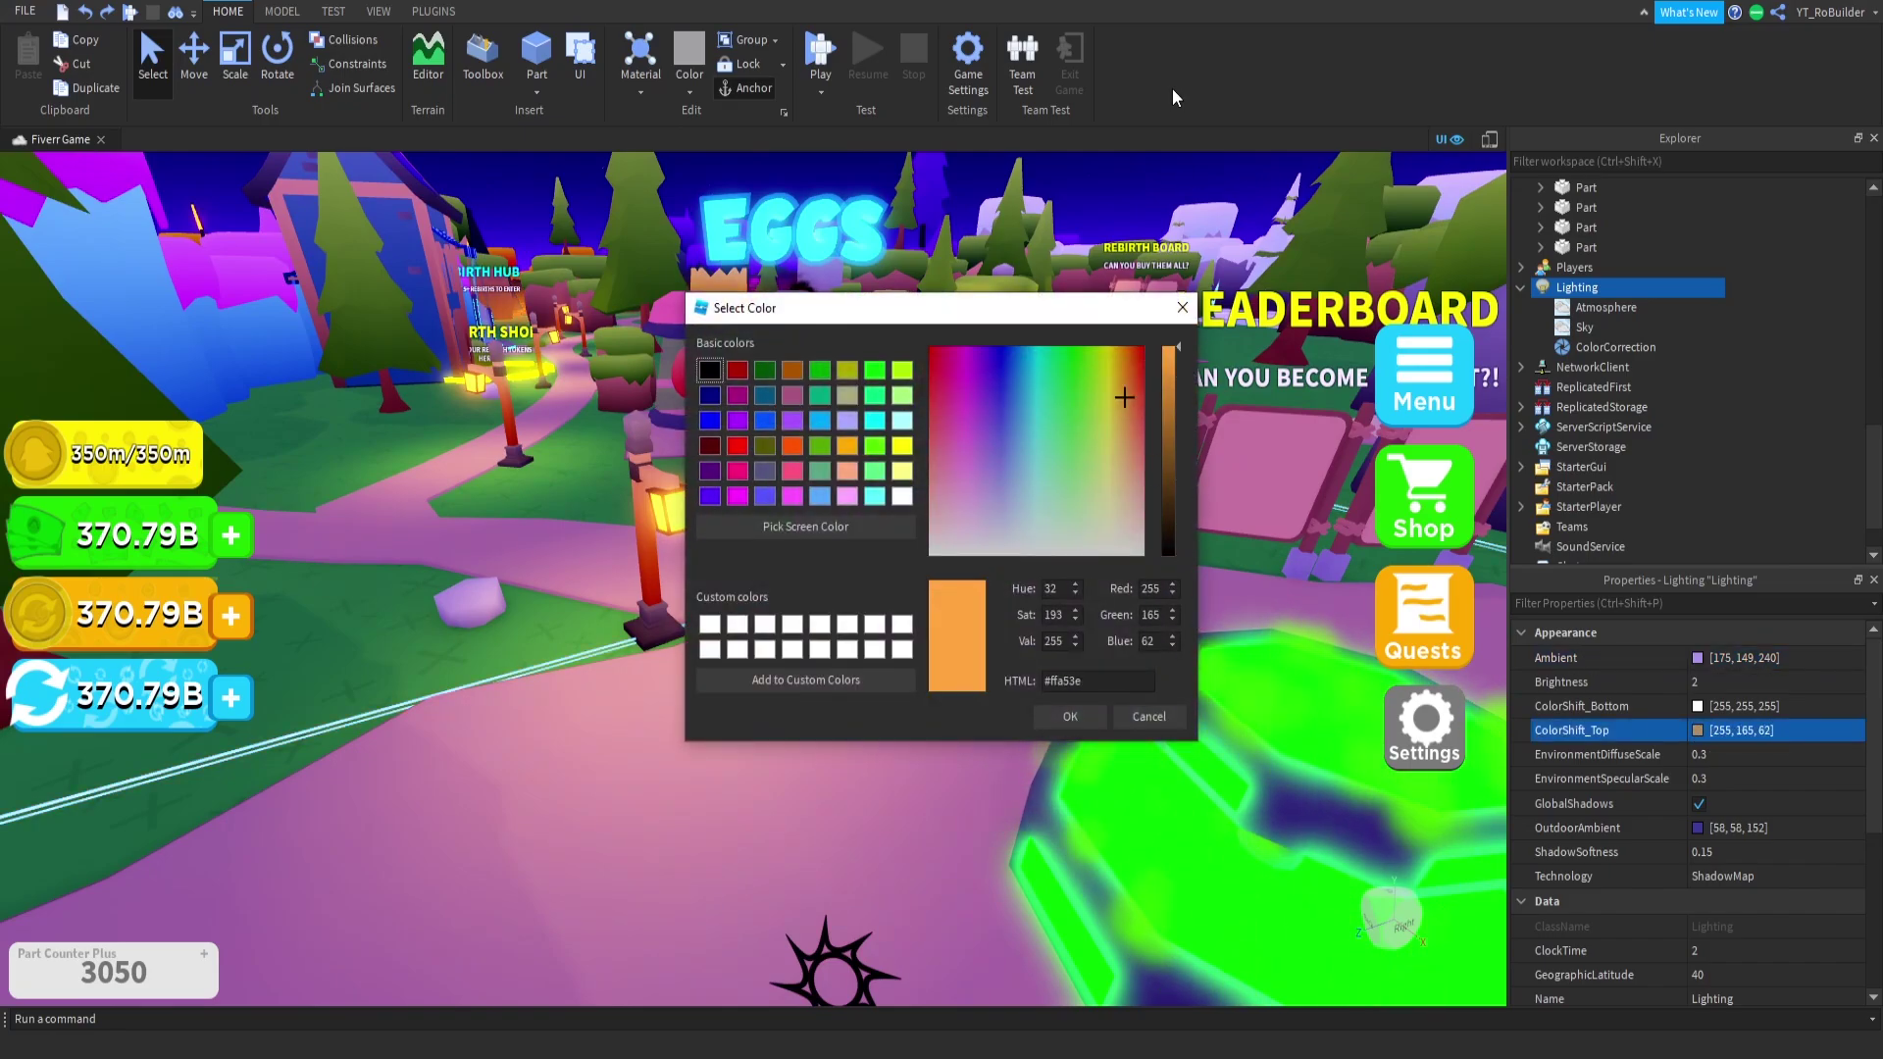
left_click(1182, 308)
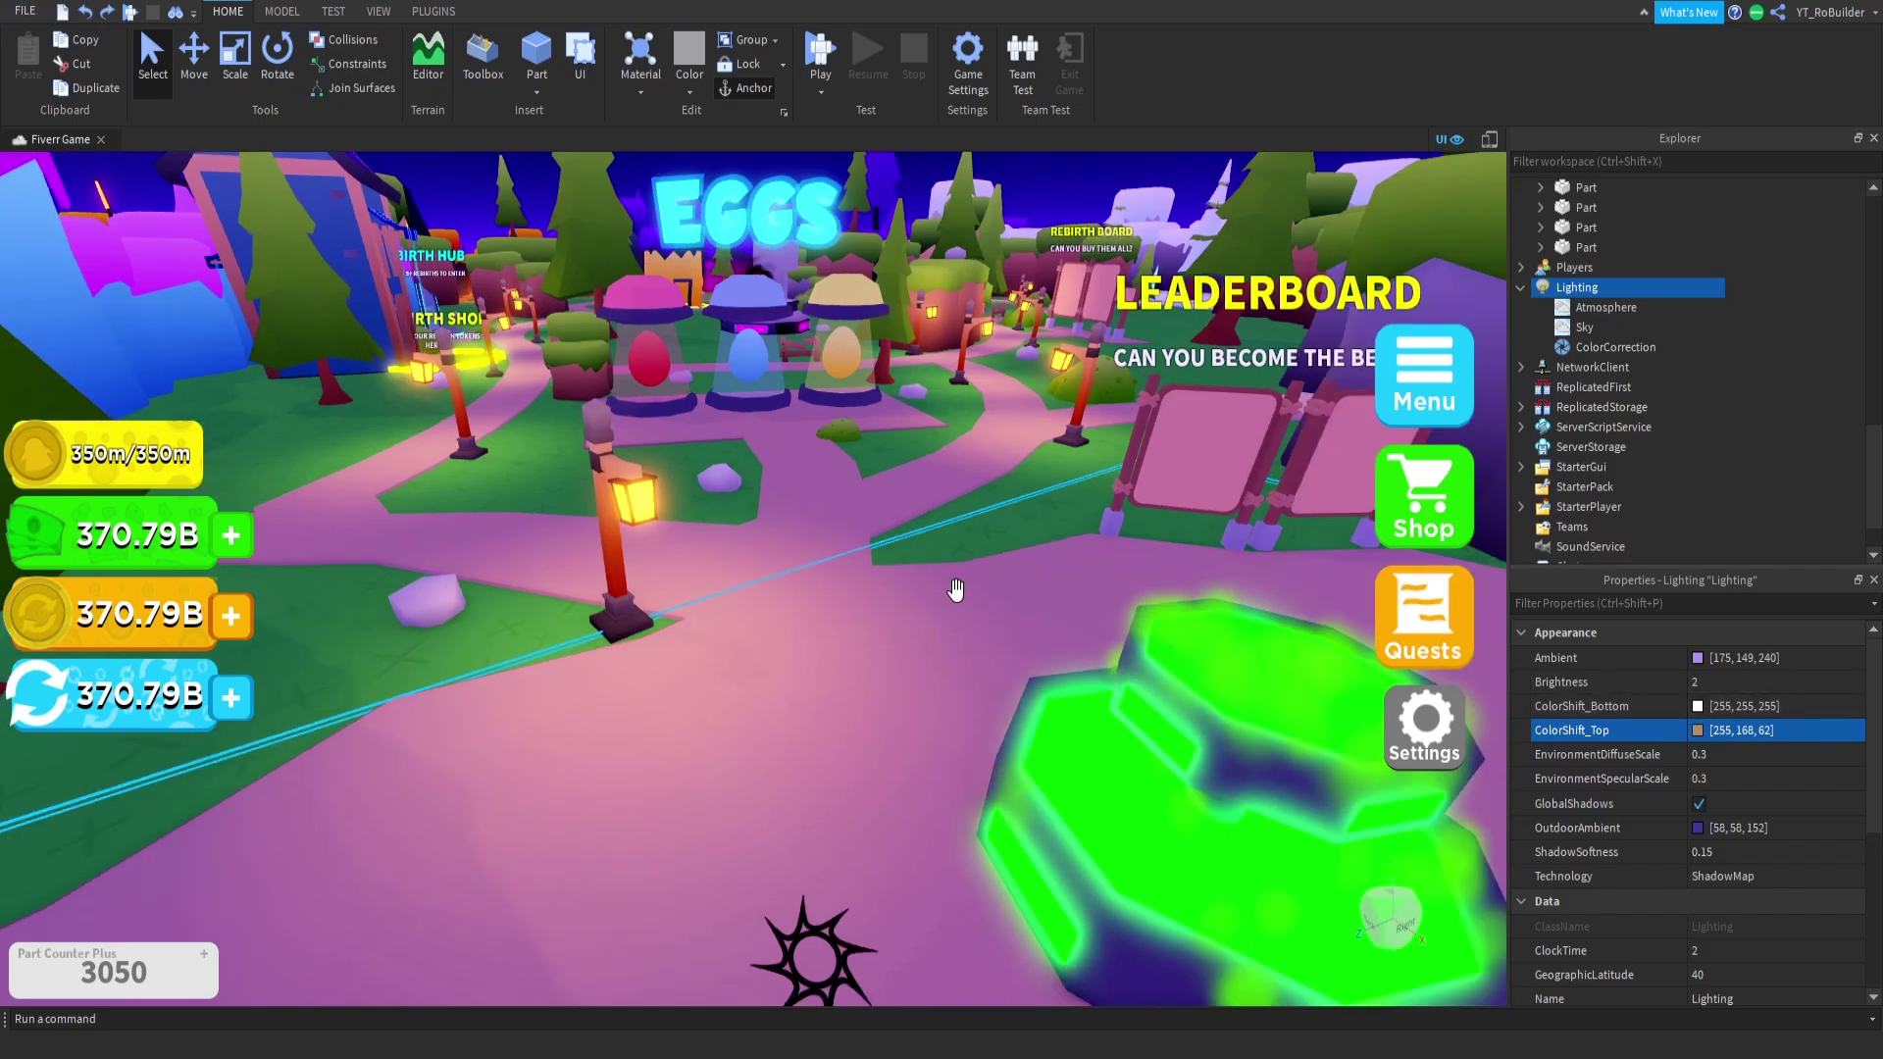
right_click_drag(956, 590, 956, 589)
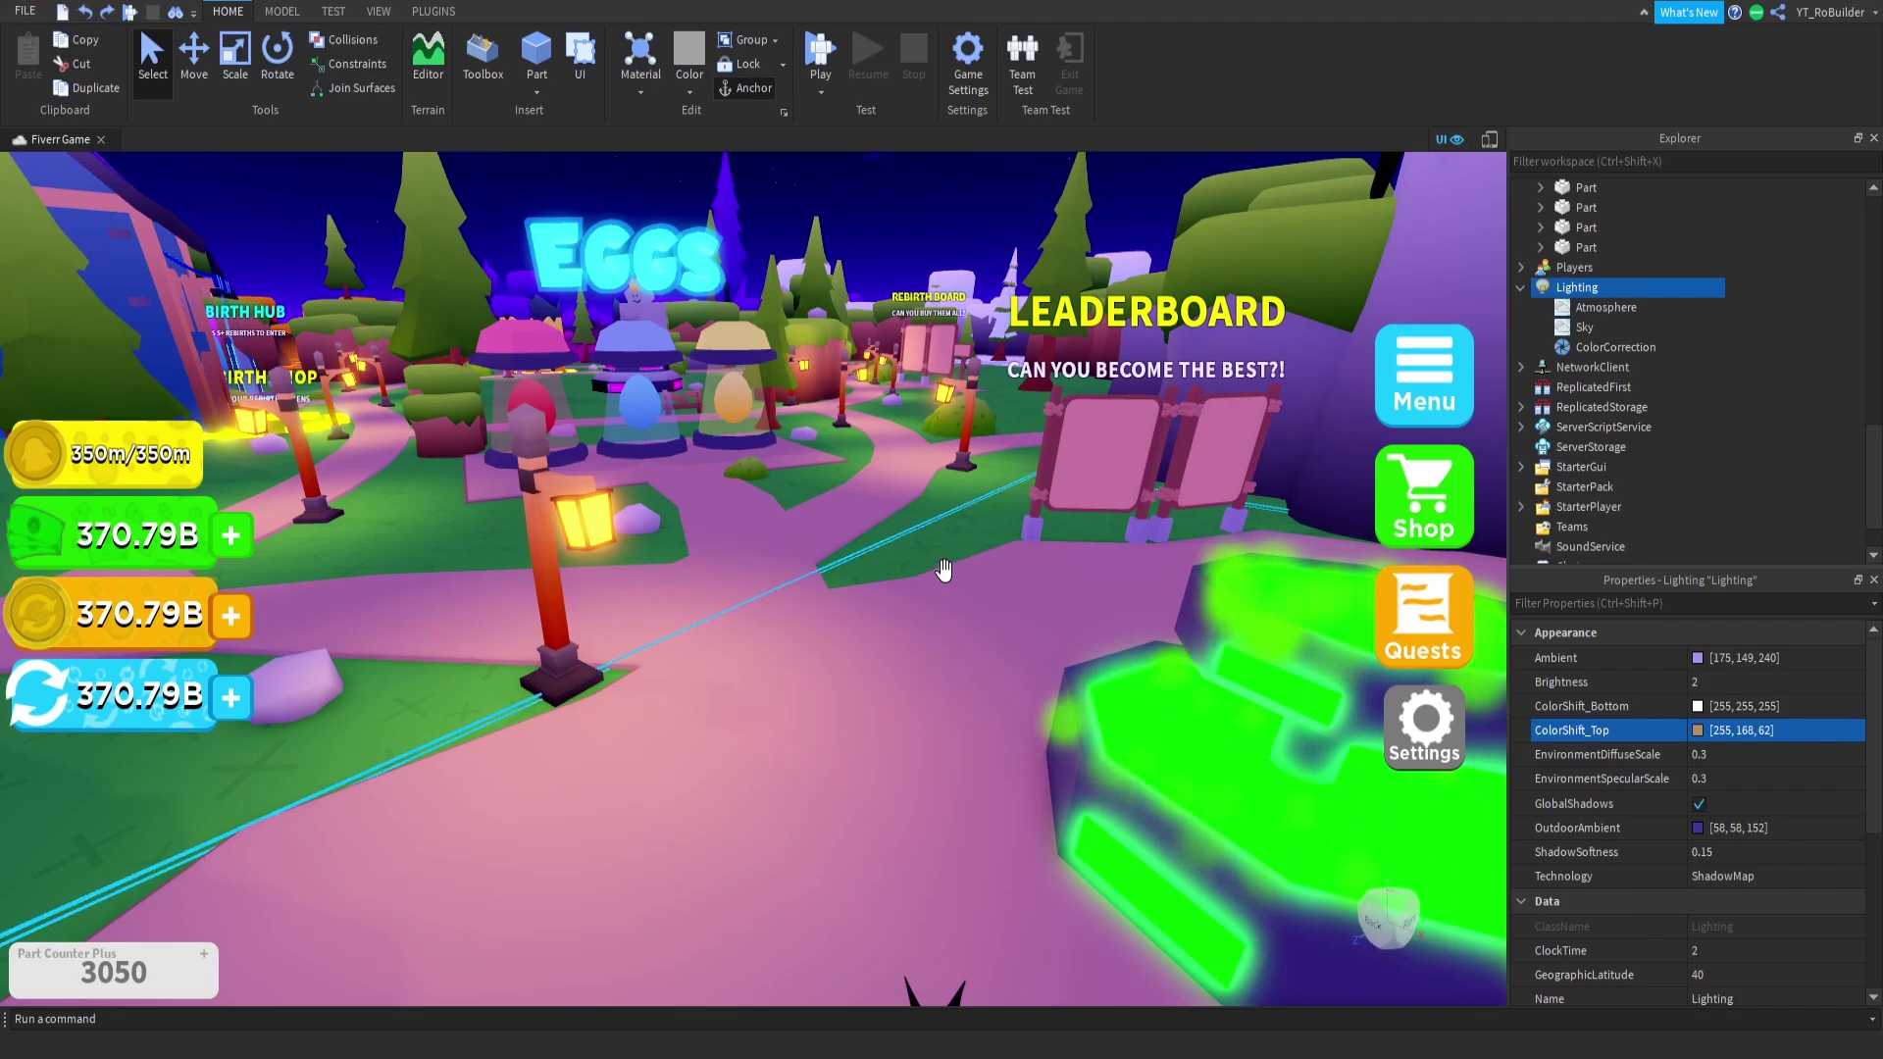
Step: Switch GlobalShadows off and back on to compare the shadows across the map
left_click(1700, 805)
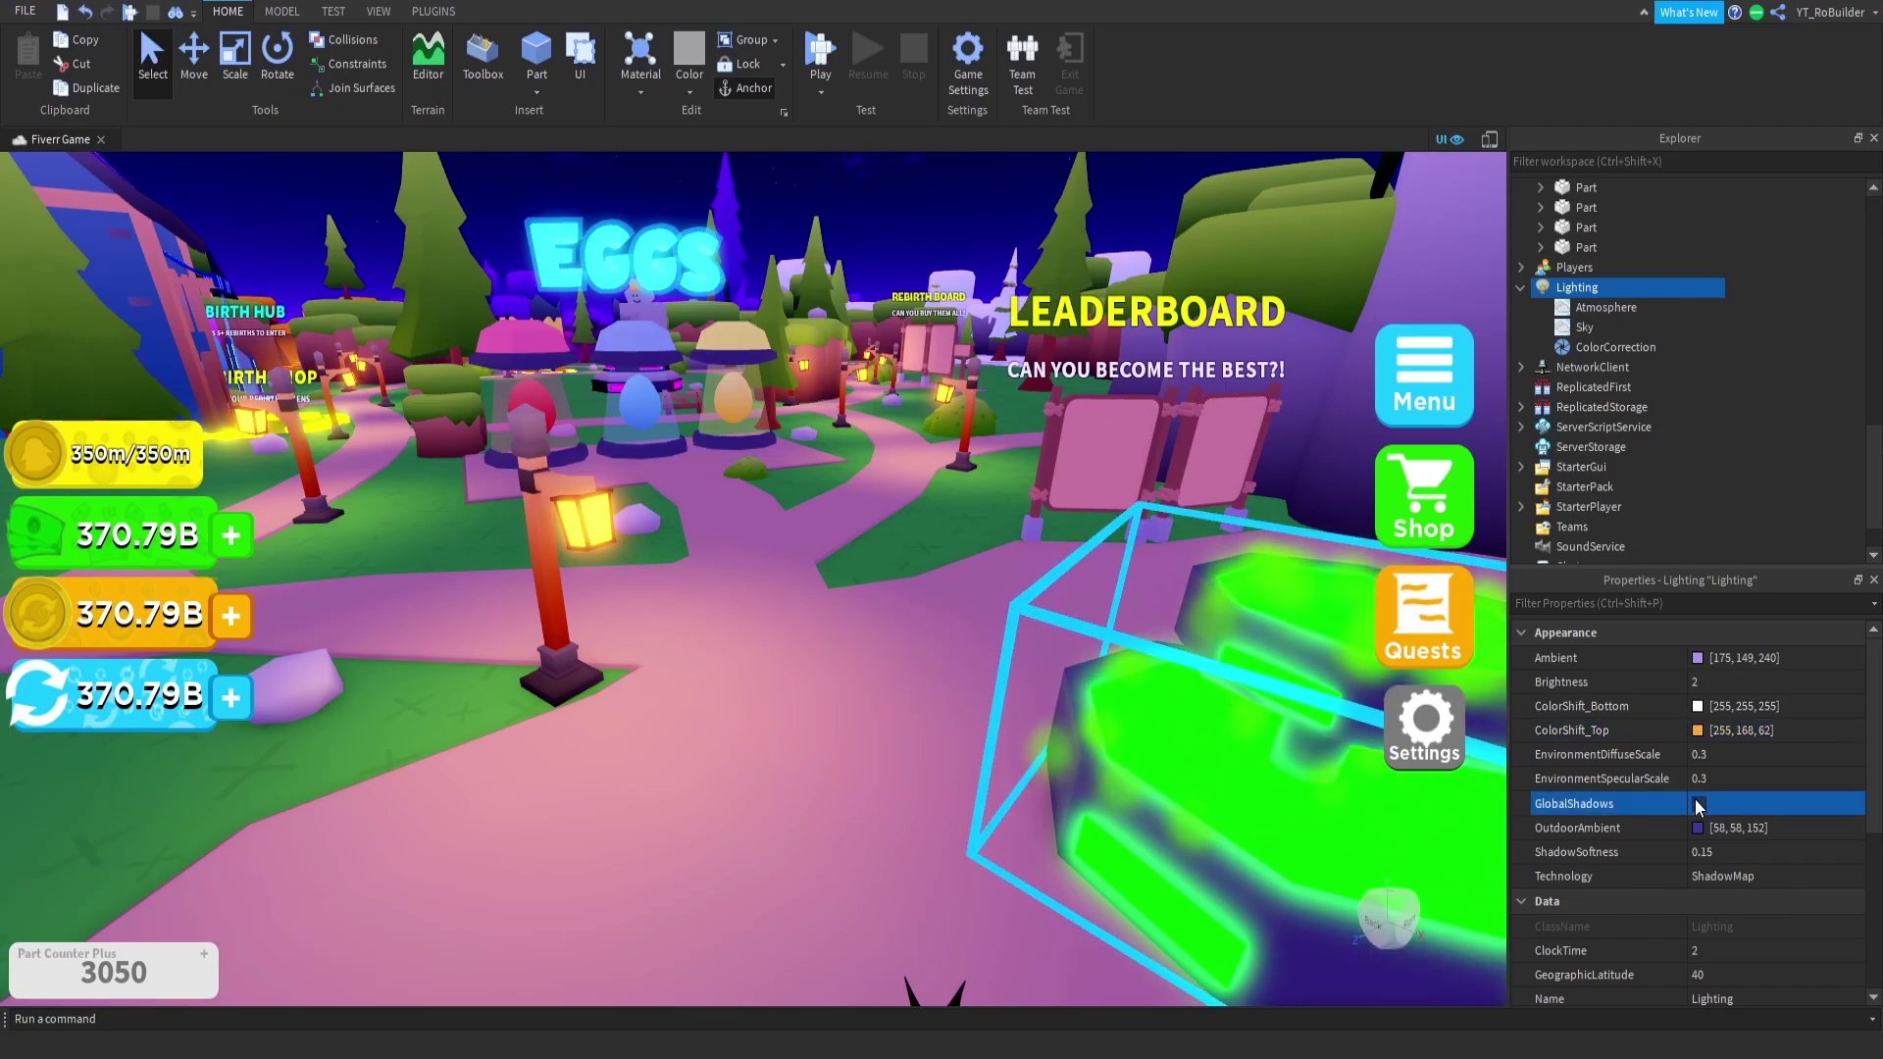
left_click(1700, 805)
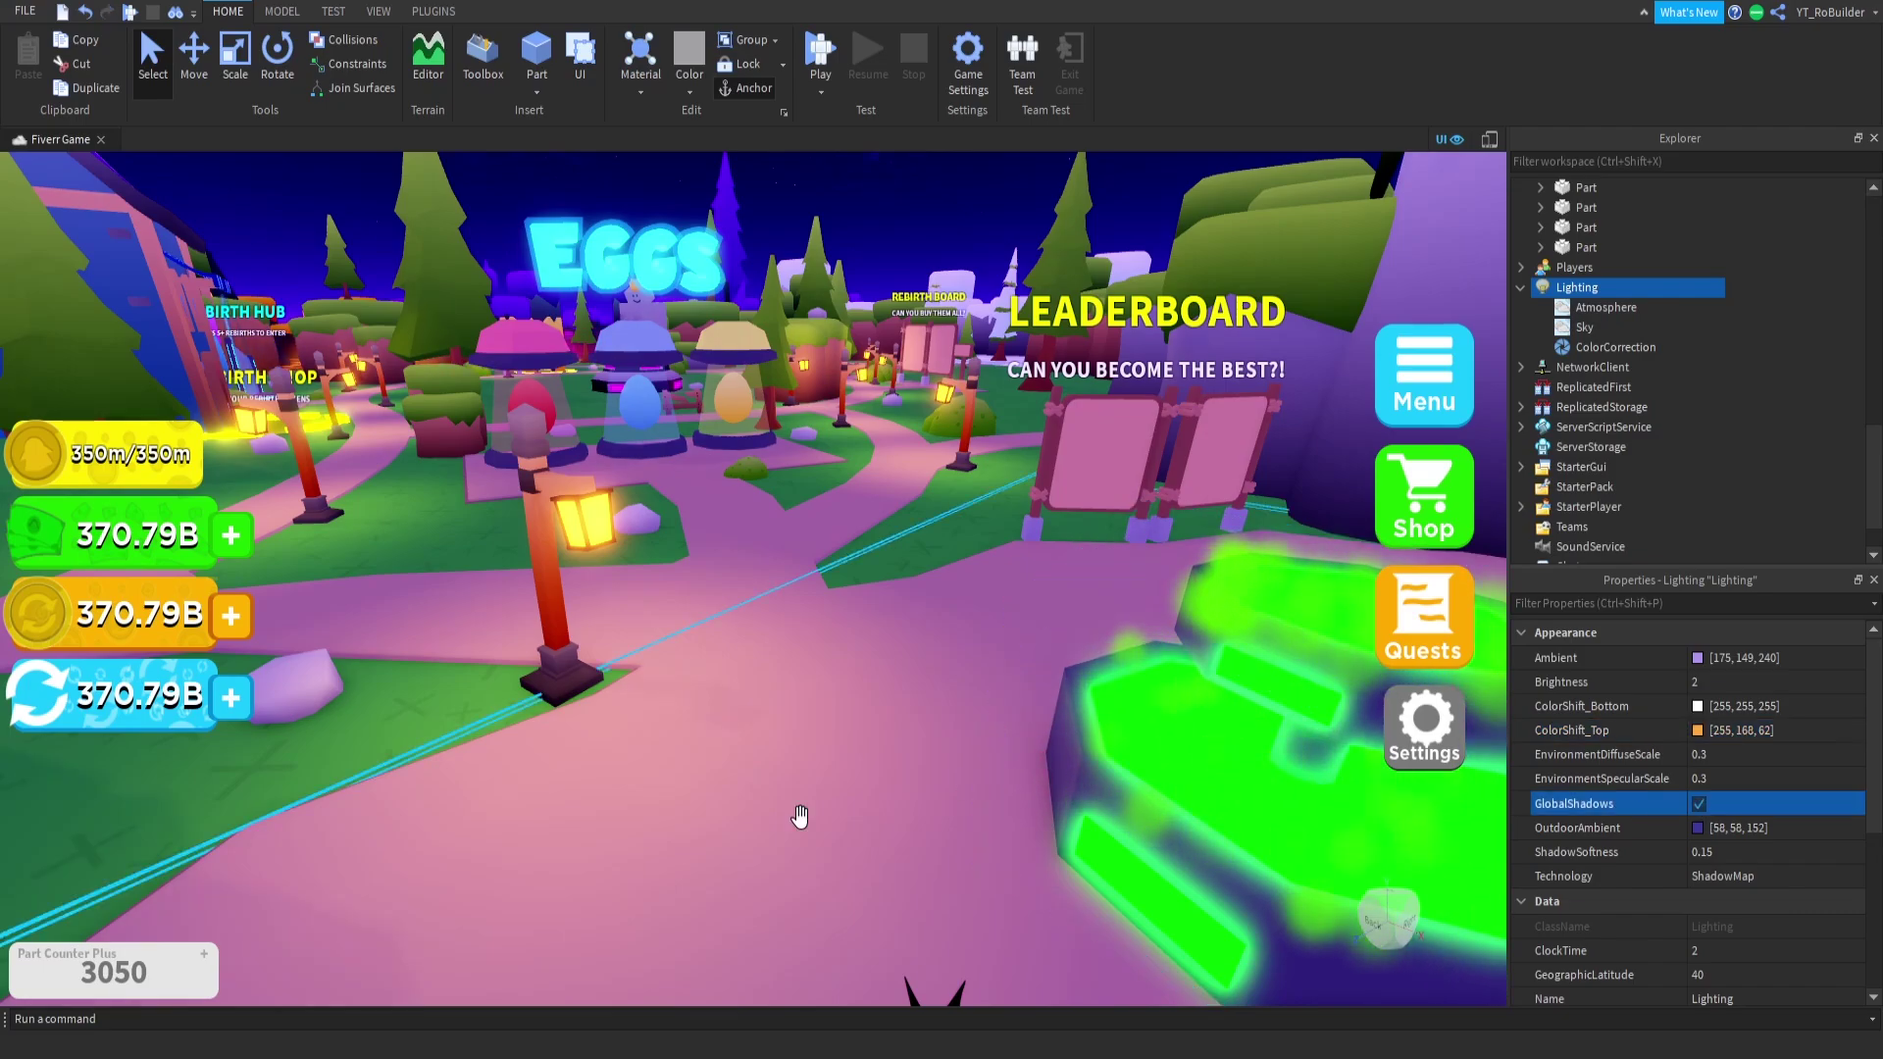
scroll(876, 631, "down", 5)
right_click_drag(880, 655, 829, 644)
key("w")
key("a")
key("w")
scroll(829, 642, "down", 2)
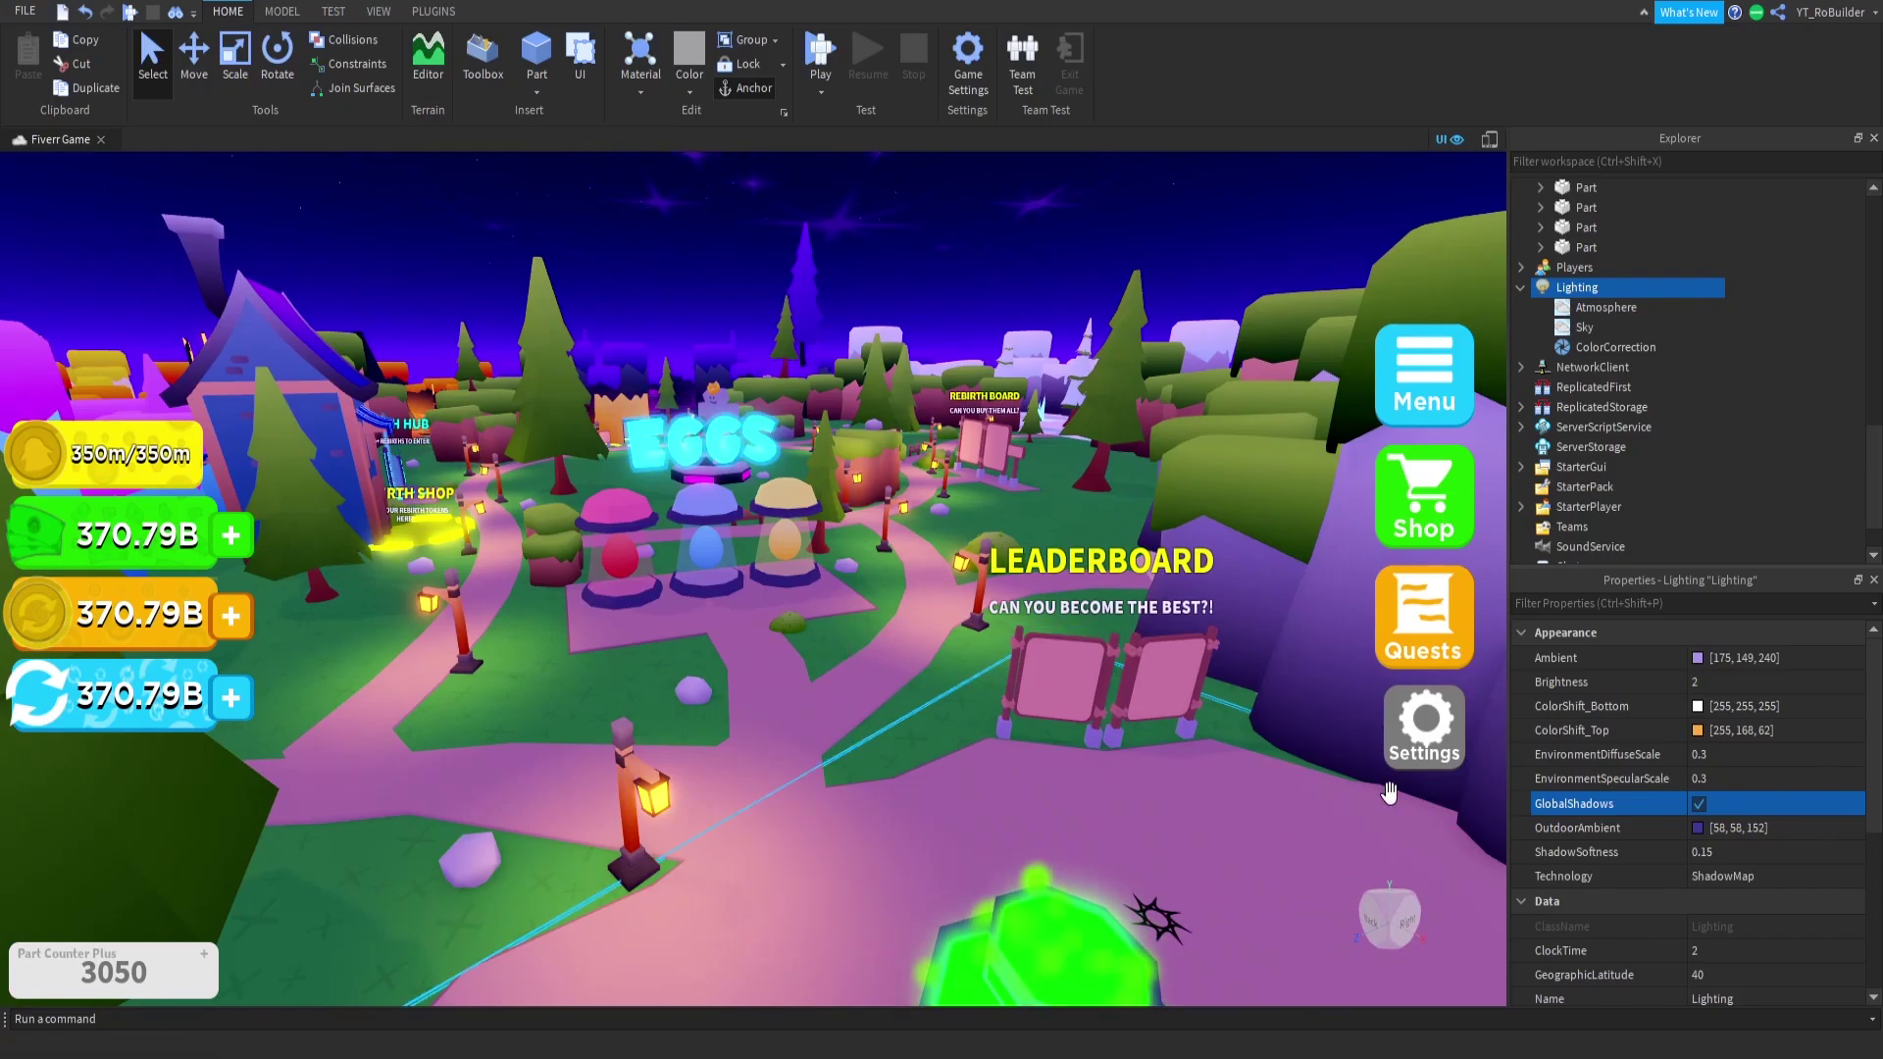
Step: Check the OutdoorAmbient color without changing it, and try a ShadowSoftness of 0 on the ground shadows
left_click(1698, 830)
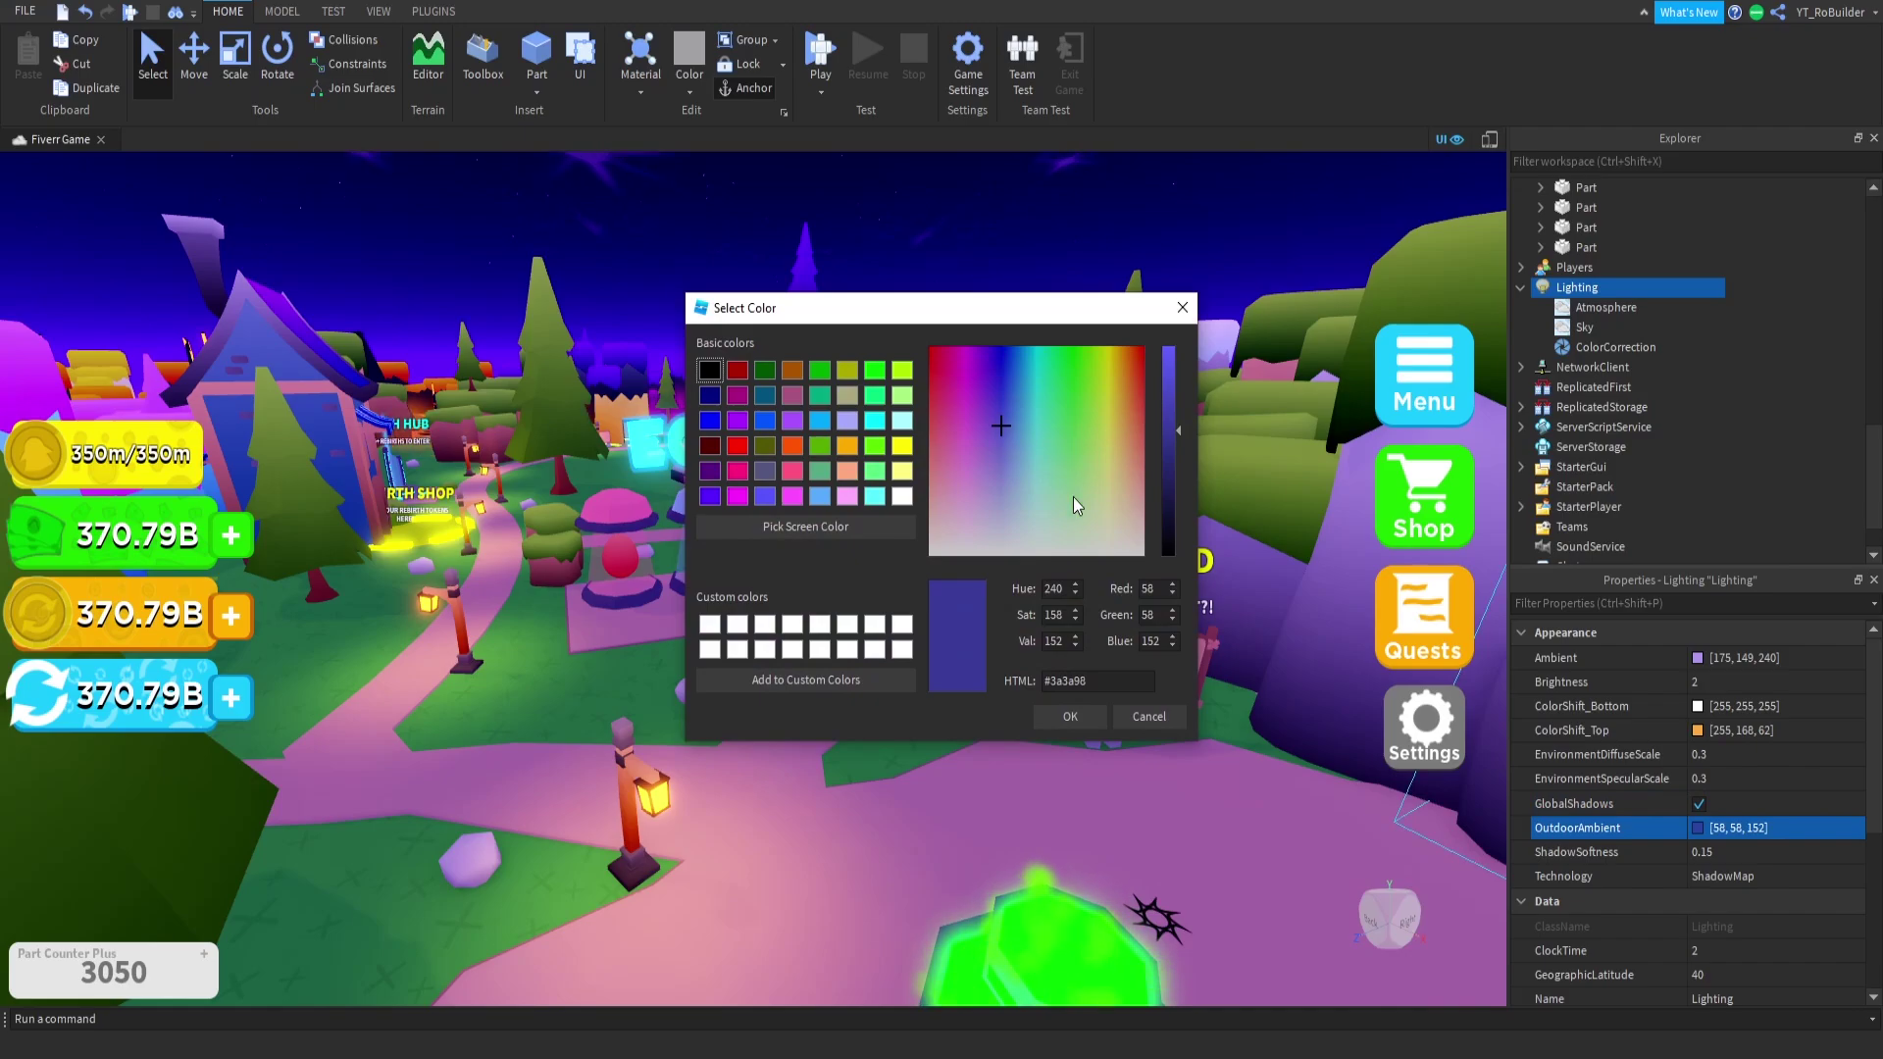
left_click(1067, 717)
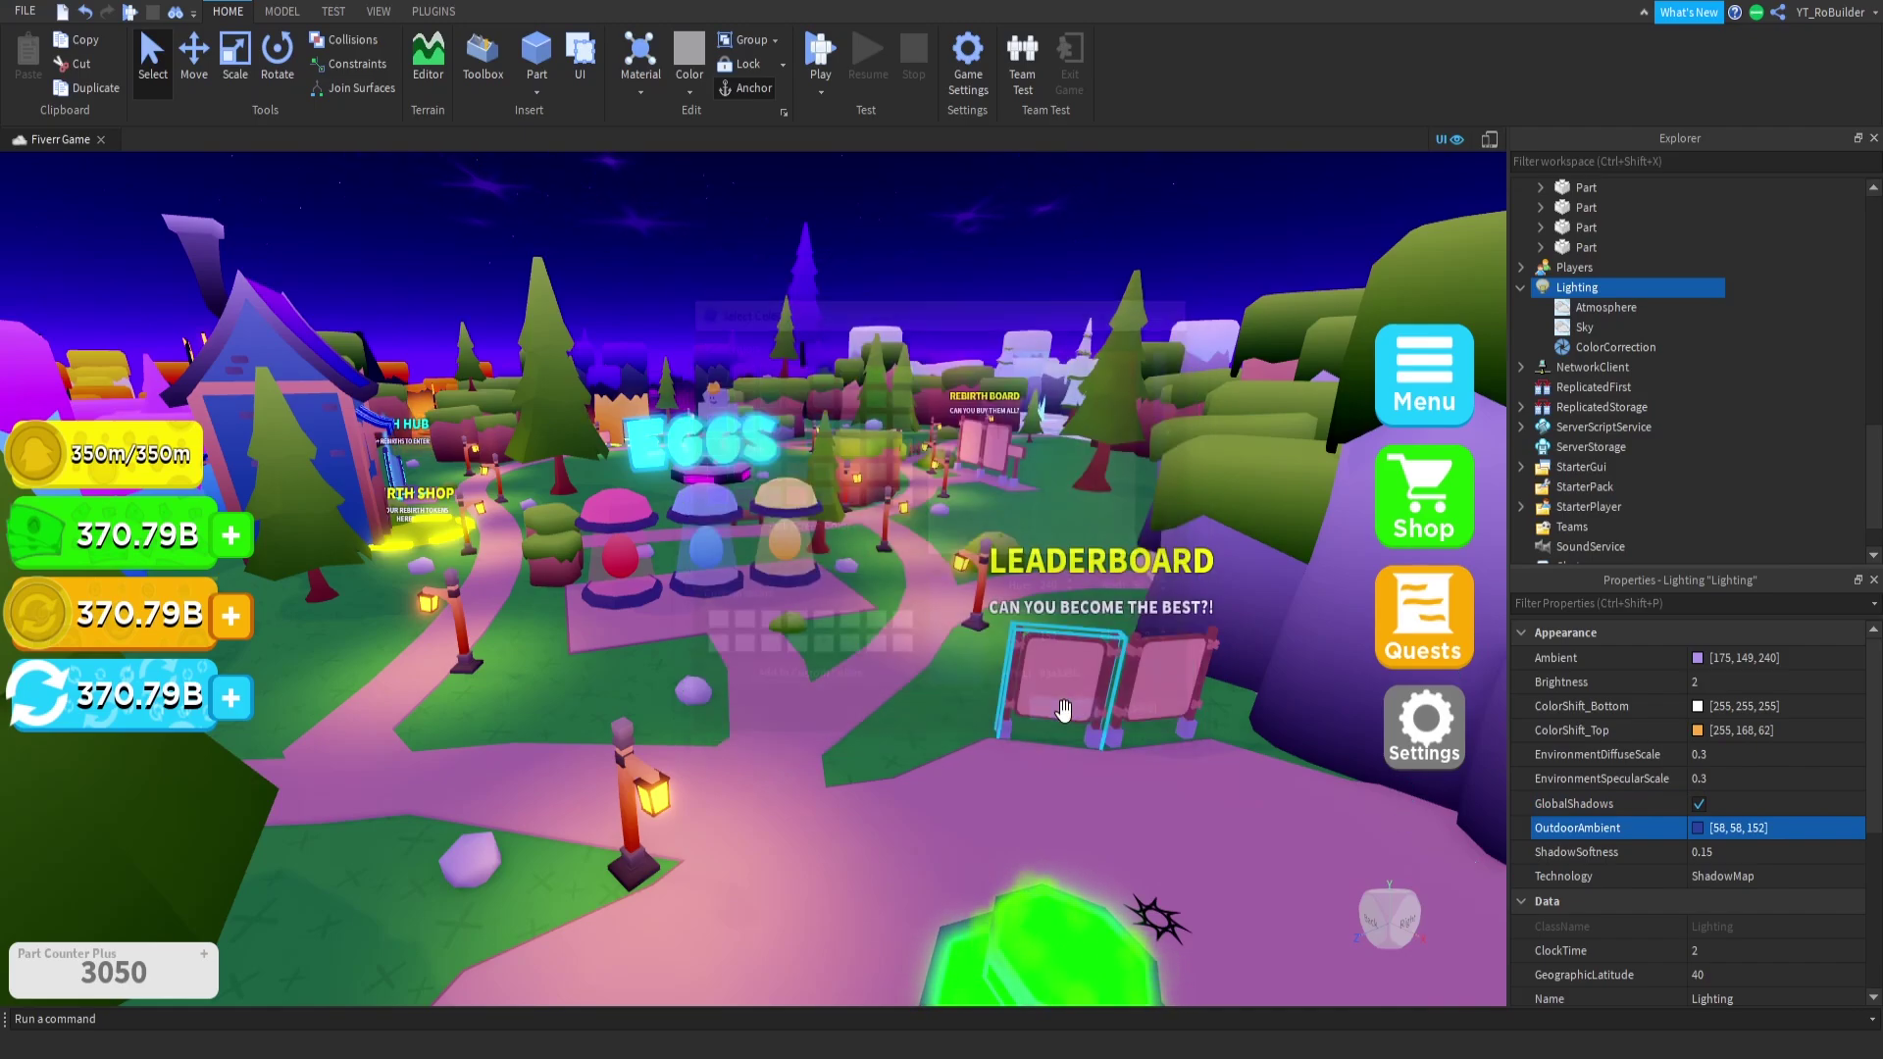
left_click(1755, 858)
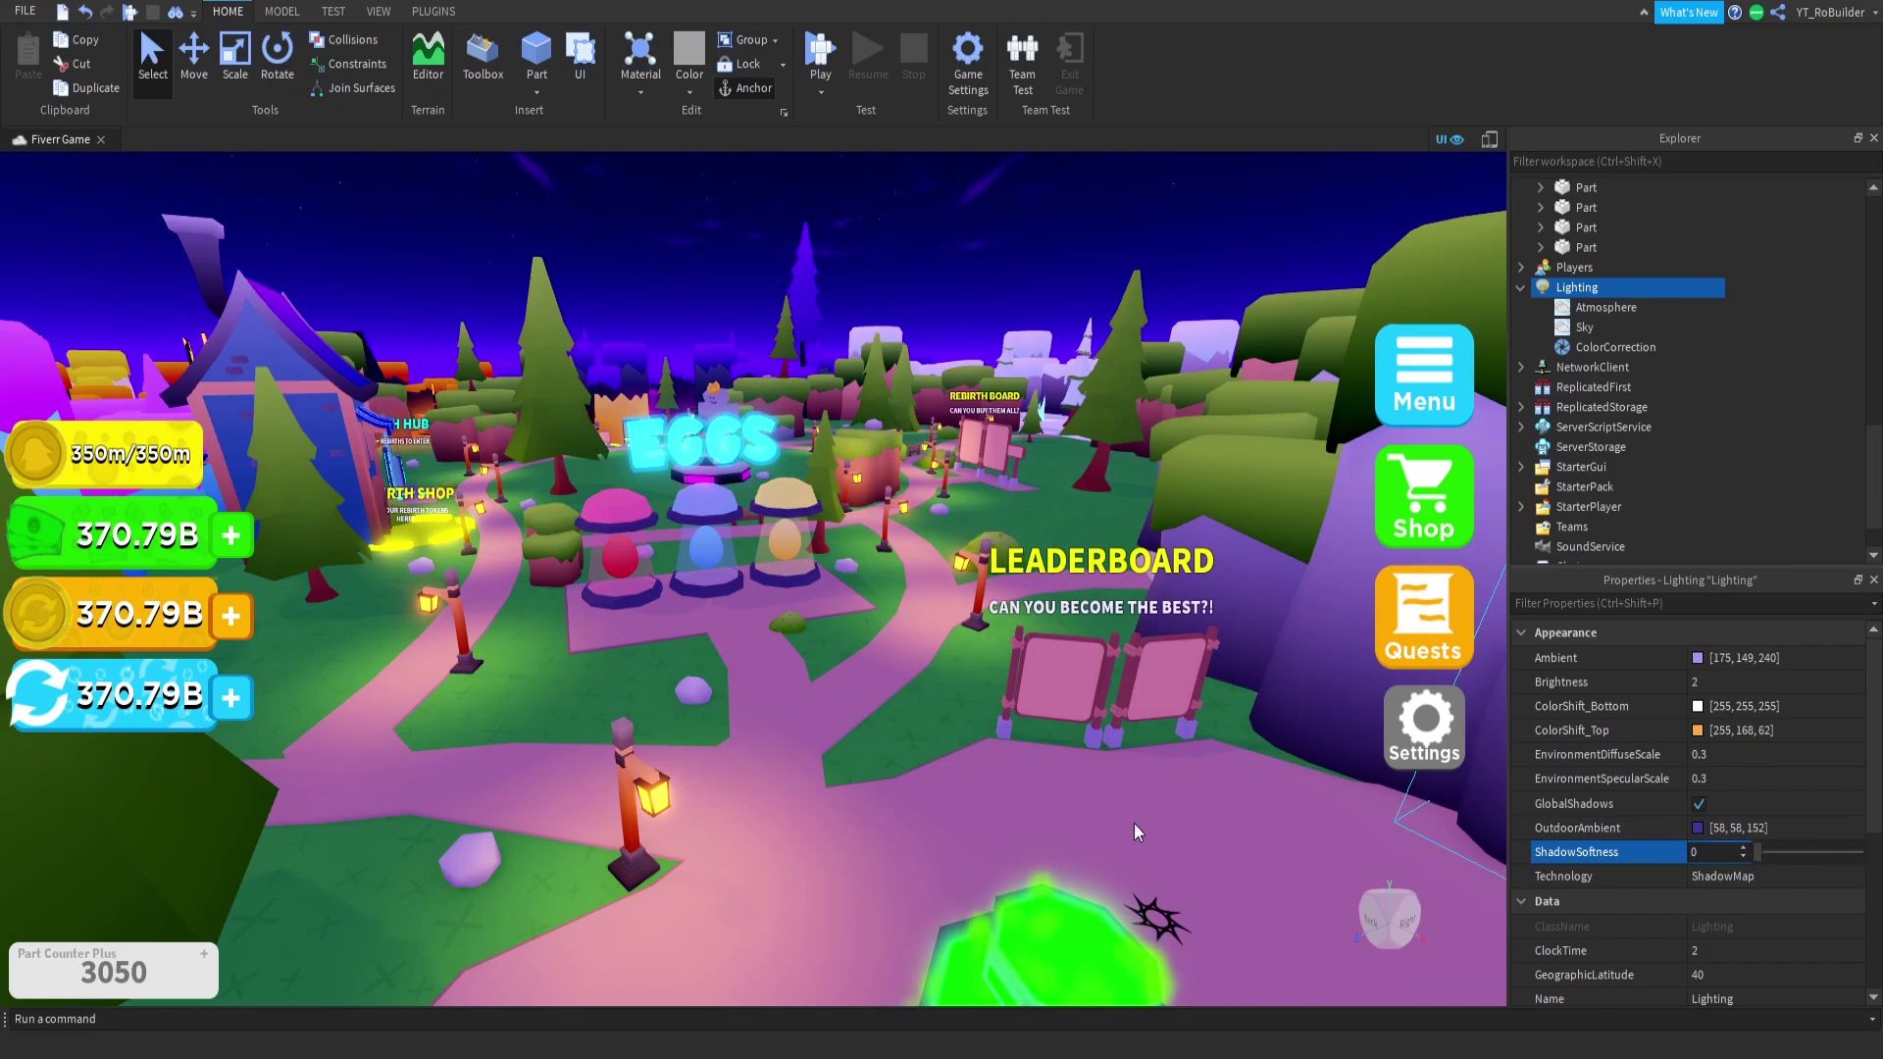
right_click_drag(1134, 831, 732, 723)
scroll(732, 723, "up", 3)
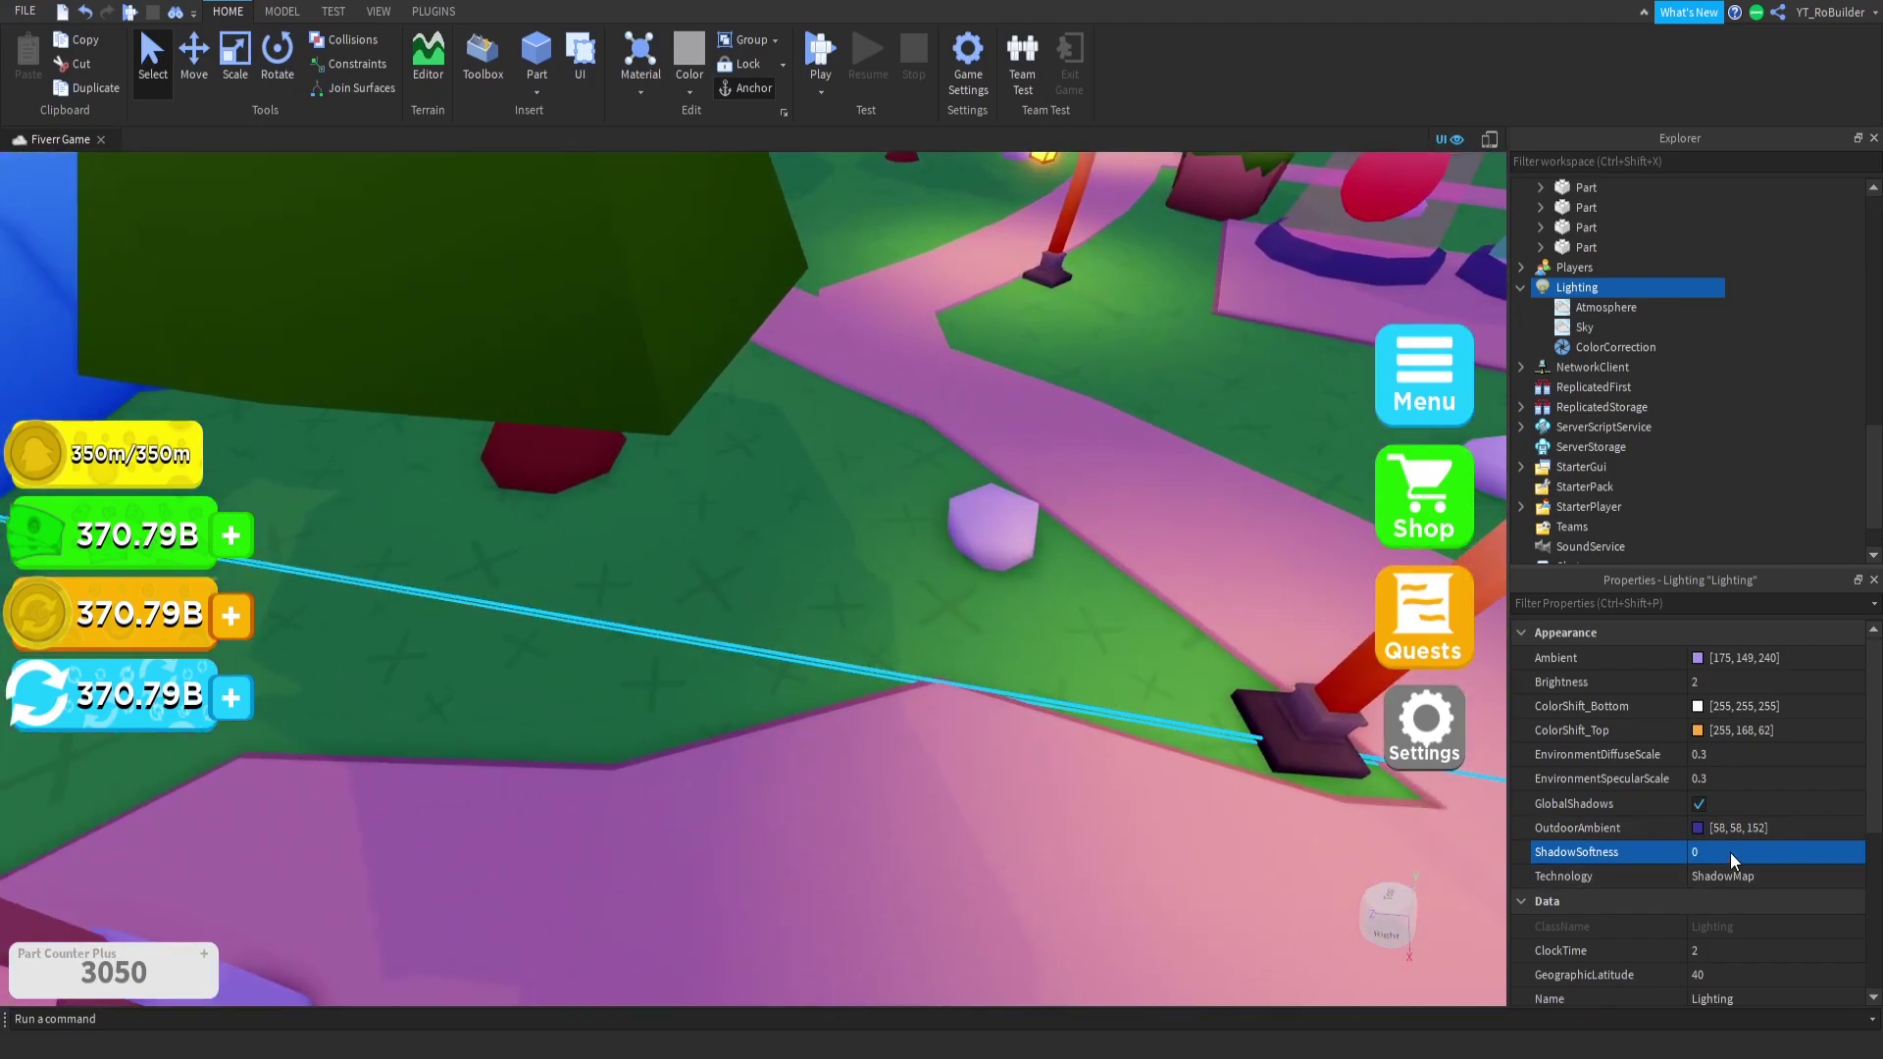
Step: Try a ShadowSoftness of 1, inspect the shadows near the lamp post, and undo the softness changes
left_click(1730, 854)
left_click_drag(1756, 850, 1860, 852)
right_click_drag(1207, 782, 704, 655)
scroll(704, 655, "down", 2)
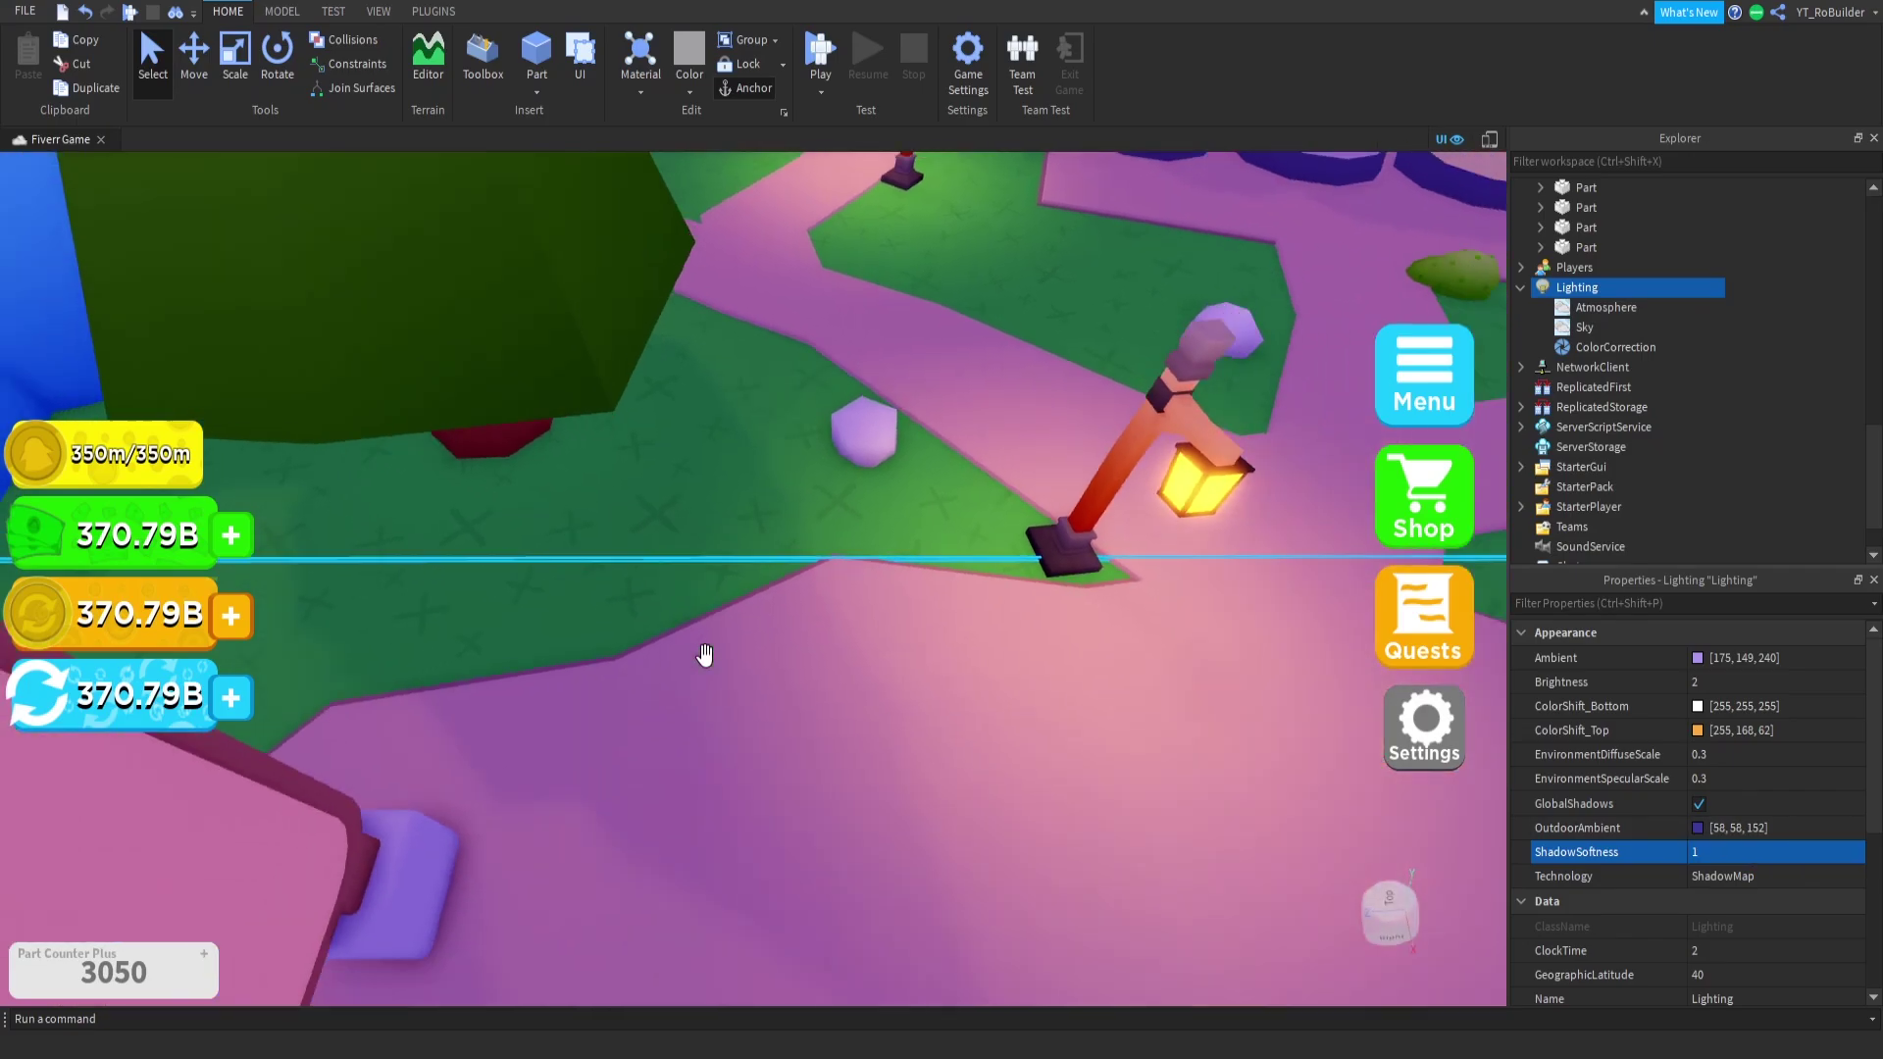
scroll(704, 655, "down", 3)
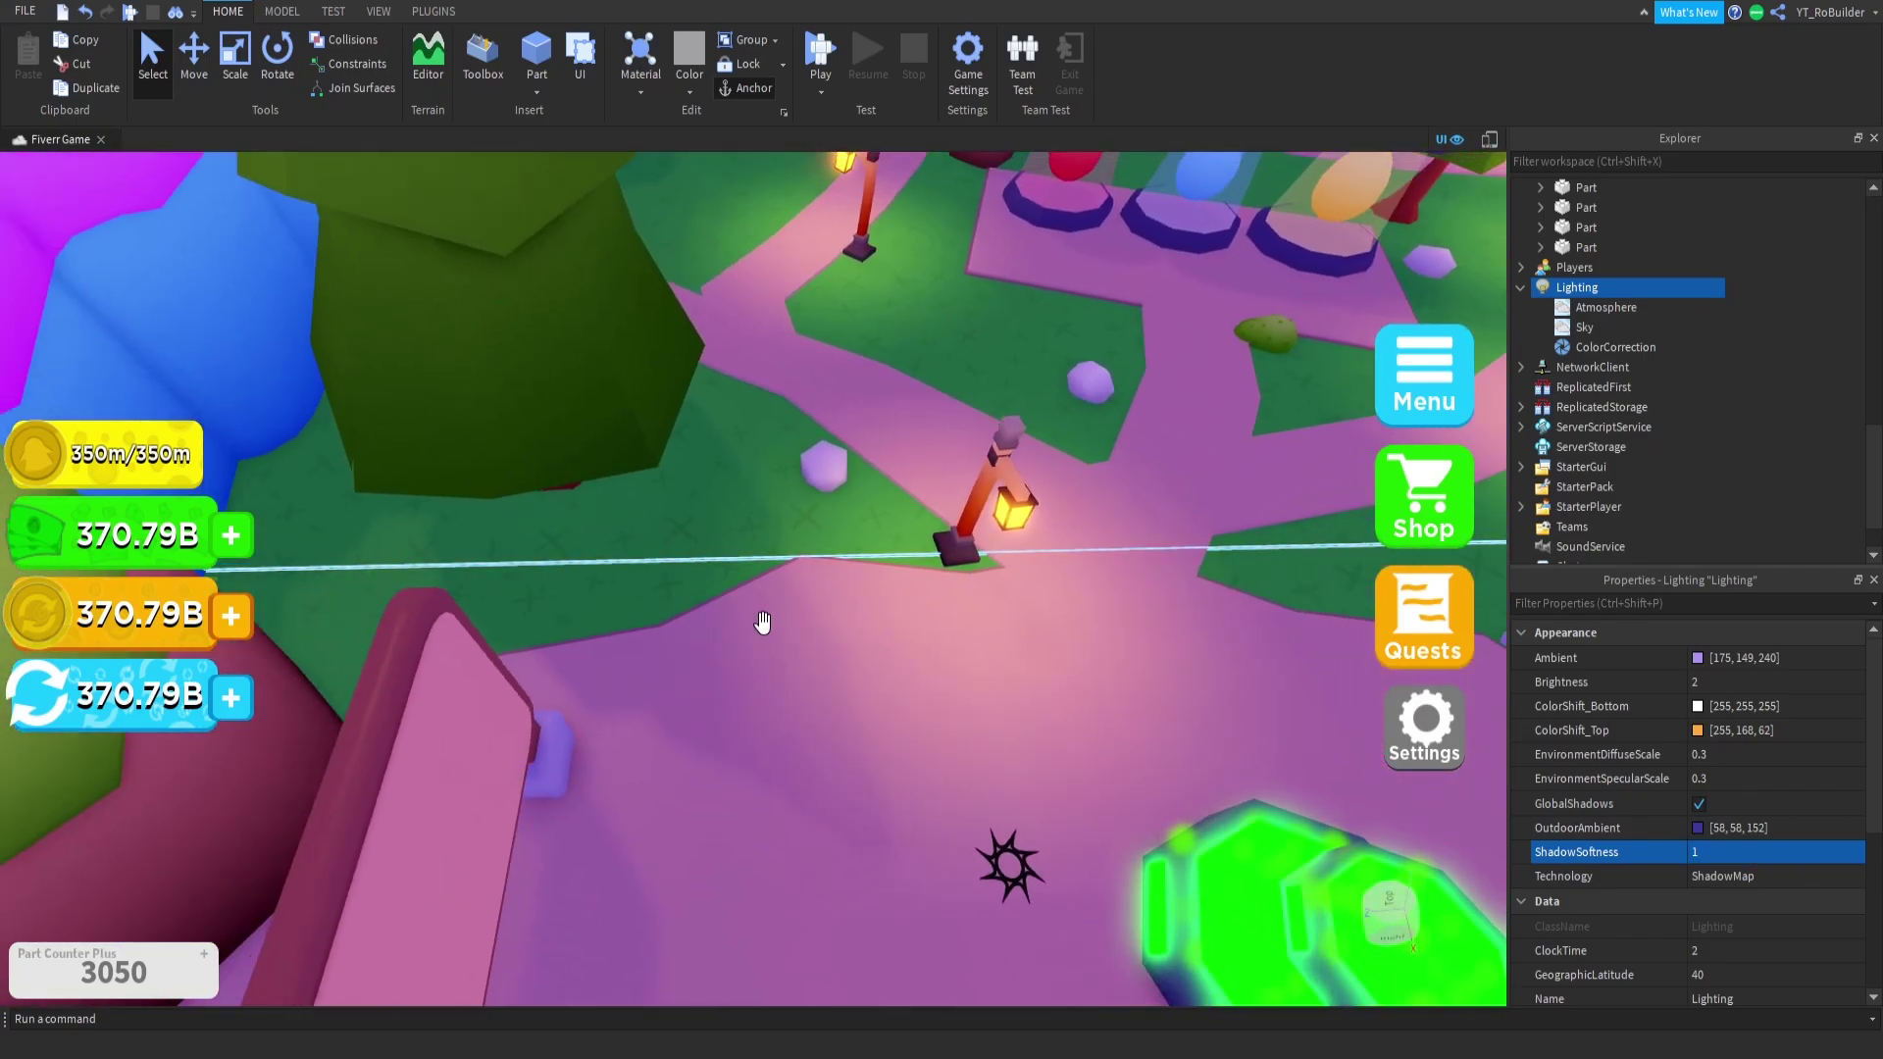
key("ctrl+z")
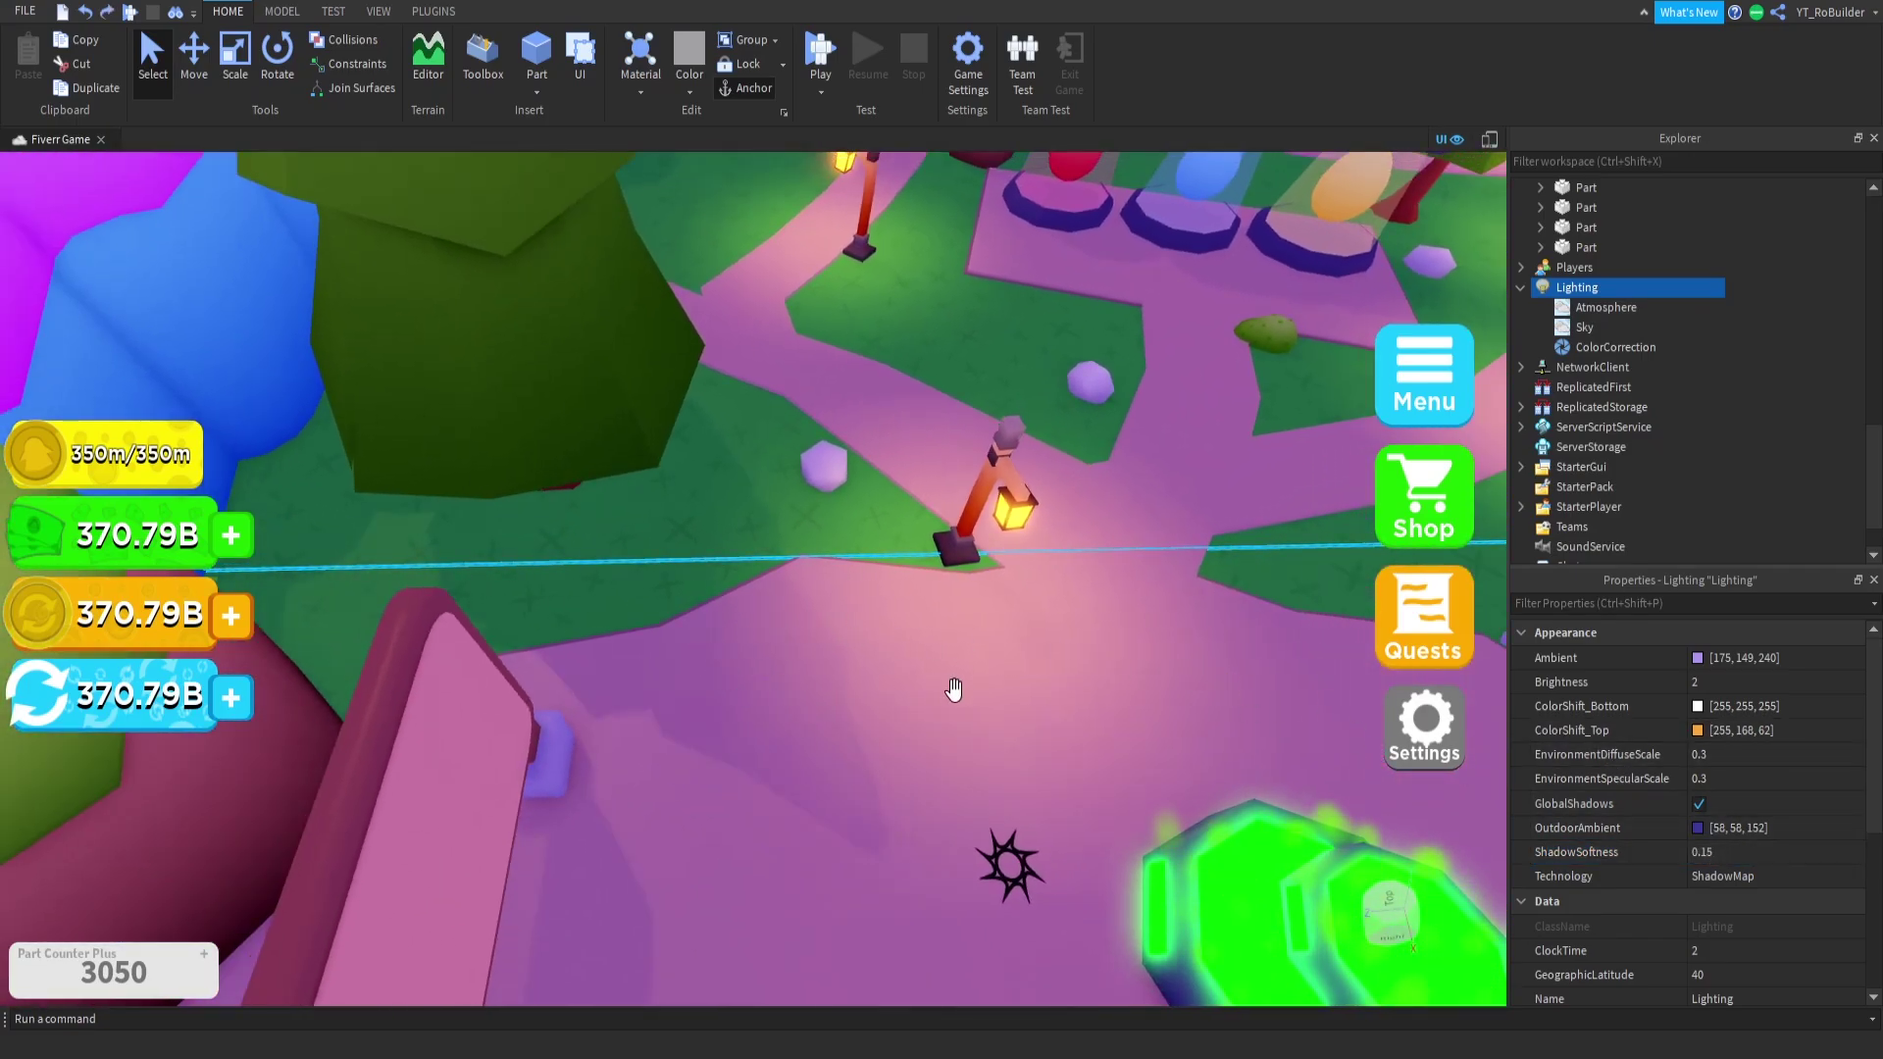
Step: Try the Future lighting Technology, inspect the lamp light around the map, and undo the switch
right_click_drag(895, 690, 895, 689)
scroll(1768, 799, "down", 1)
left_click(1767, 798)
left_click(1767, 797)
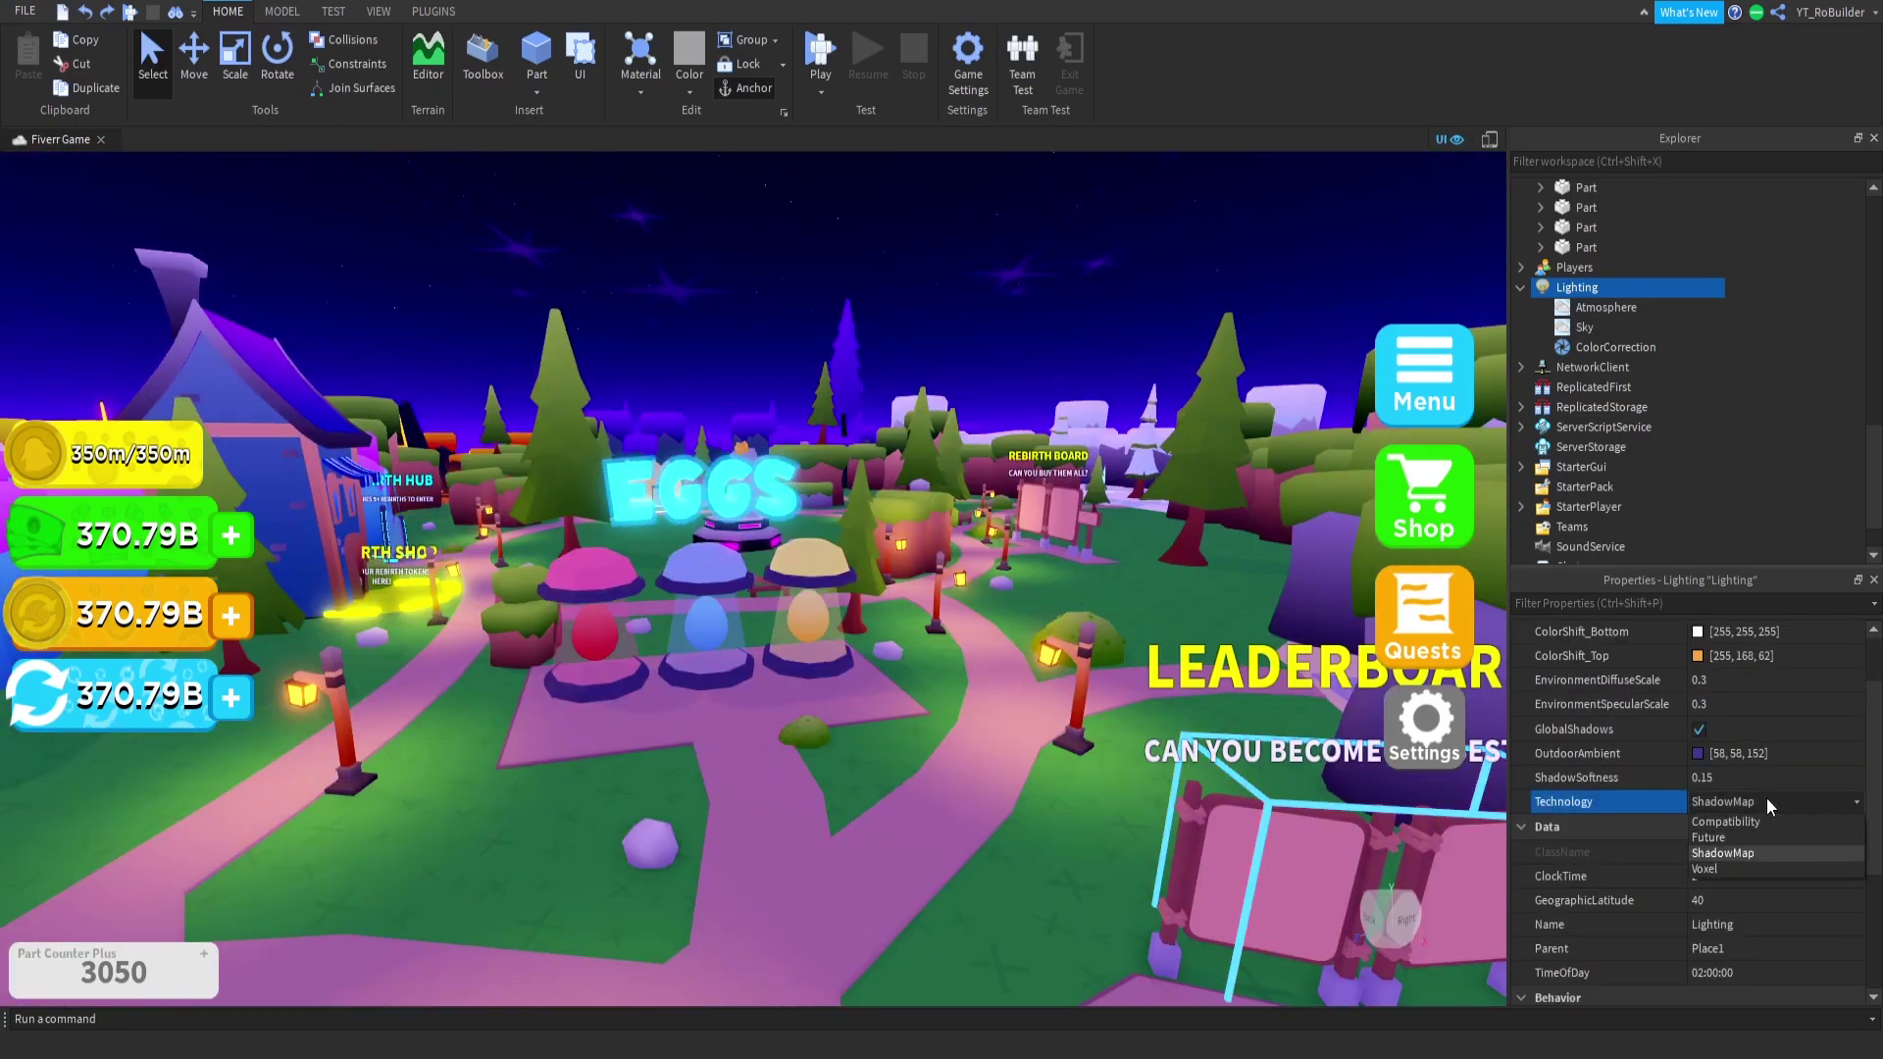
left_click(1707, 838)
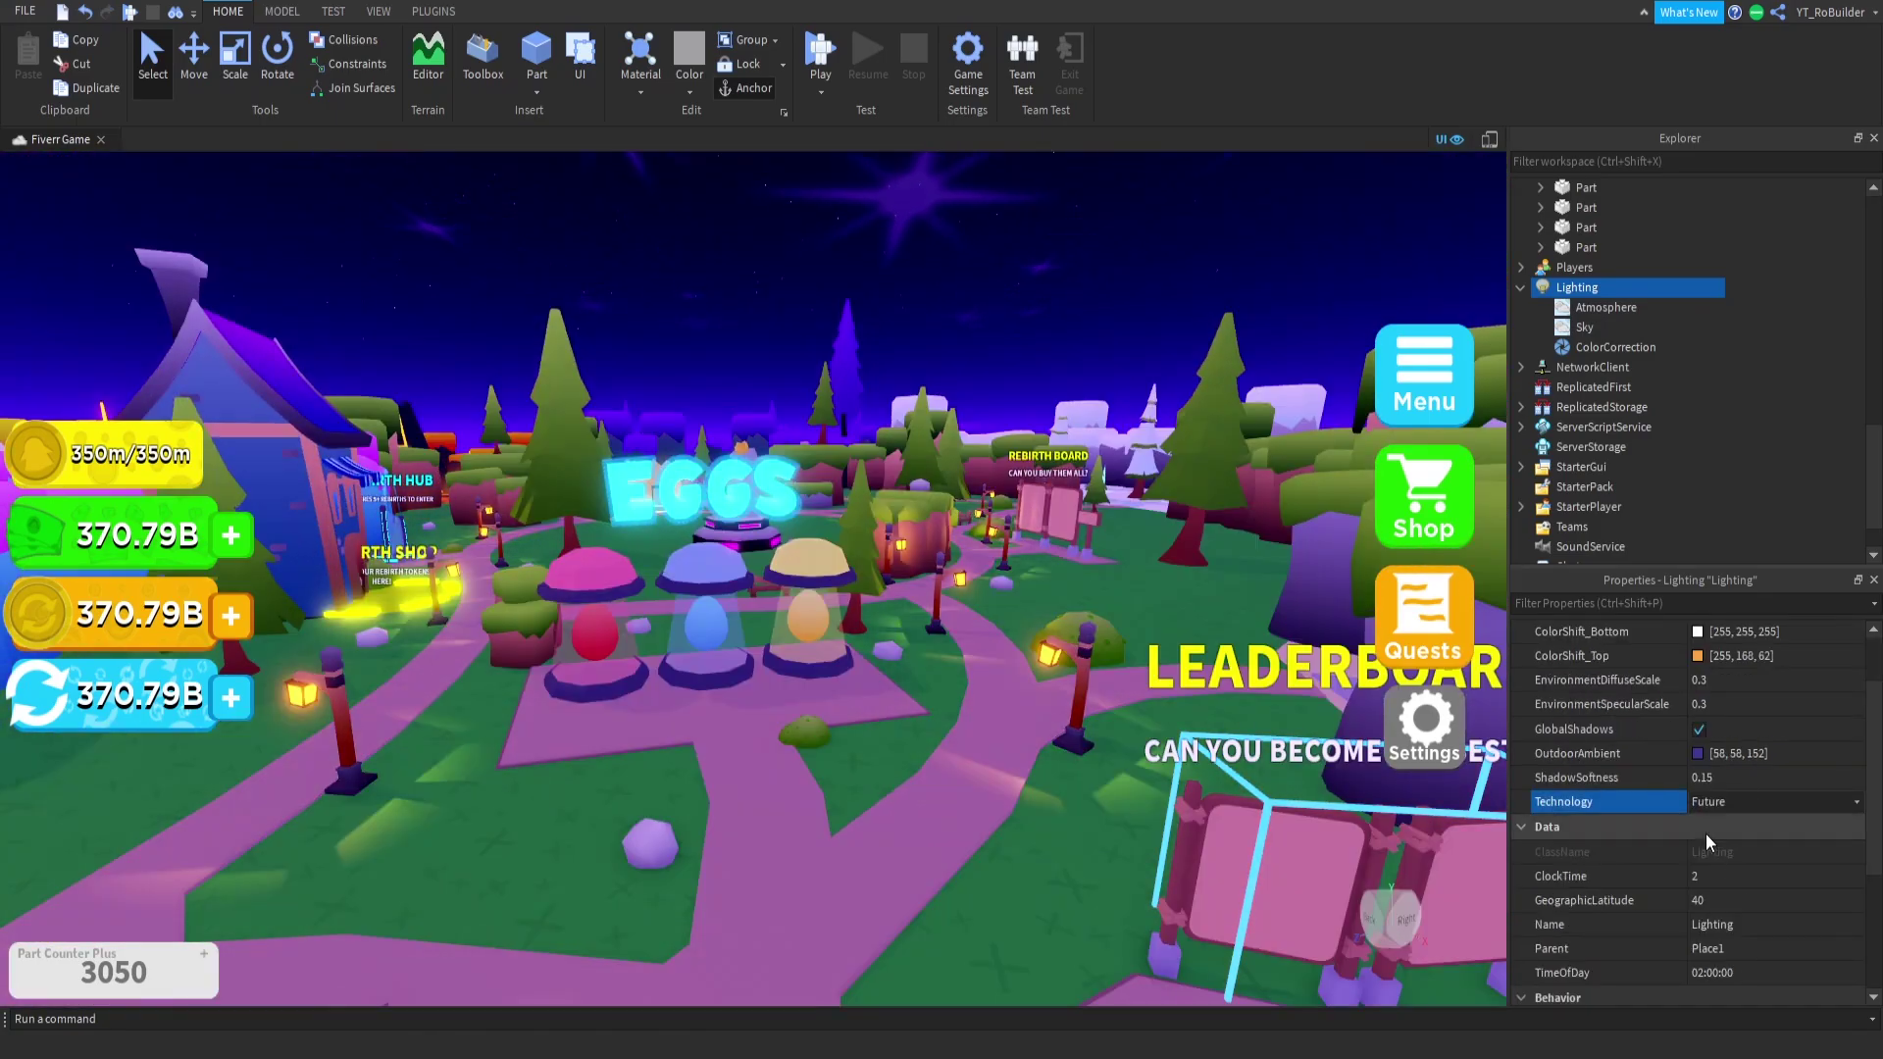
right_click_drag(626, 722, 647, 721)
key("w")
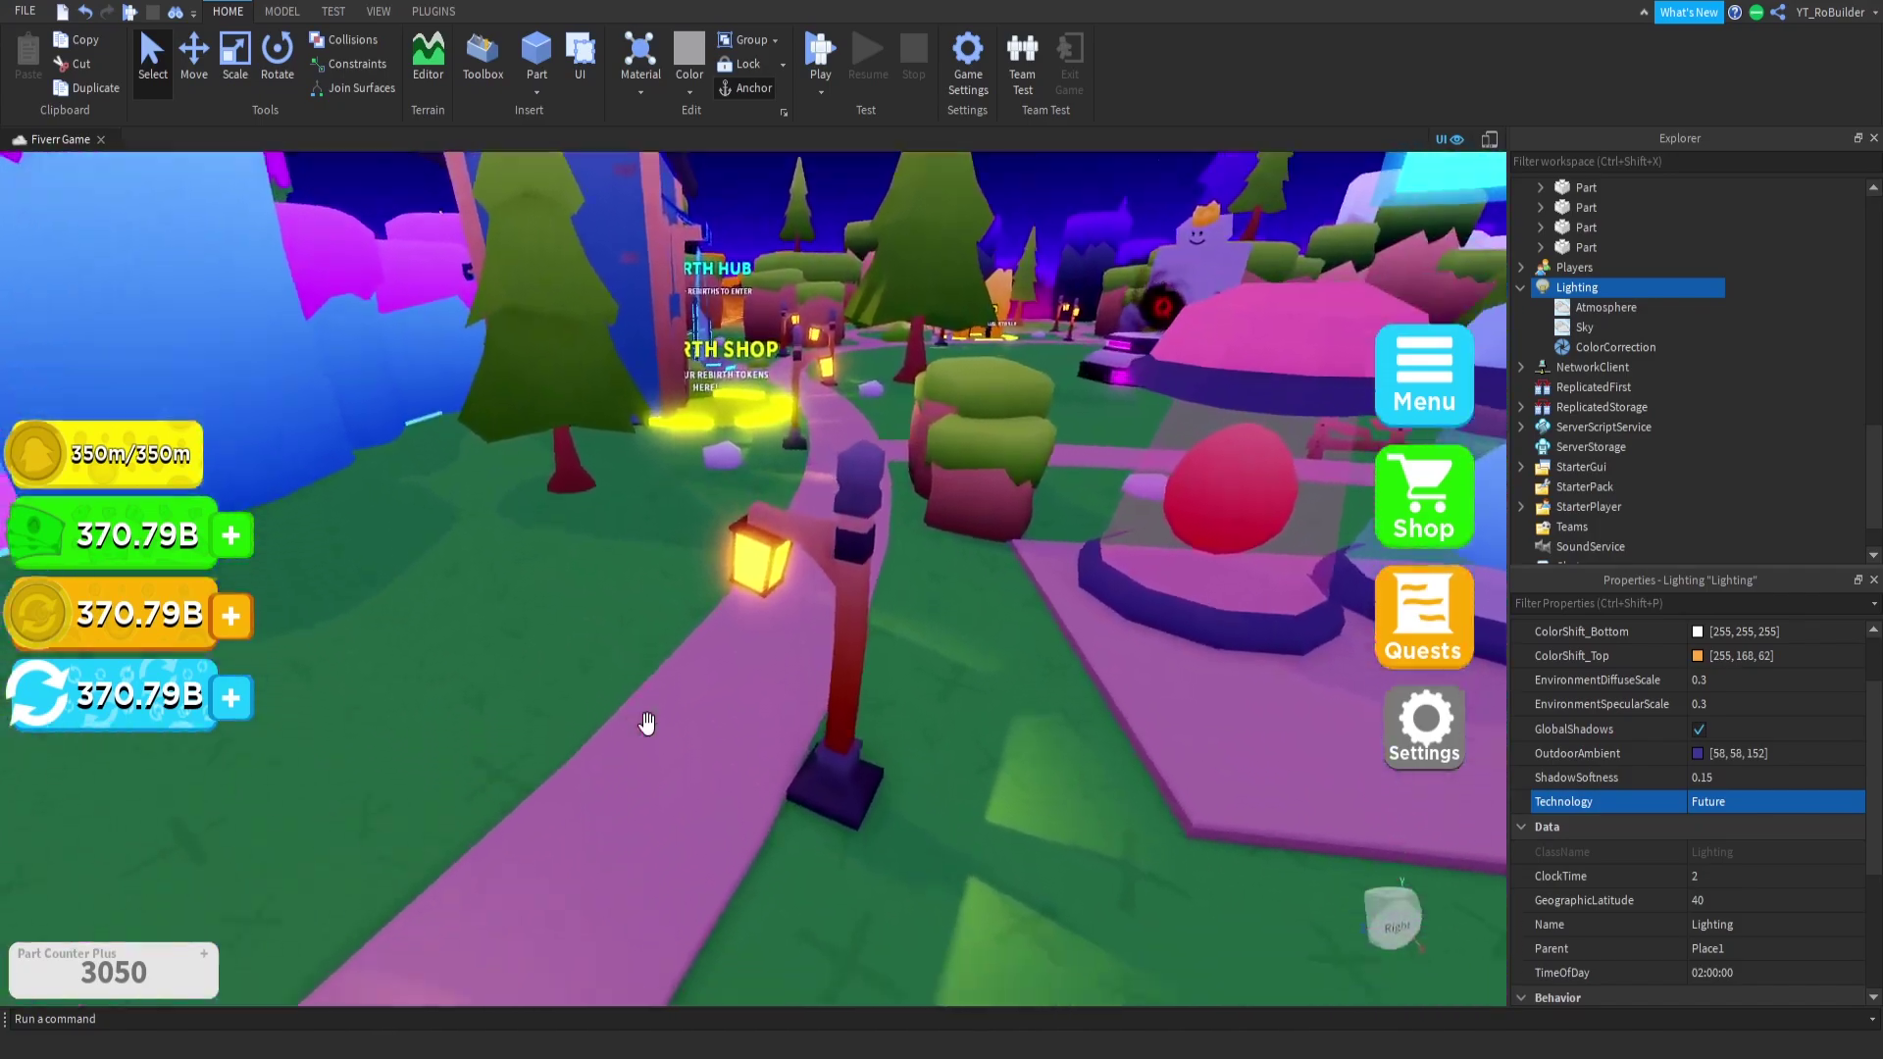
key("s")
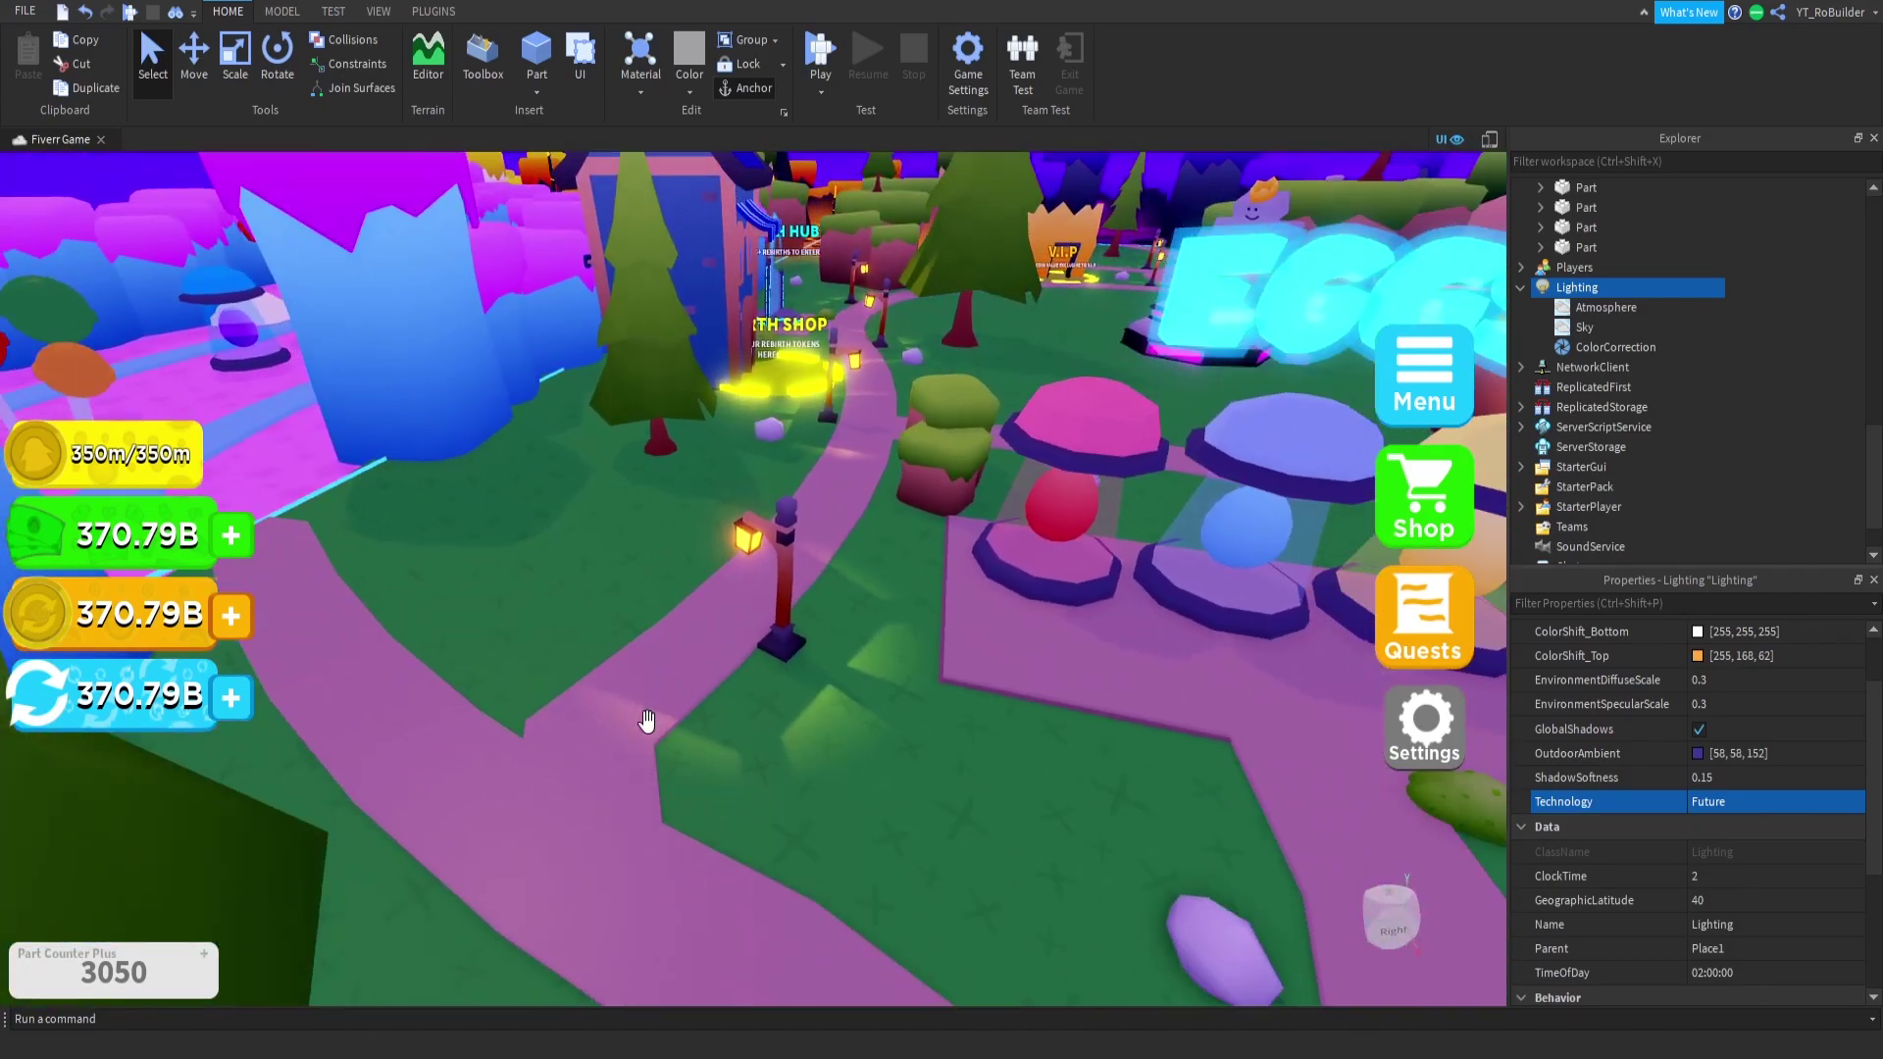
right_click_drag(646, 721, 647, 720)
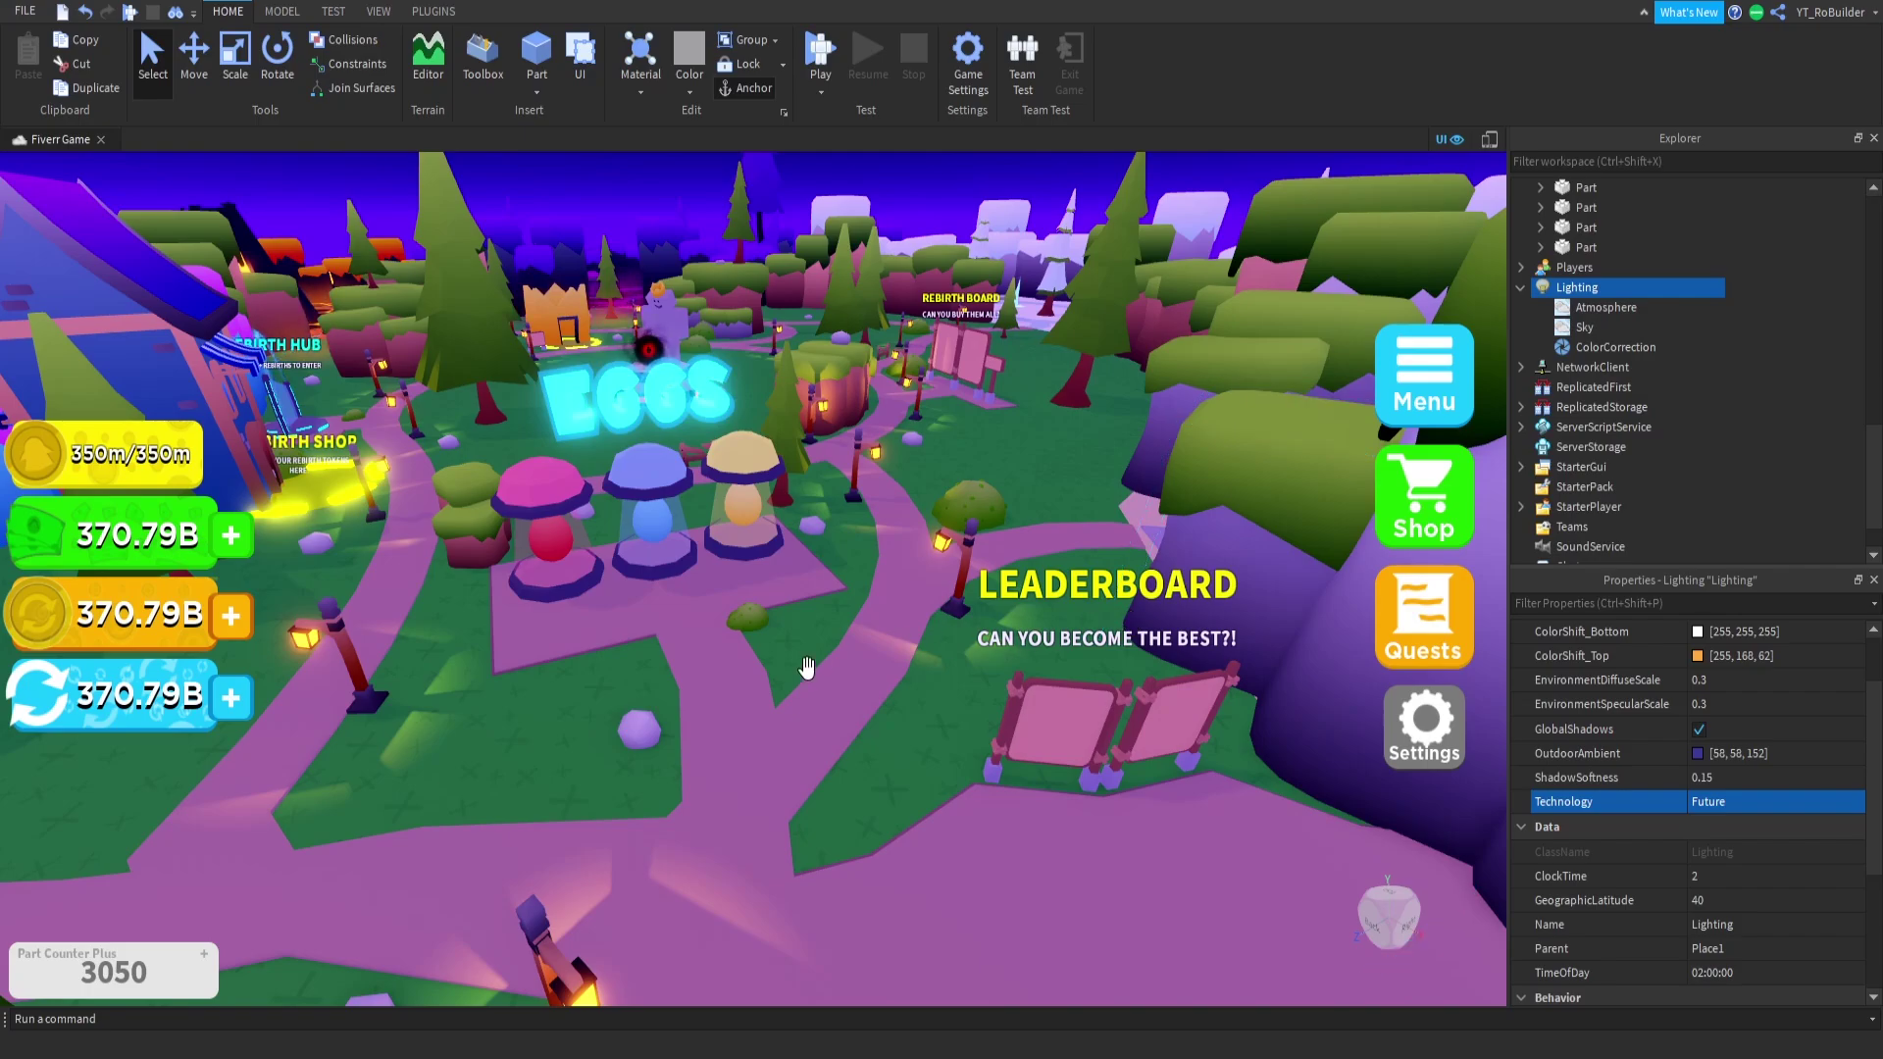
key("ctrl+z")
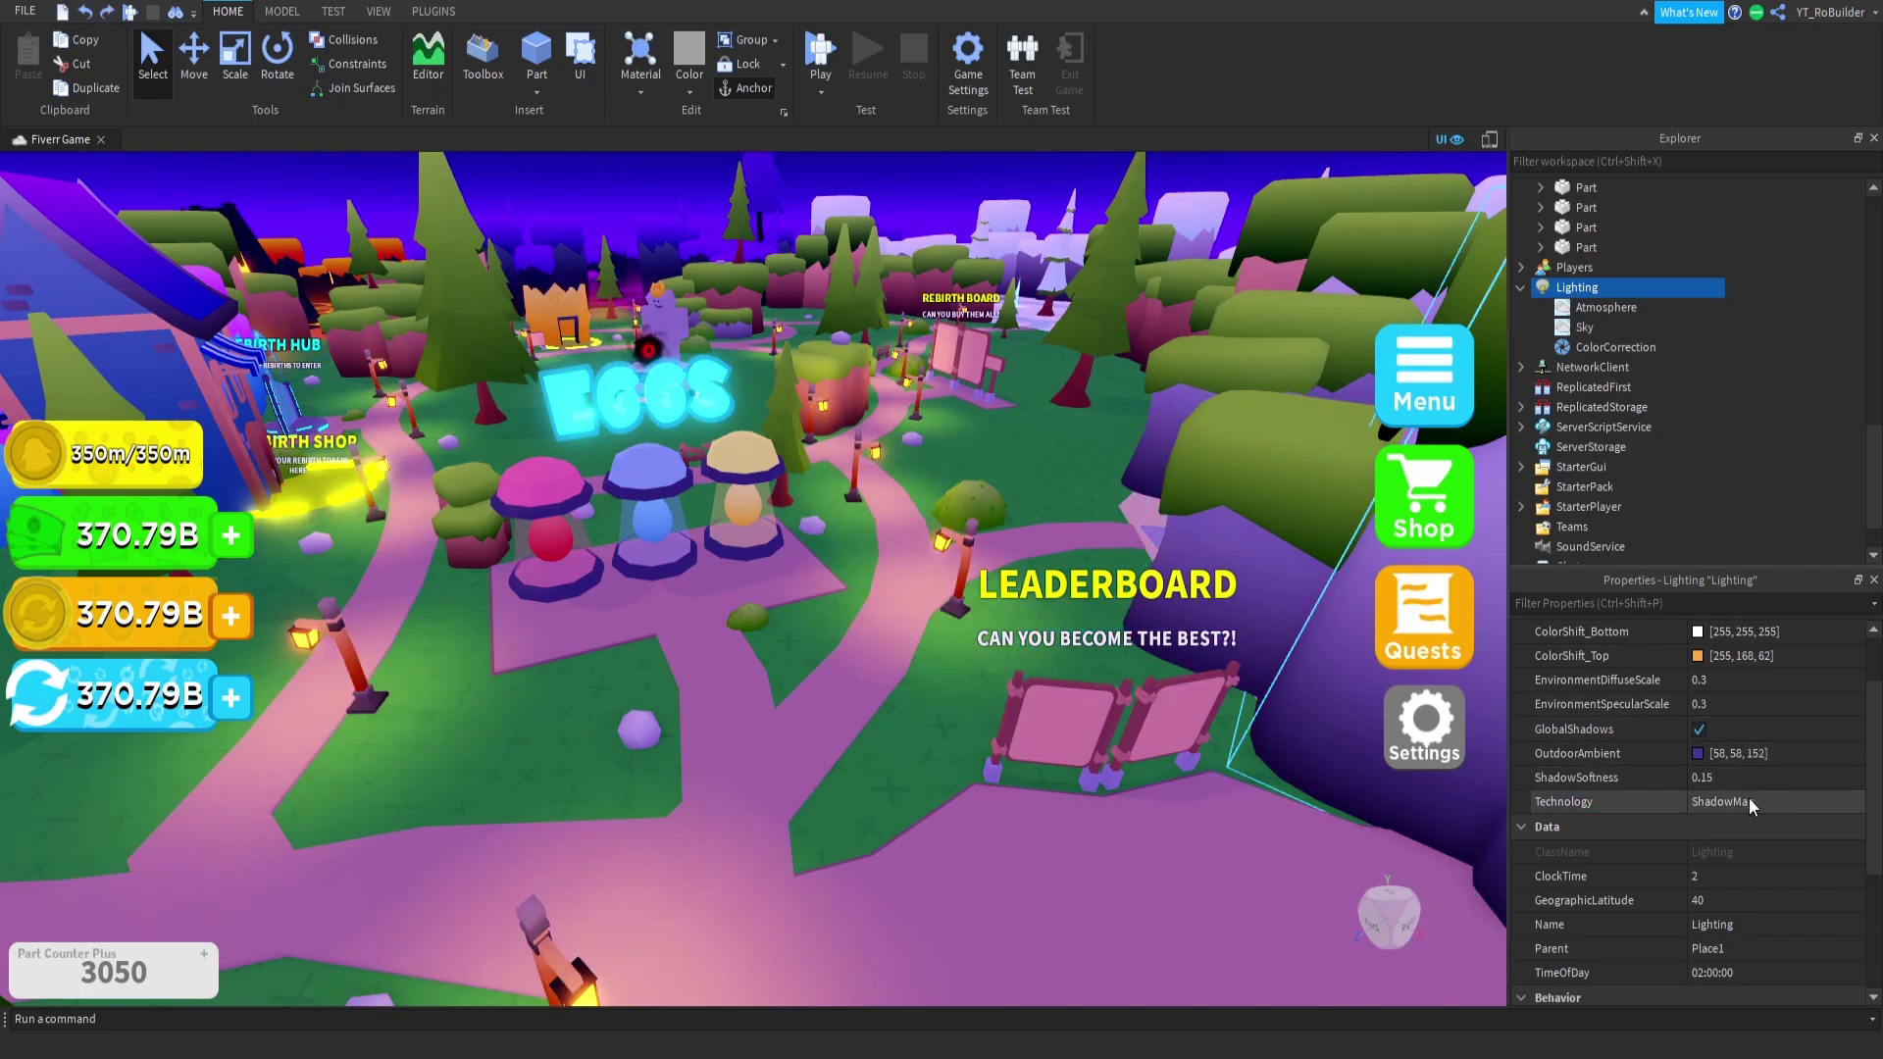
Step: Try the Compatibility and Voxel lighting technologies, return Technology to ShadowMap, and inspect the map
left_click(1750, 797)
left_click(1740, 806)
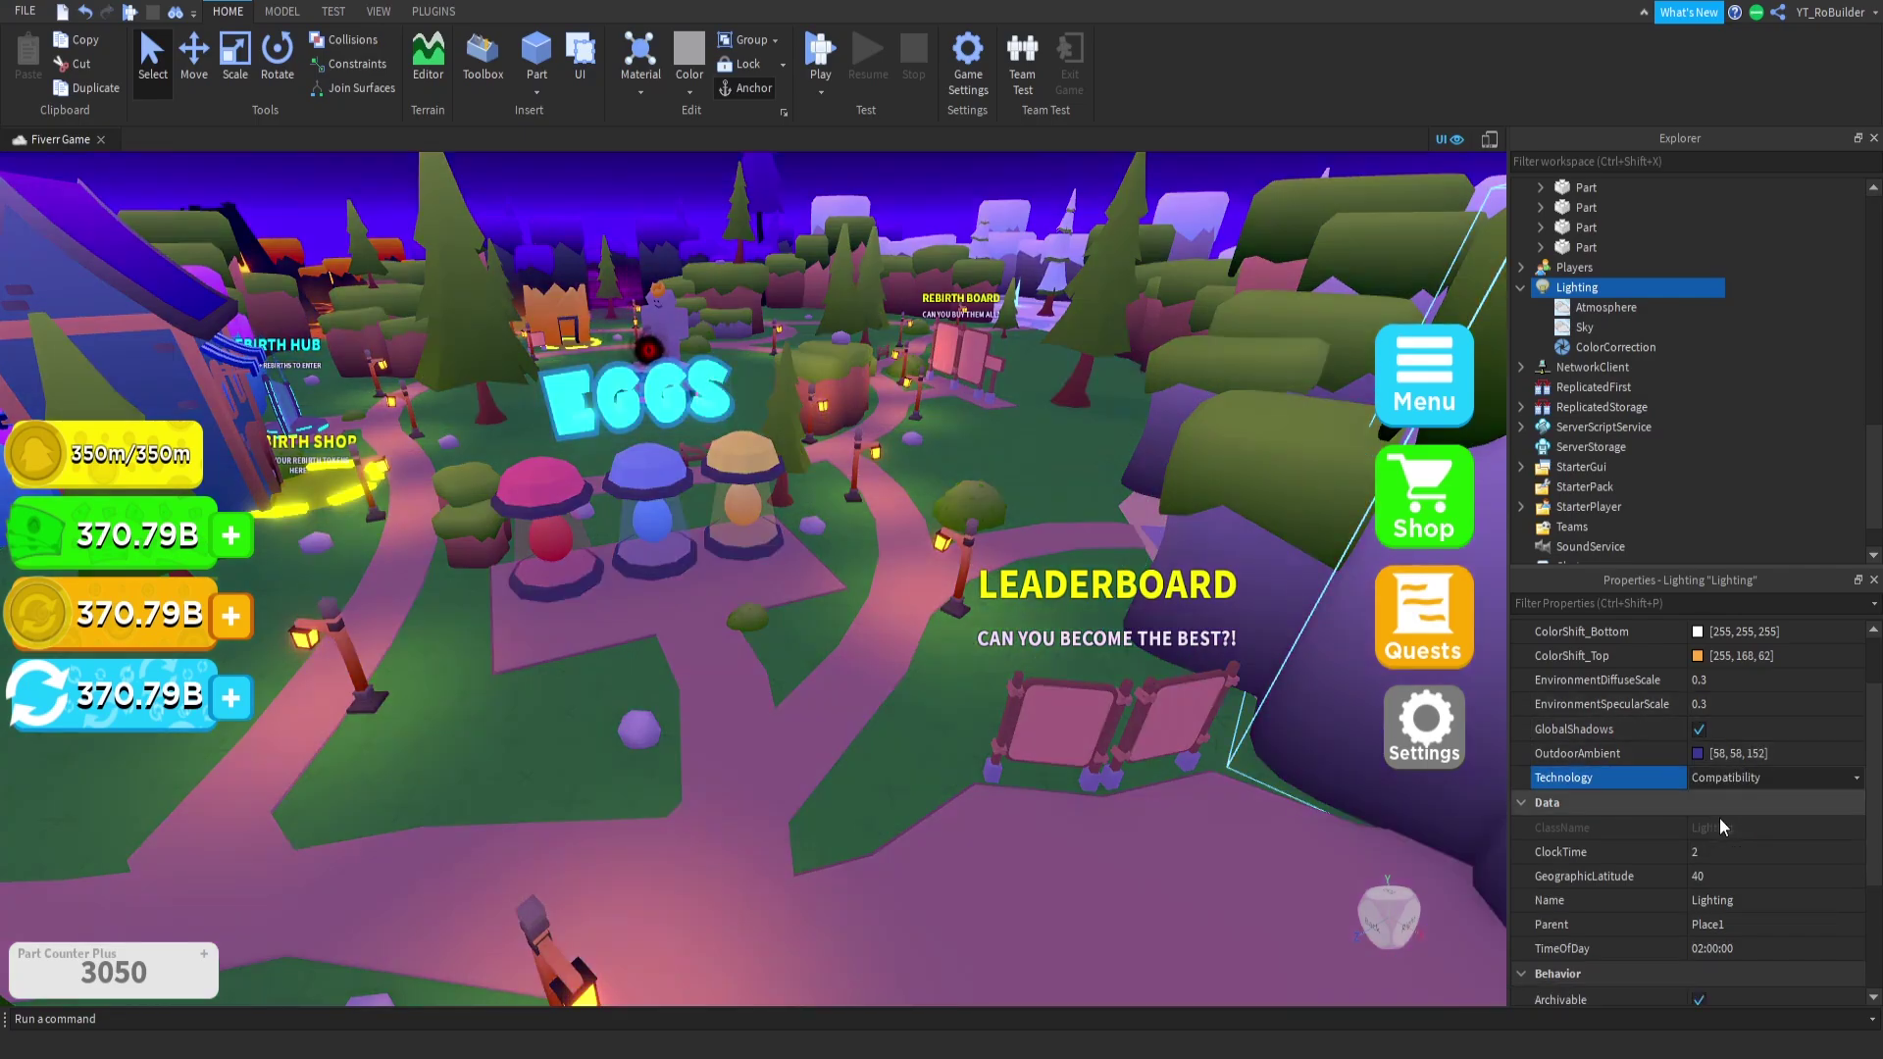
left_click(1720, 816)
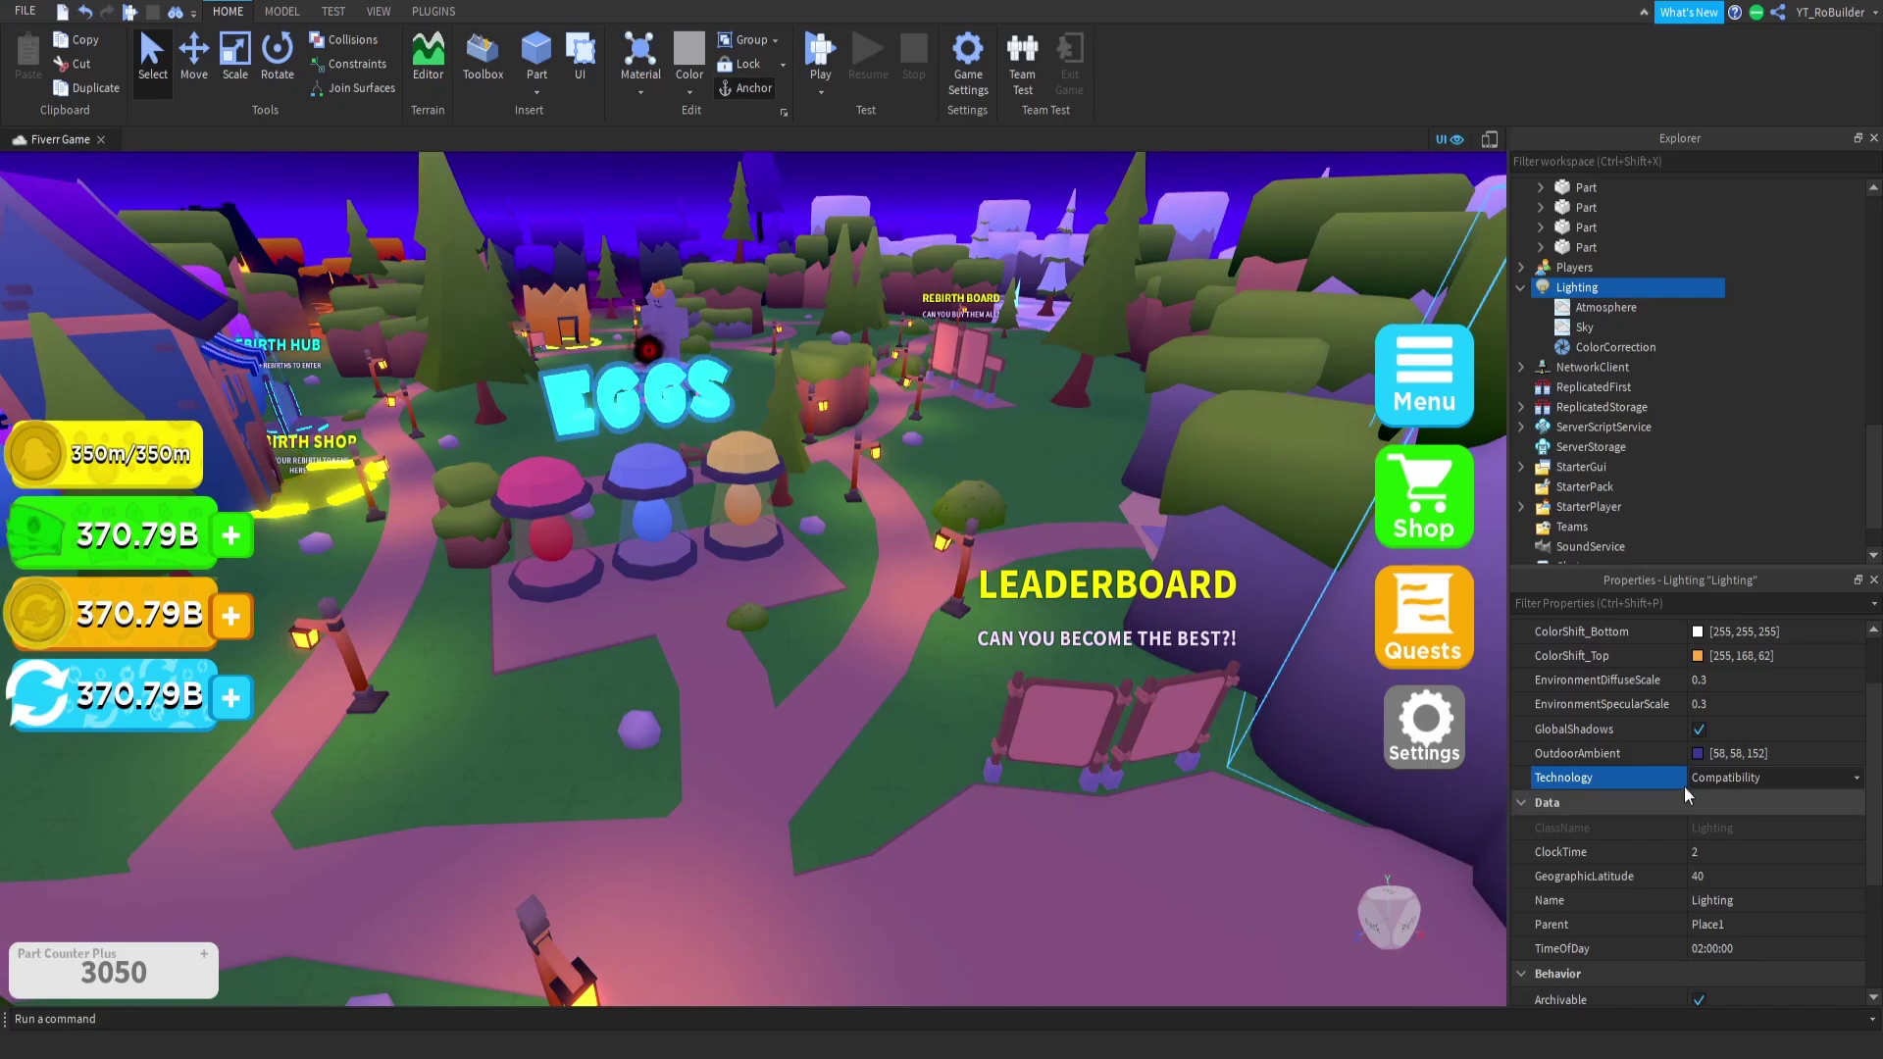
left_click(1724, 842)
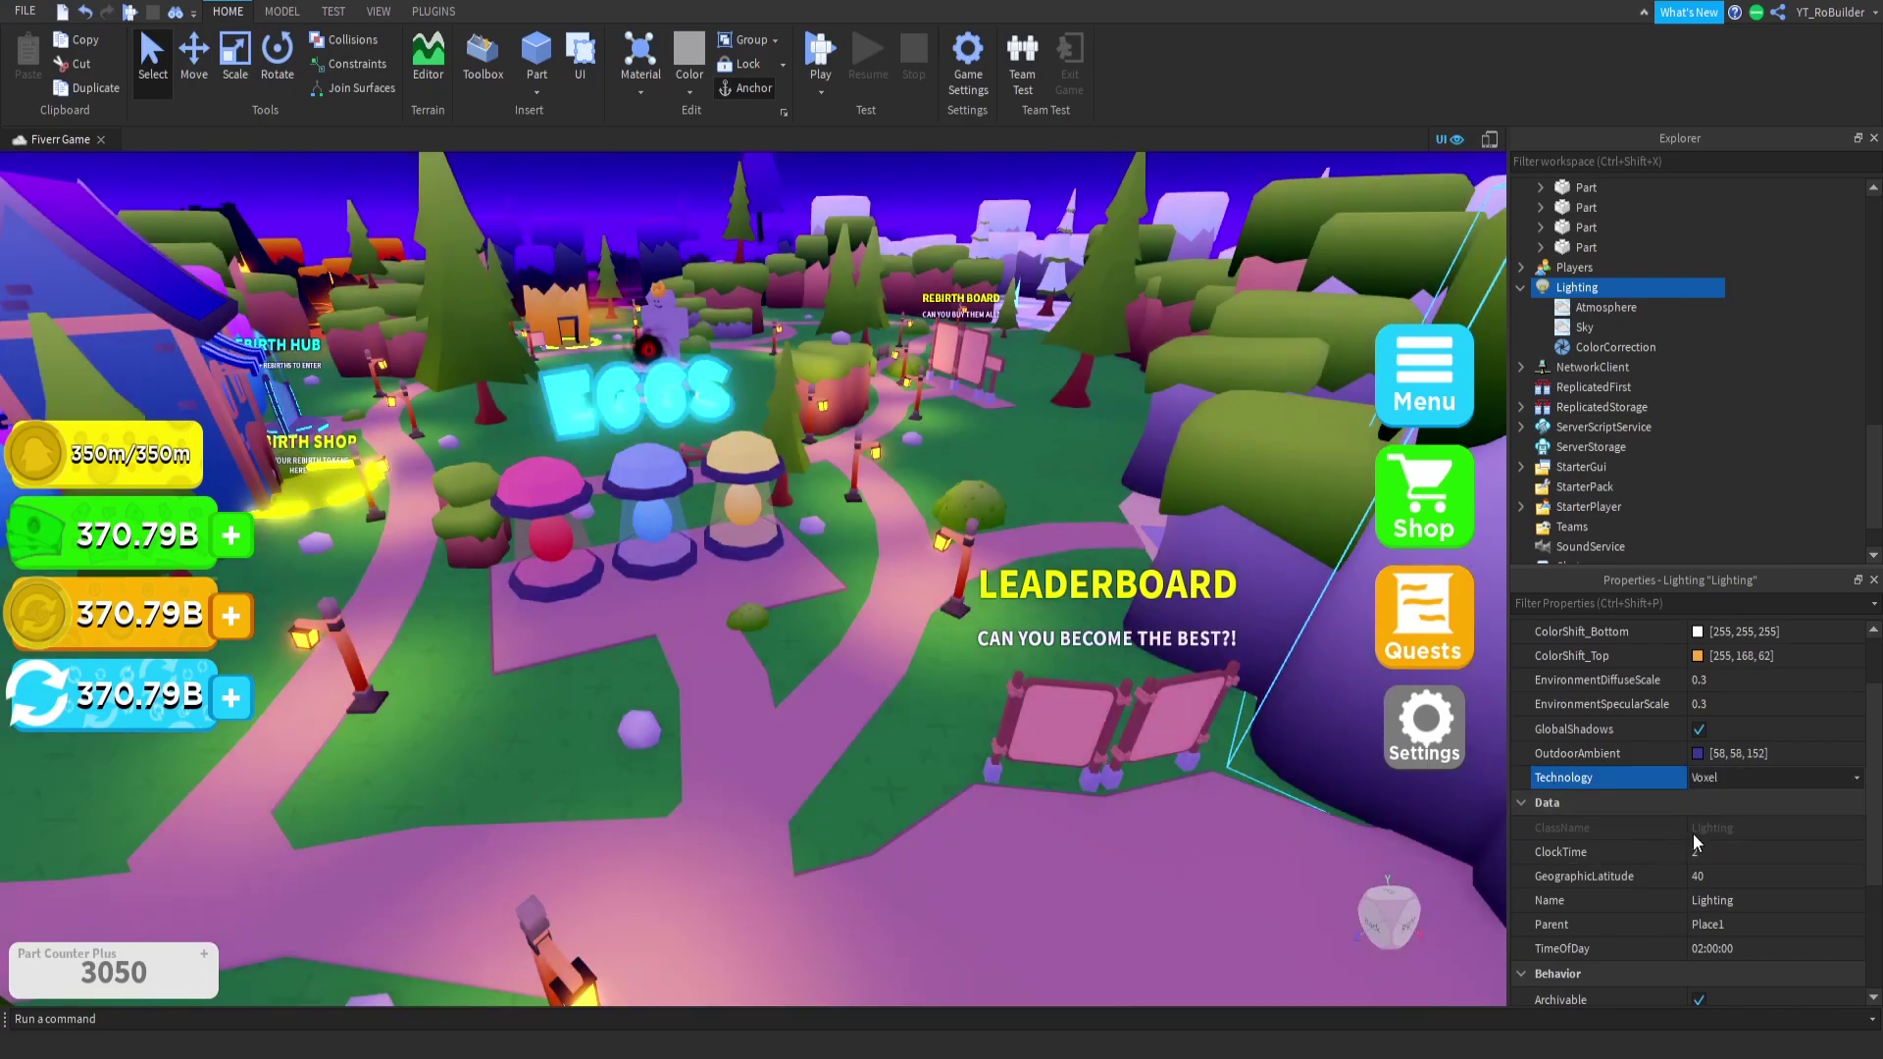
left_click(1739, 781)
left_click(1742, 828)
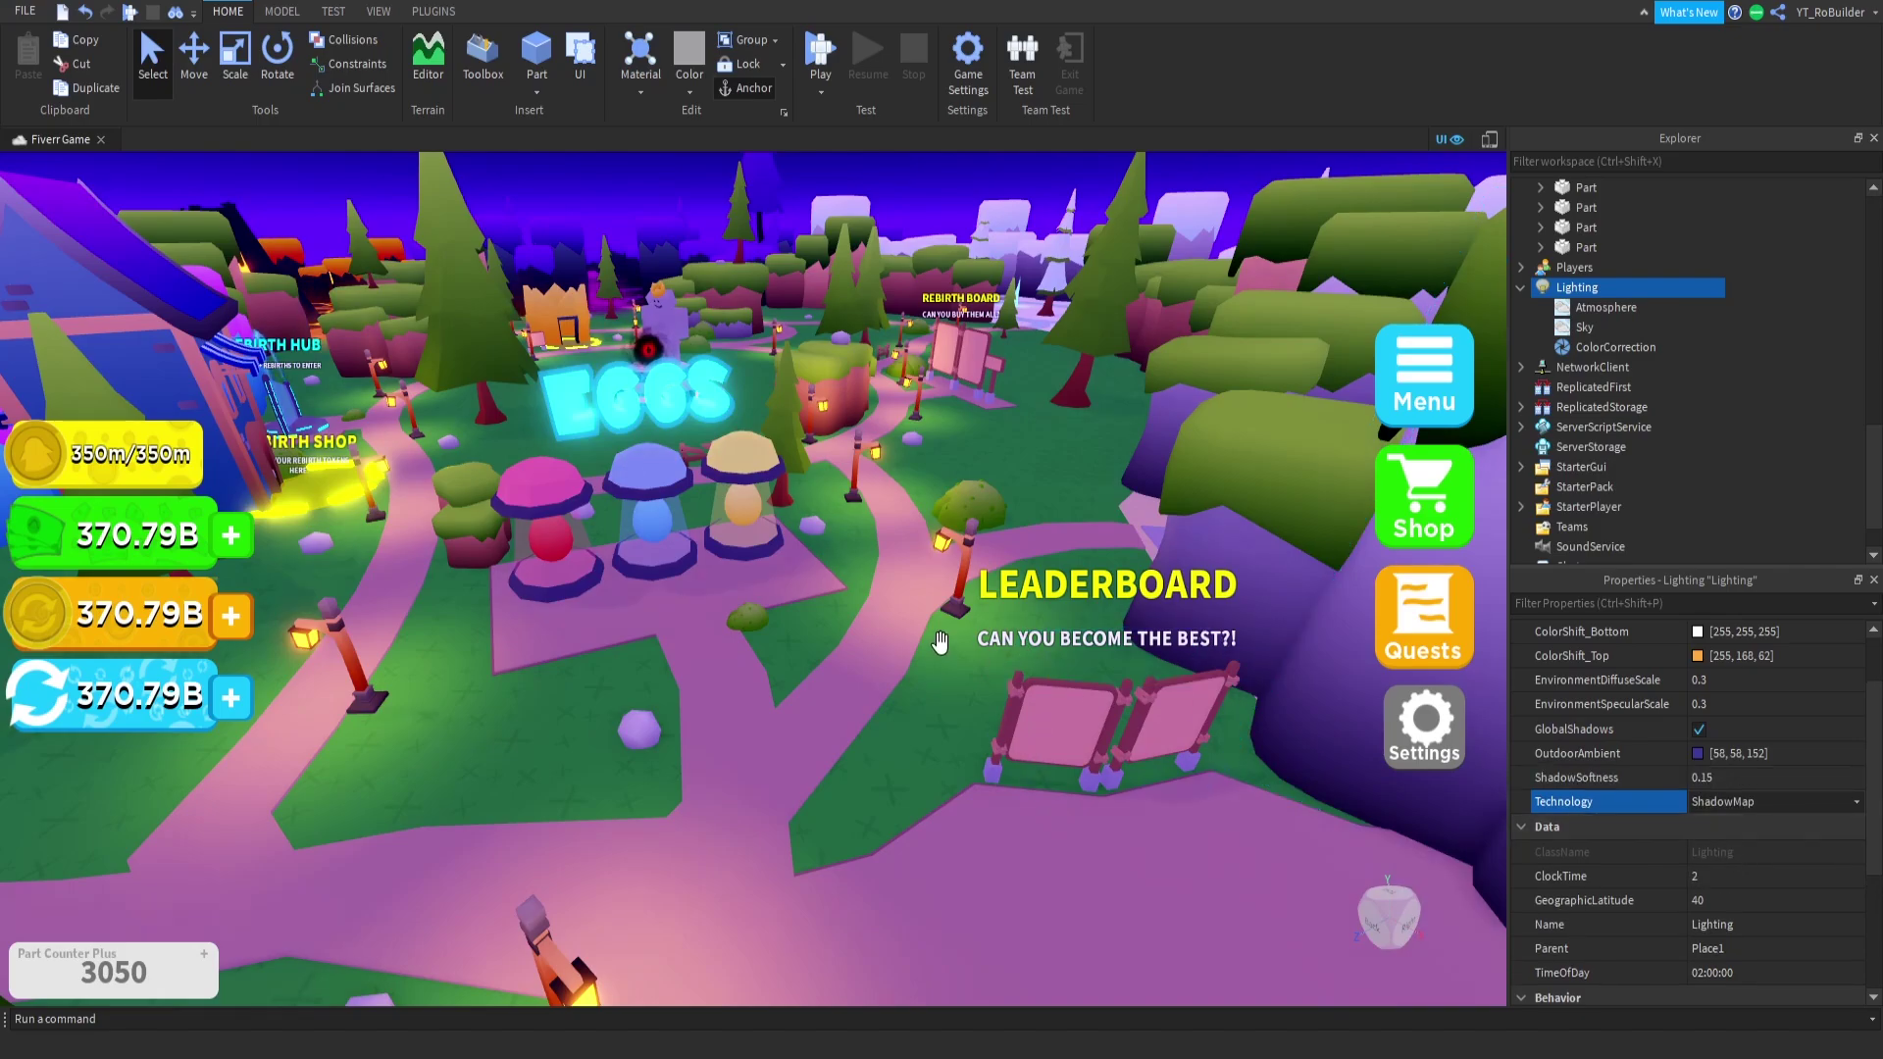
right_click_drag(940, 643, 937, 643)
key("w")
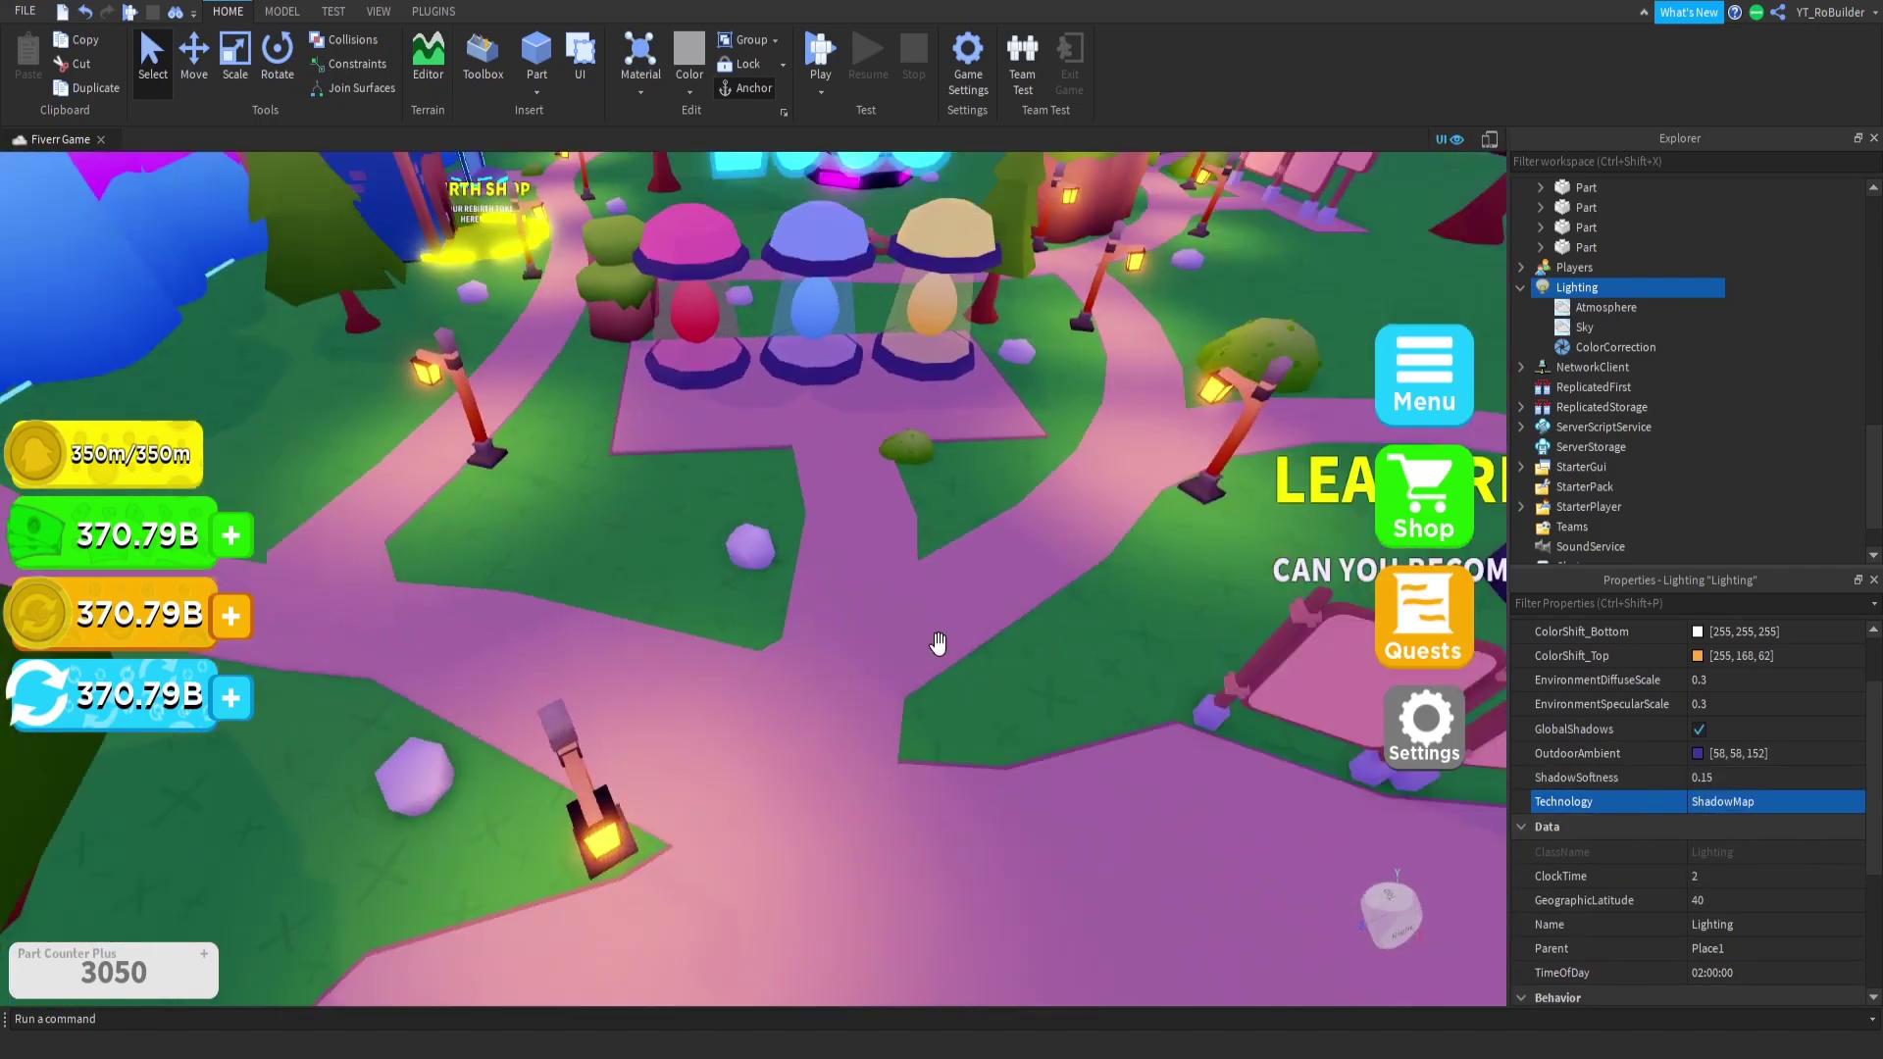
key("s")
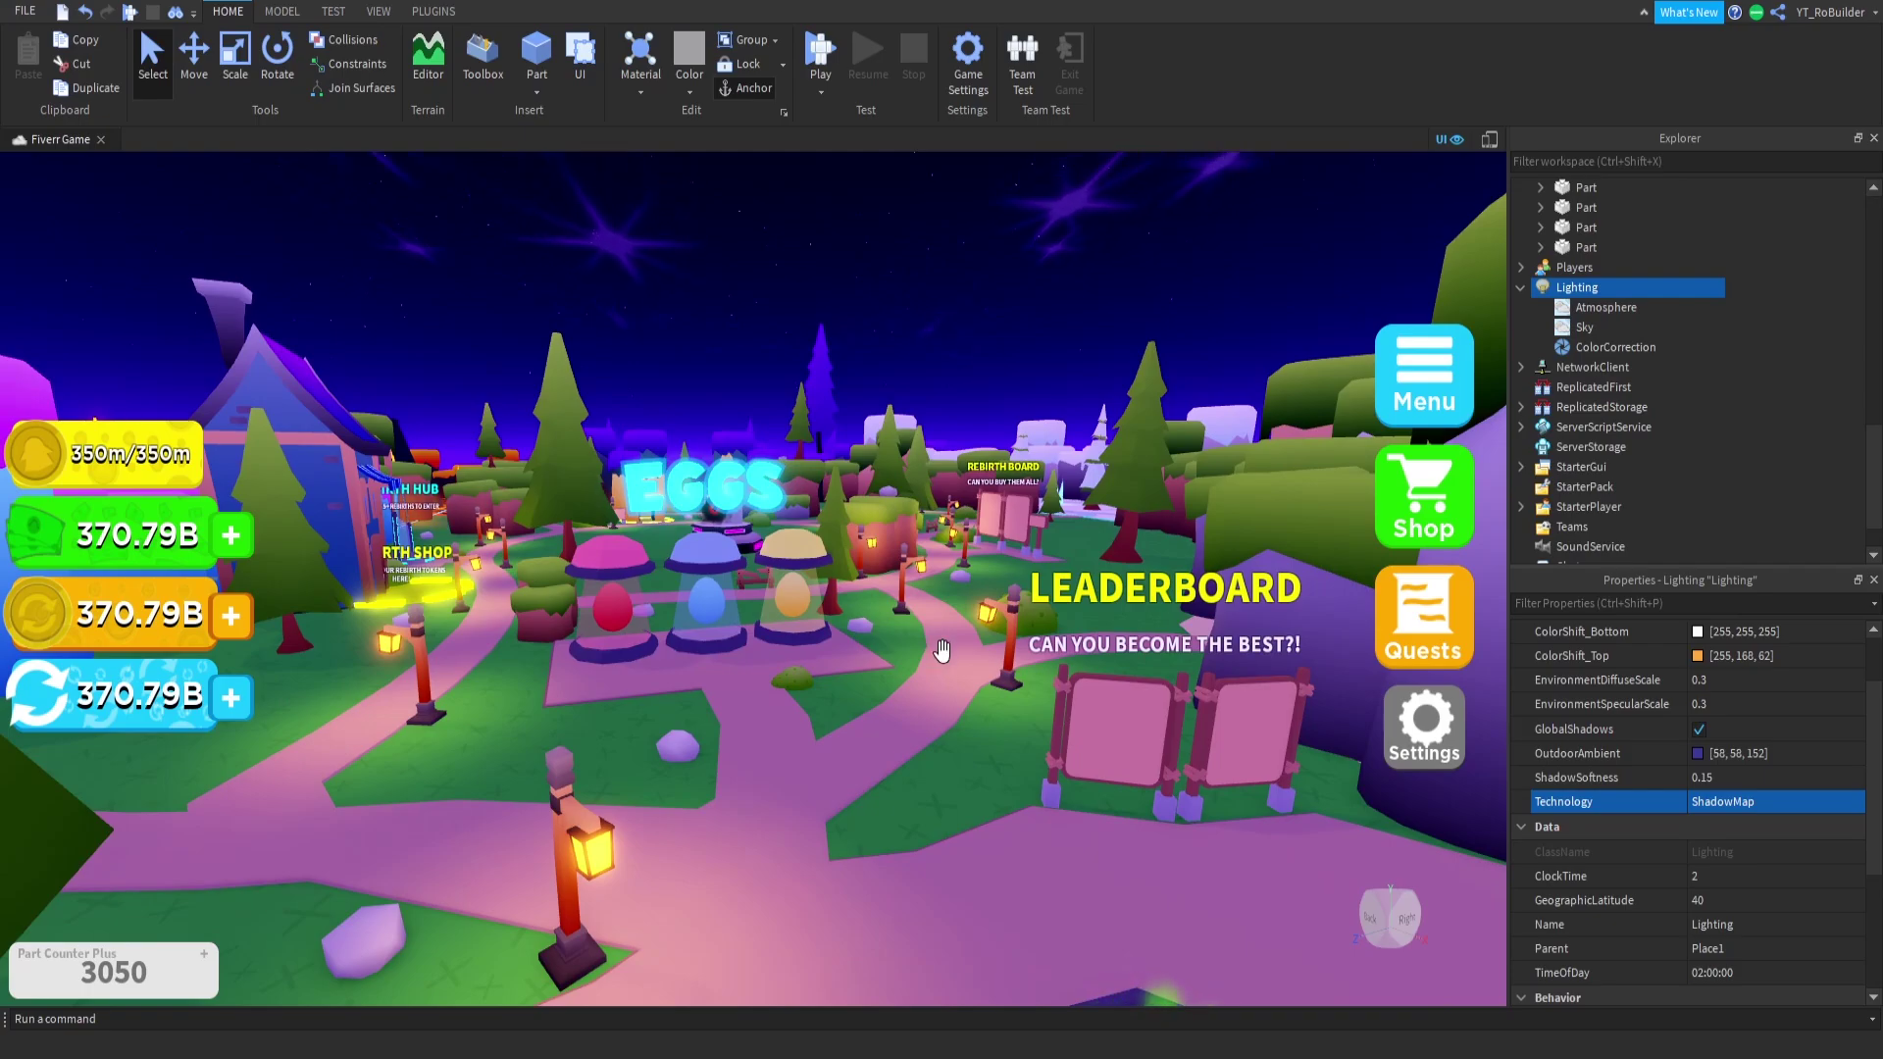
Step: Try a ClockTime of 0 on the Lighting service and set it back to 2
scroll(1609, 798, "down", 3)
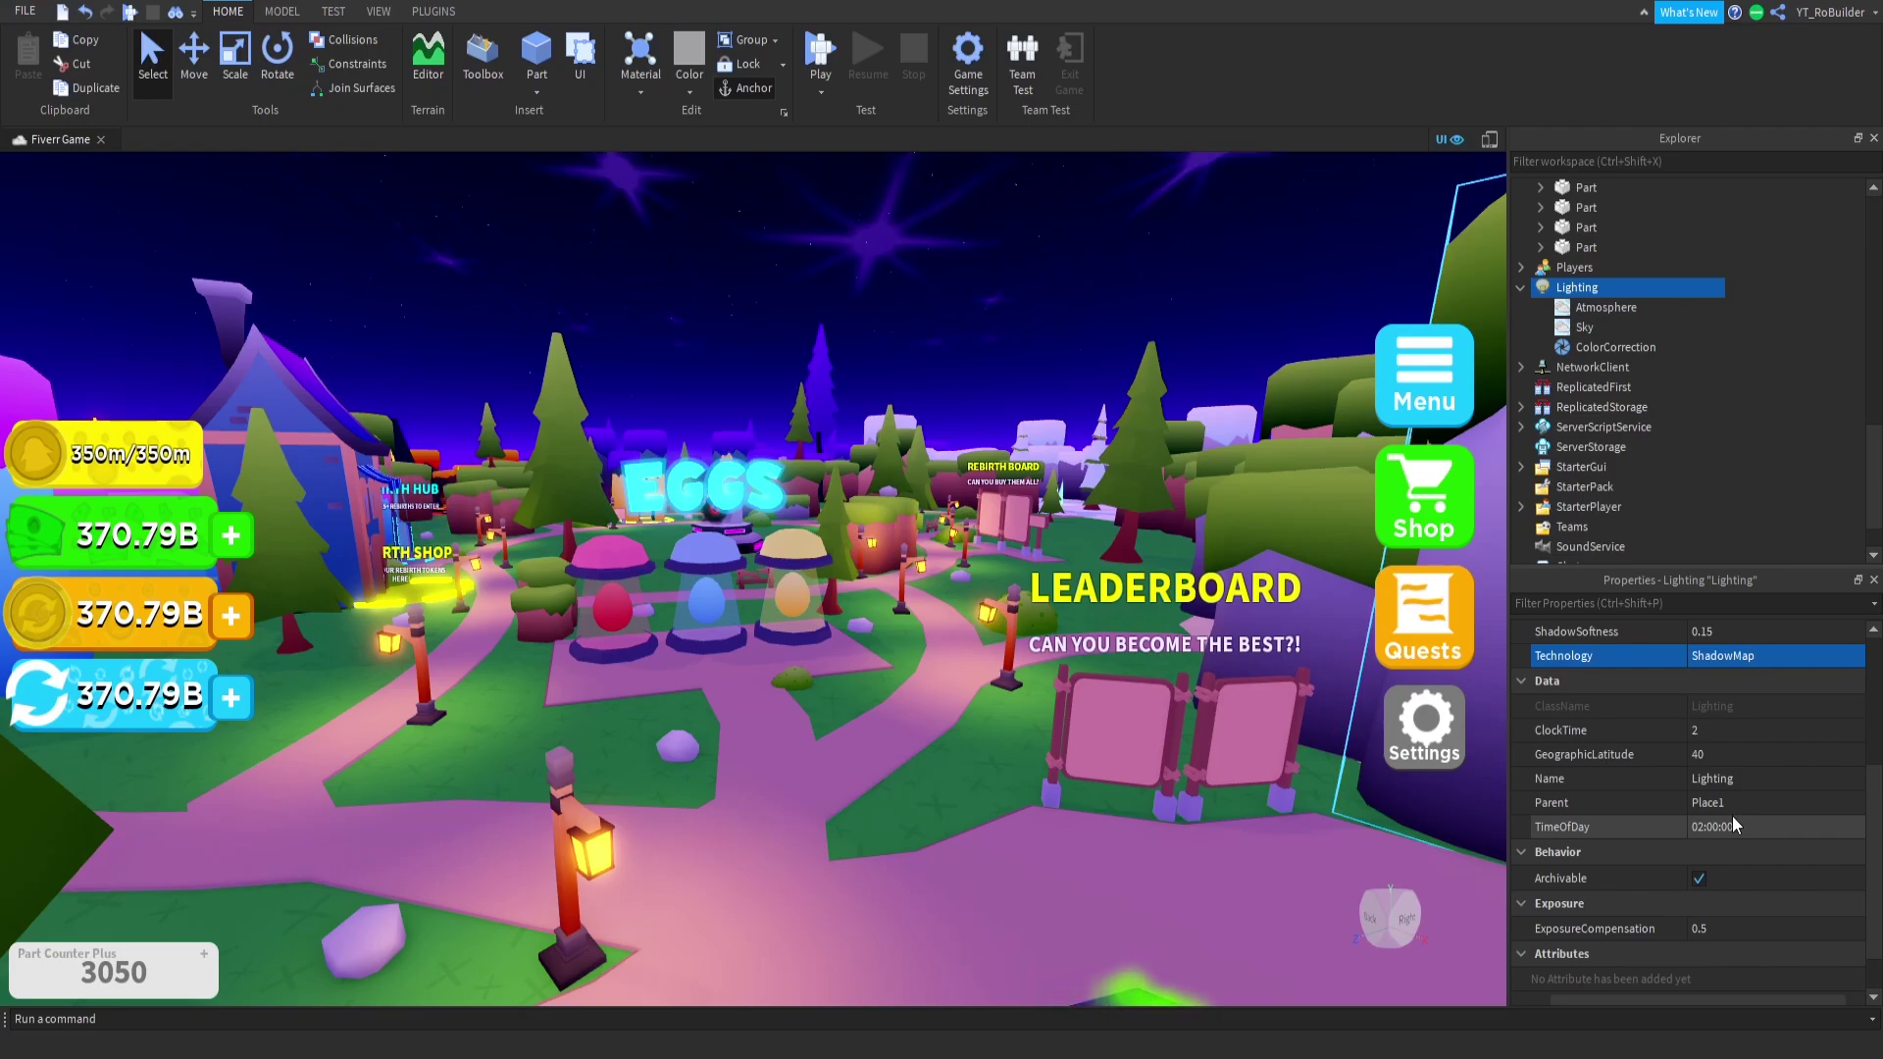
left_click(1728, 728)
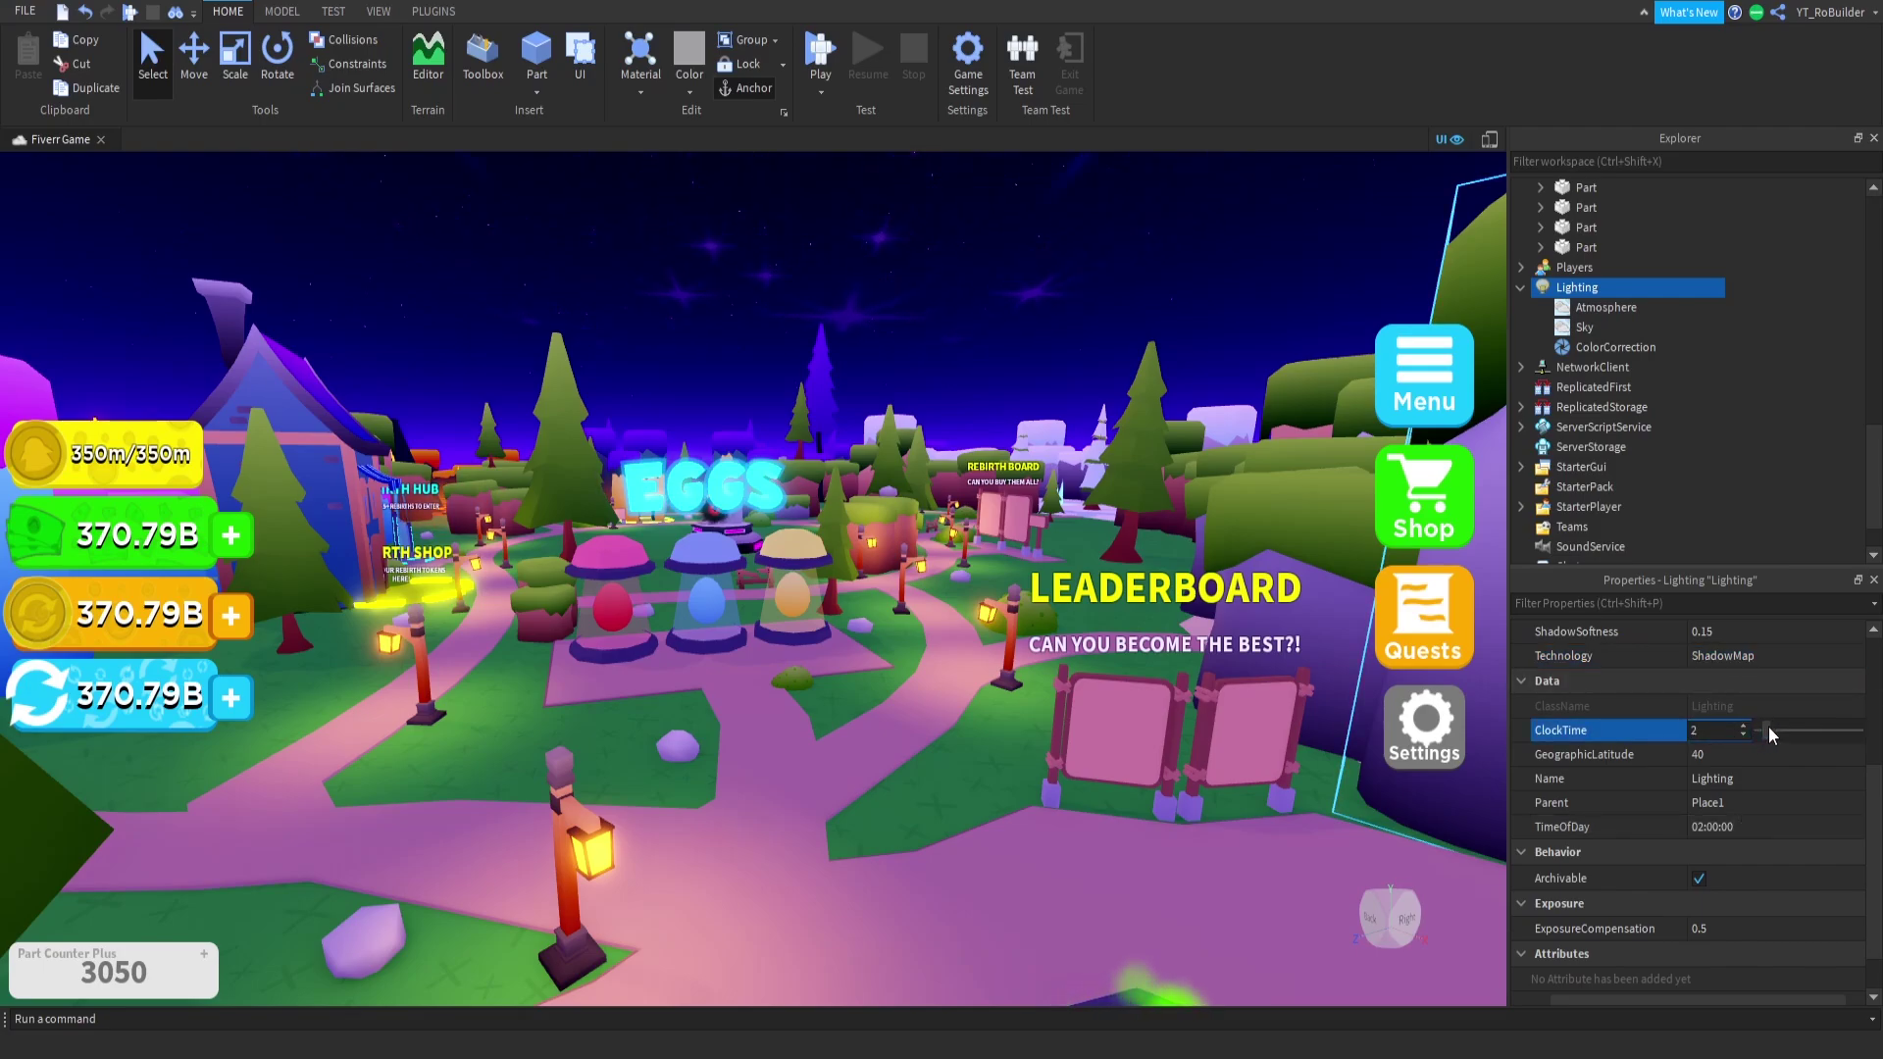
mouse_move(1768, 725)
left_mouse_down()
mouse_move(1854, 727)
mouse_move(1757, 732)
left_mouse_up()
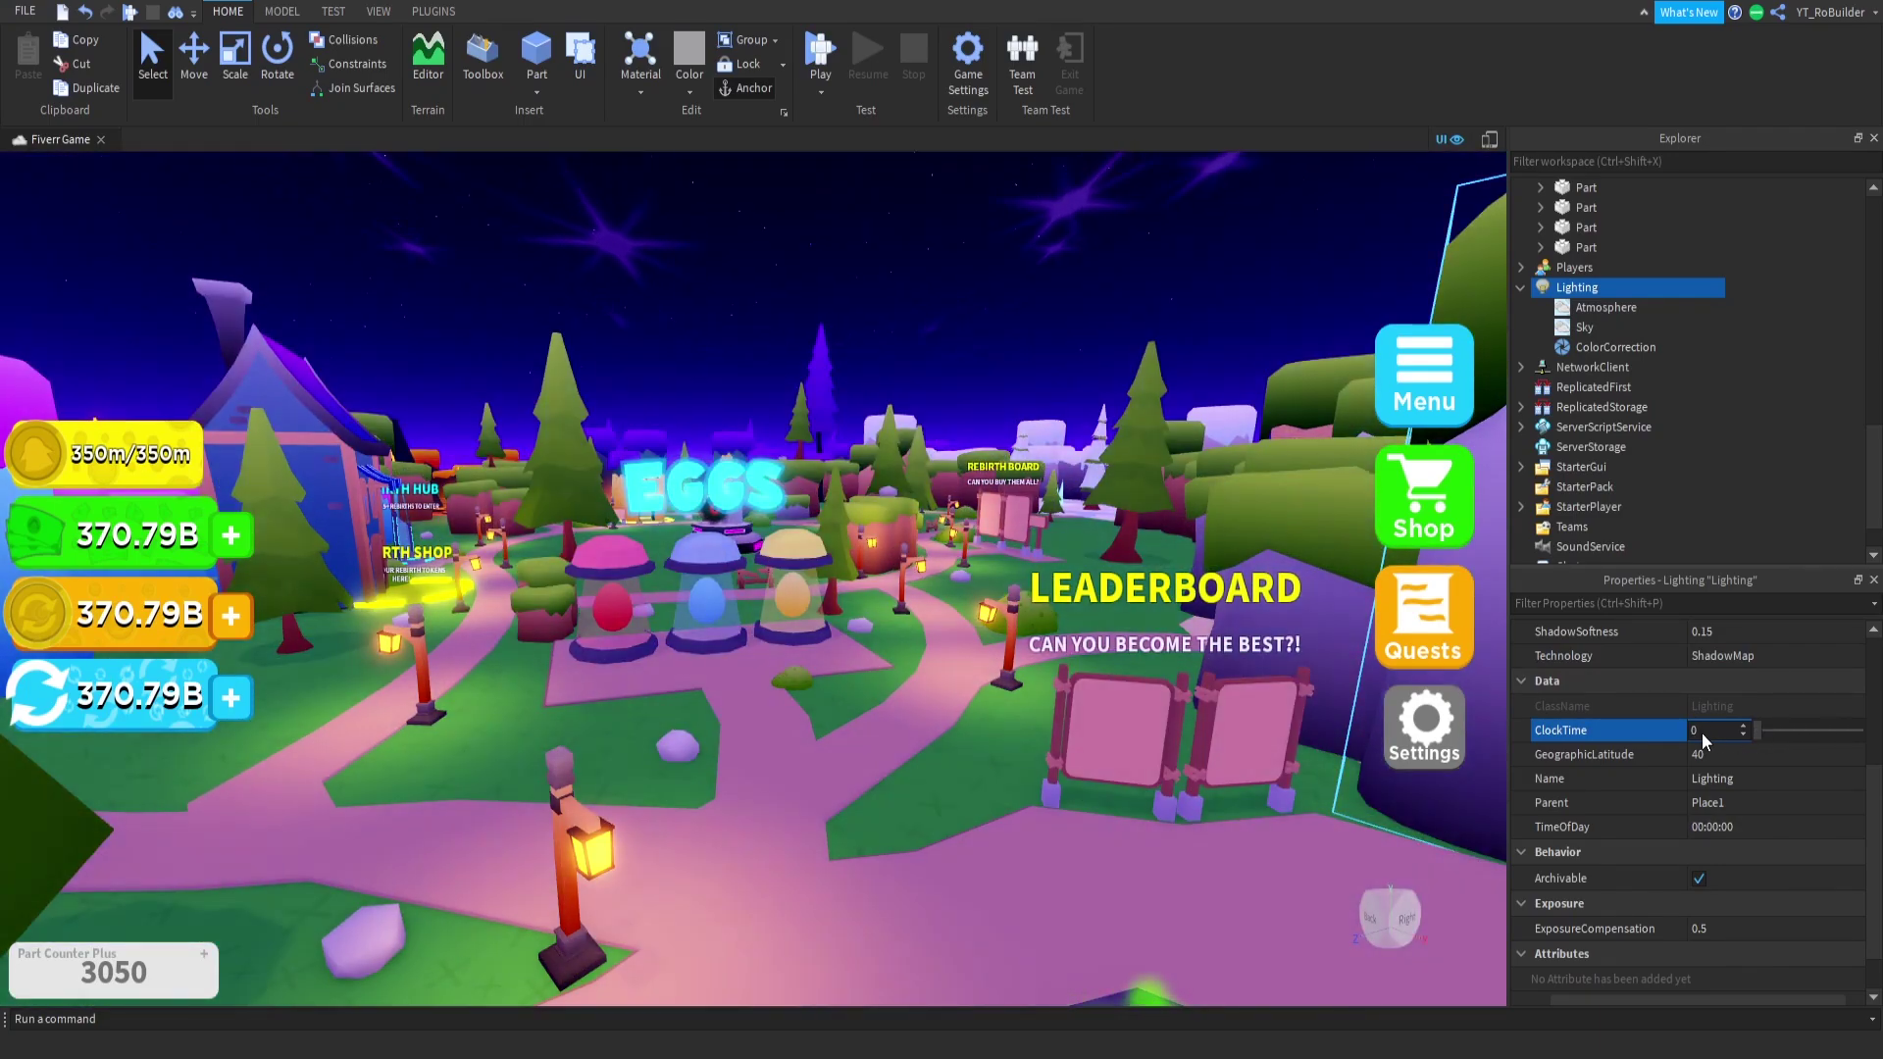
left_click(1712, 730)
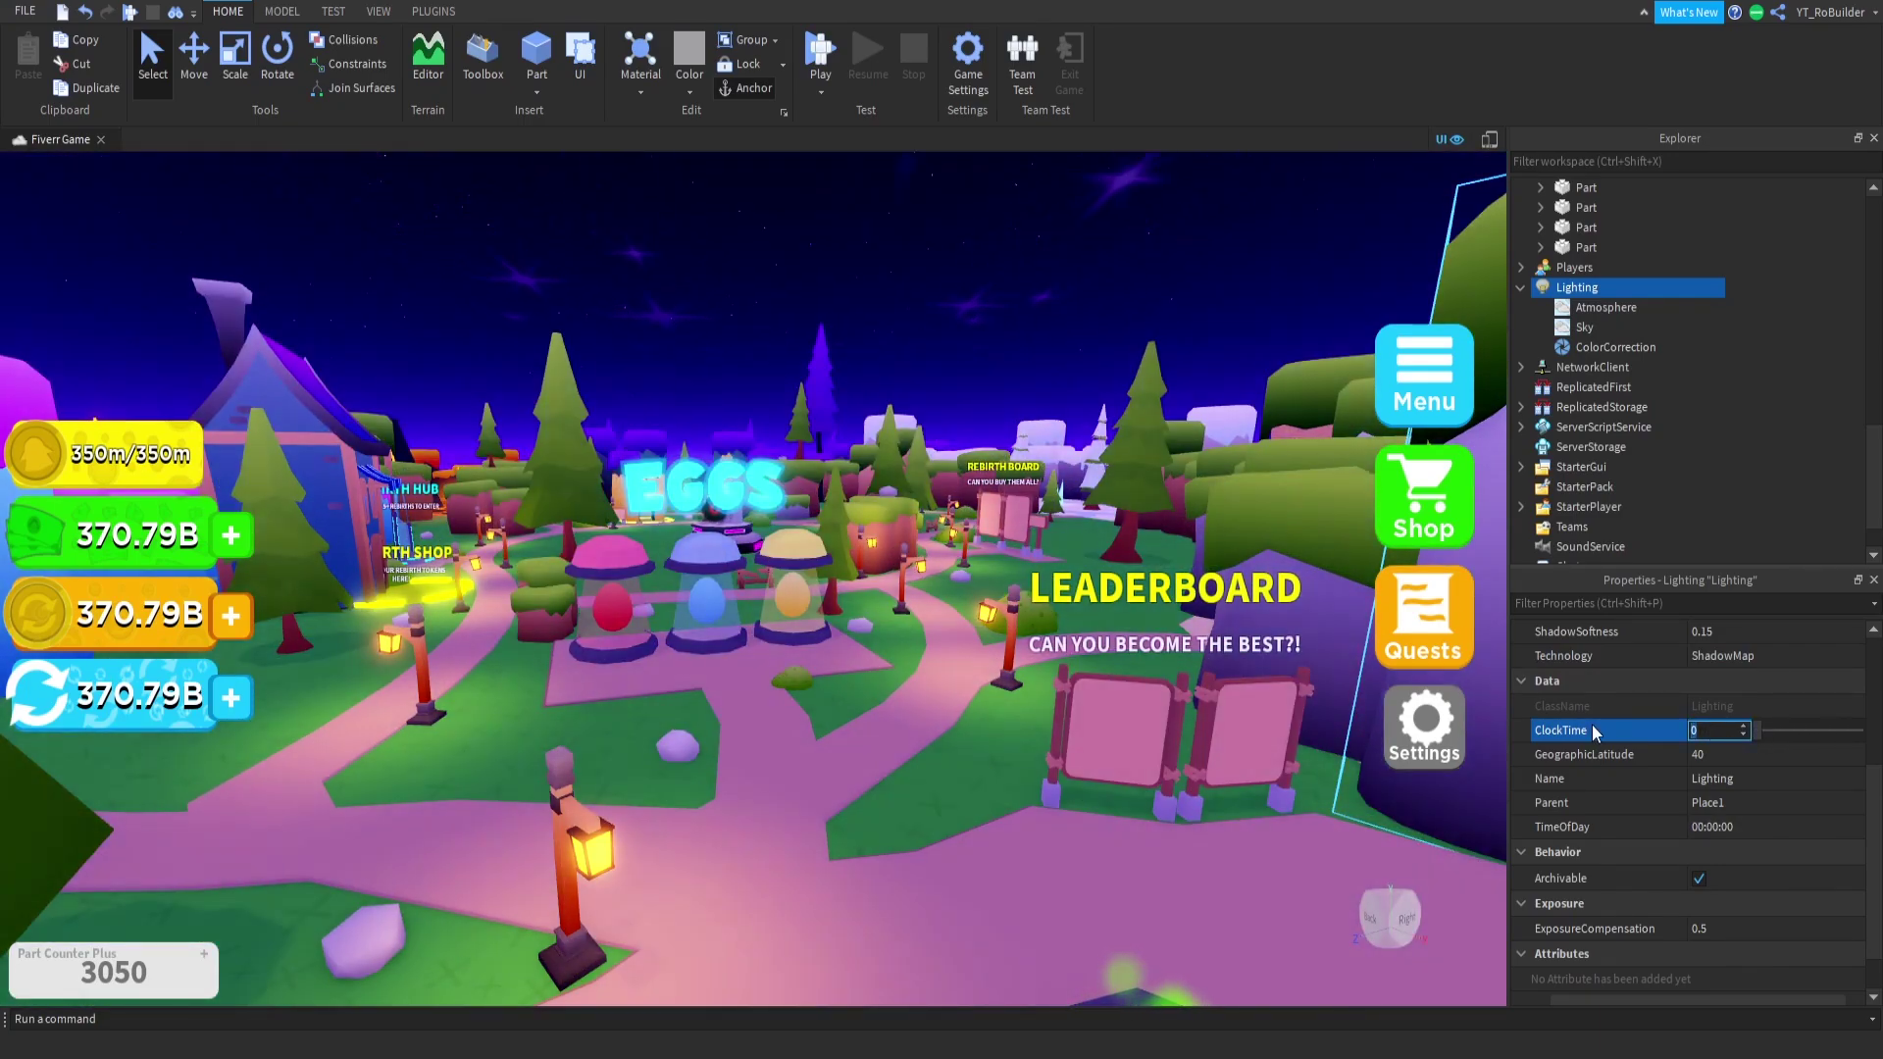
type("2")
key("Return")
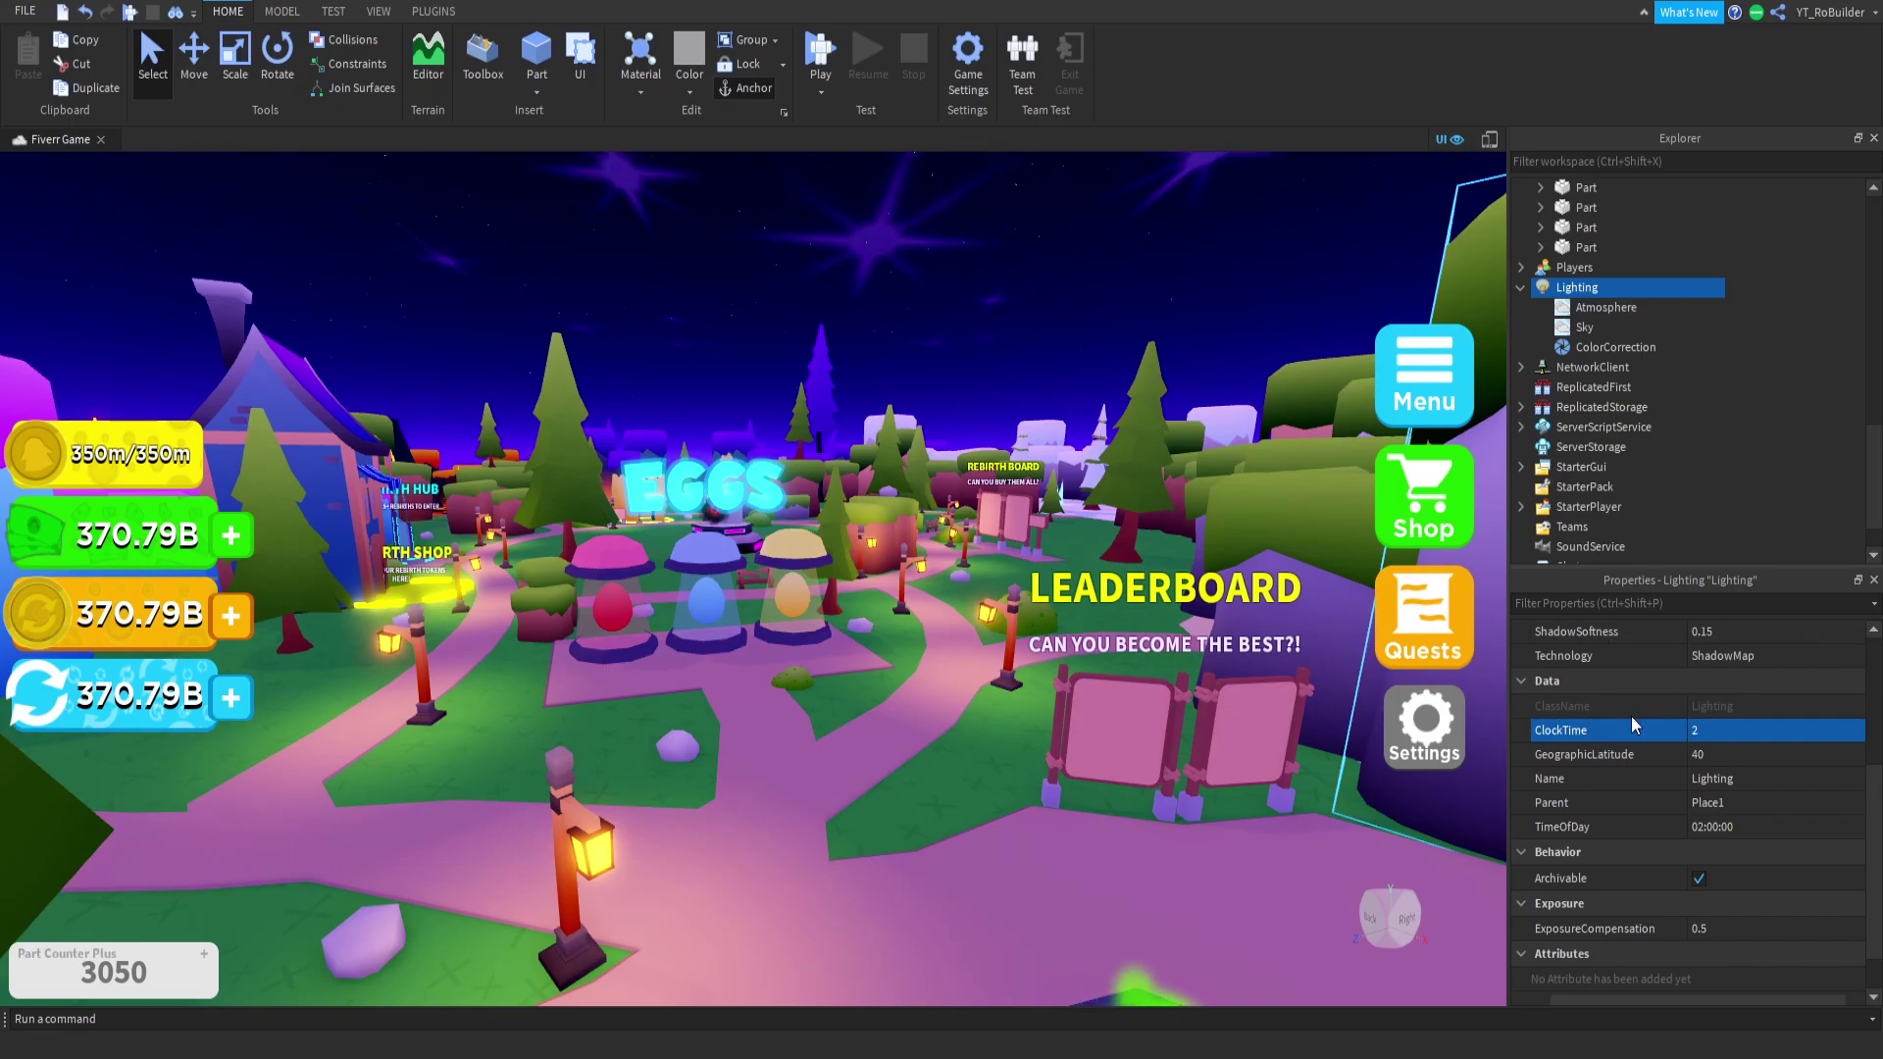
Step: Try a GeographicLatitude of 195 on the Lighting service and inspect the effect in the sky
left_click(1720, 753)
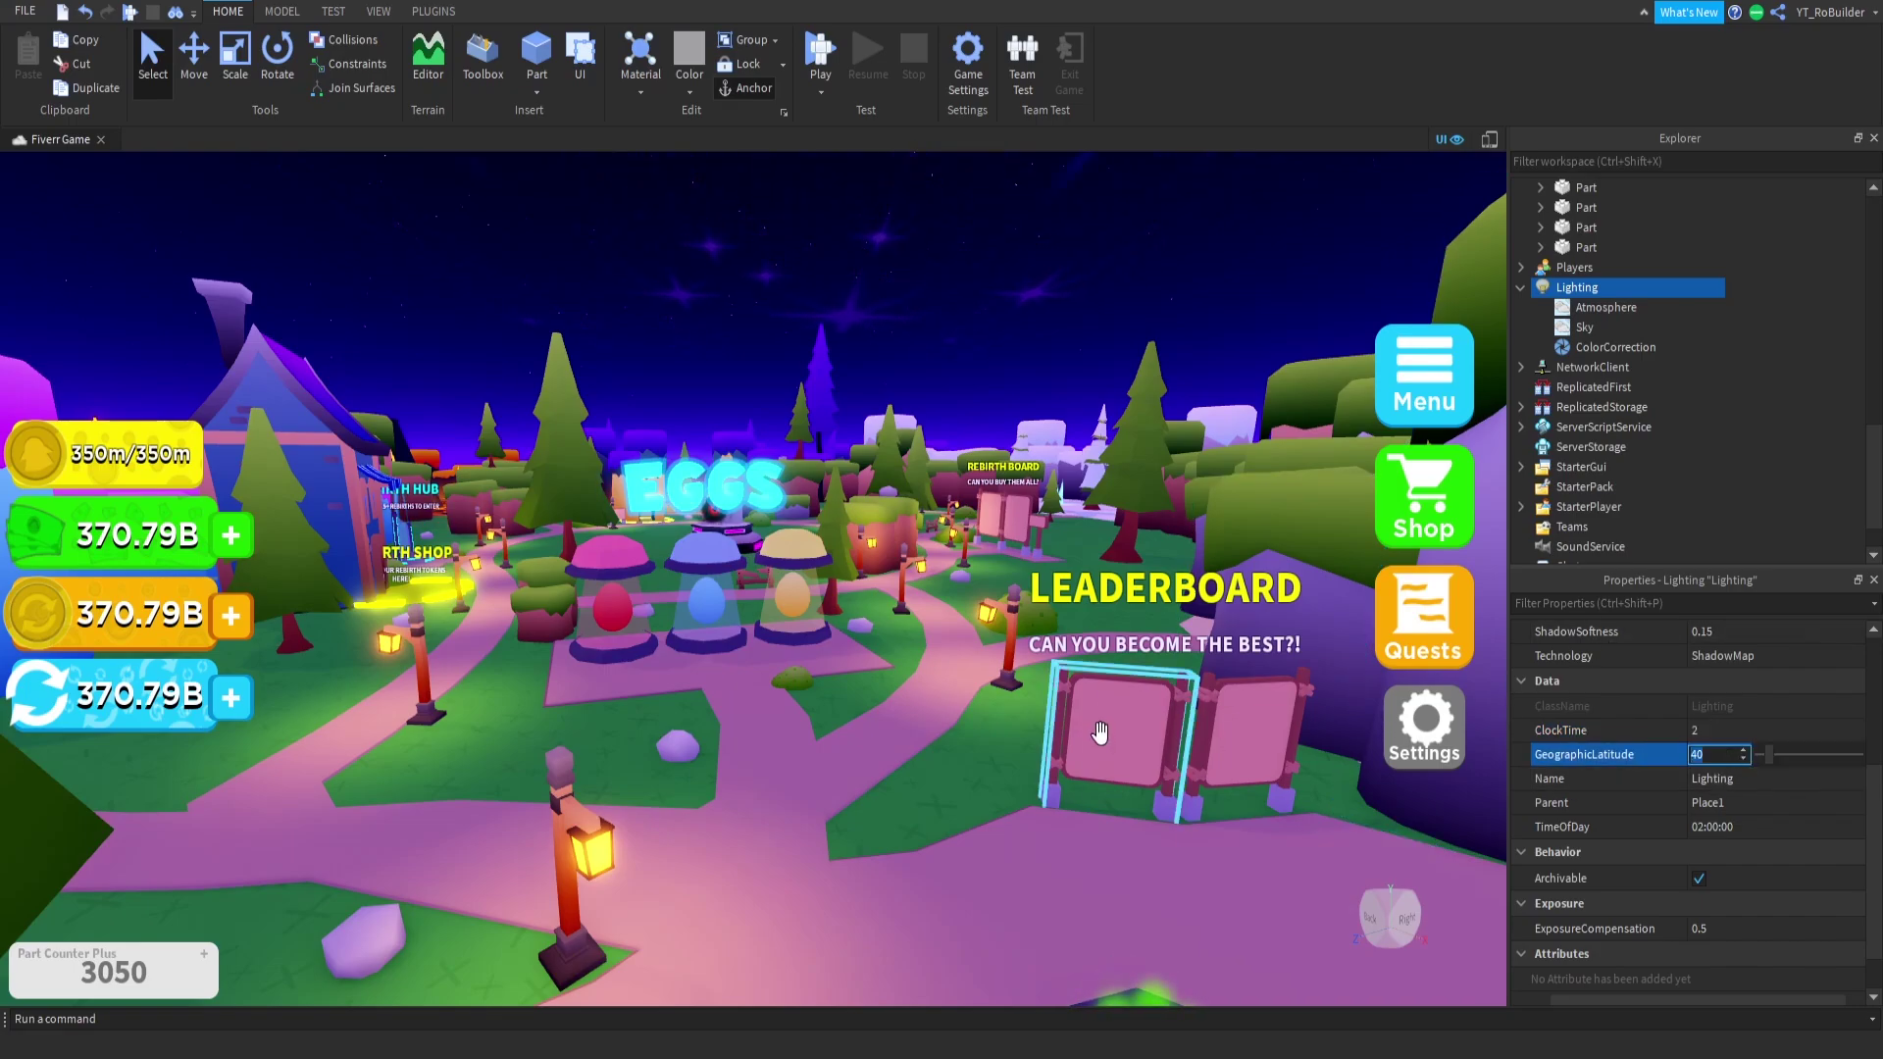
right_click_drag(1100, 735, 1096, 721)
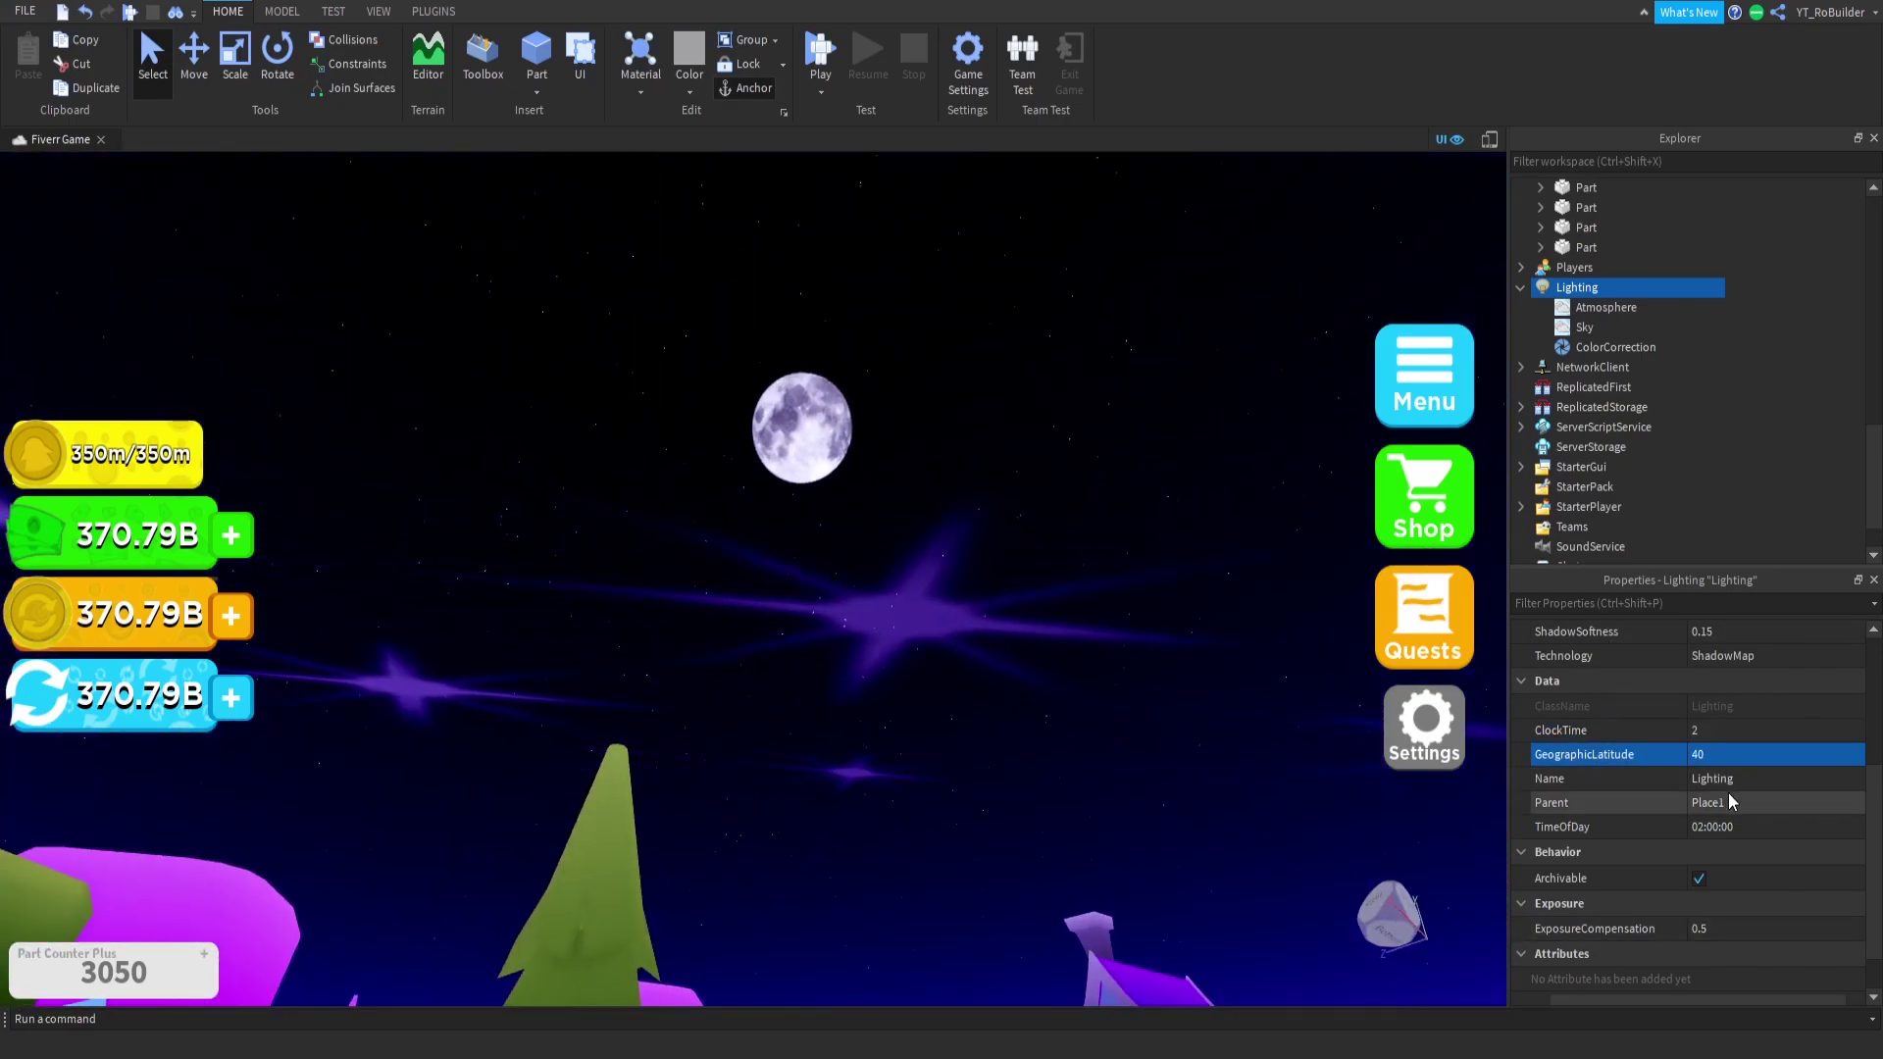
left_click(1736, 758)
left_click_drag(1767, 752, 1813, 744)
right_click_drag(940, 716, 937, 724)
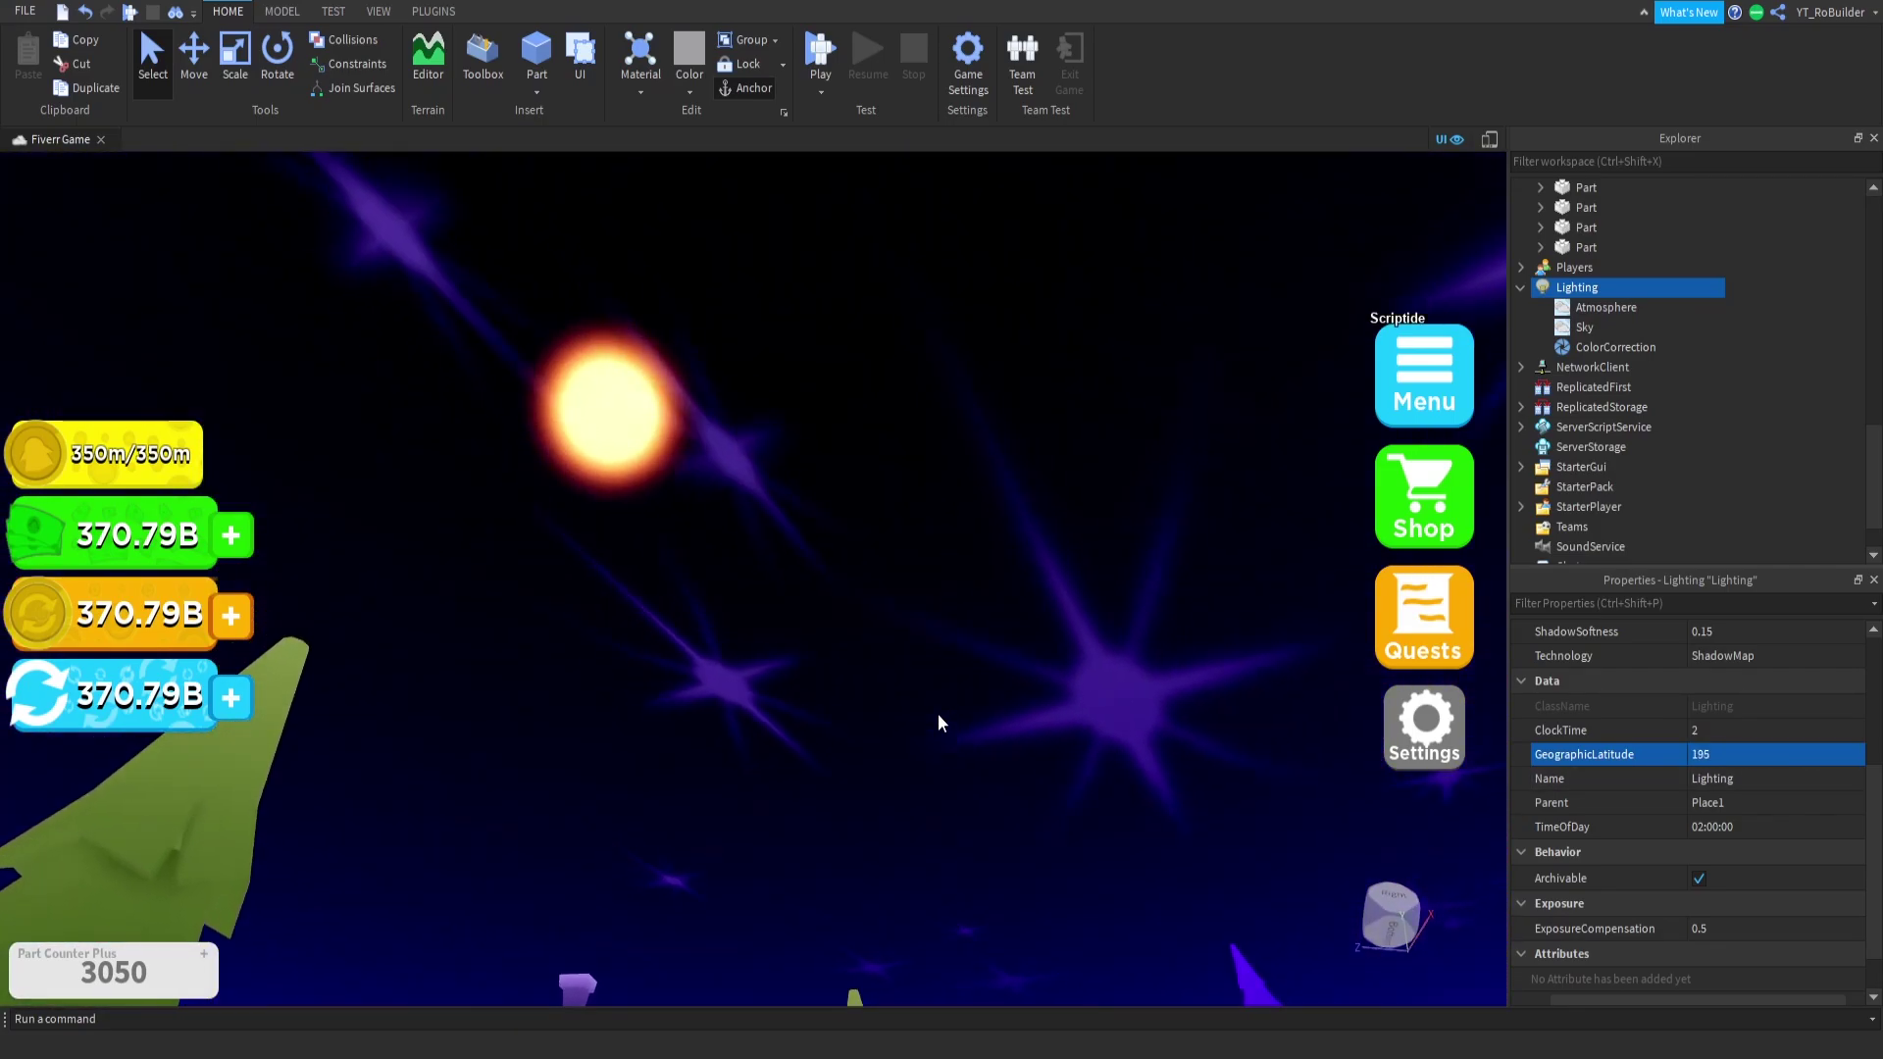
Step: Try a GeographicLatitude of 27 on the Lighting service, inspect the map, and set the value back to 40
left_click(1736, 756)
left_click_drag(1808, 751, 1765, 750)
right_click_drag(926, 699, 925, 698)
scroll(925, 697, "down", 2)
left_click(1723, 758)
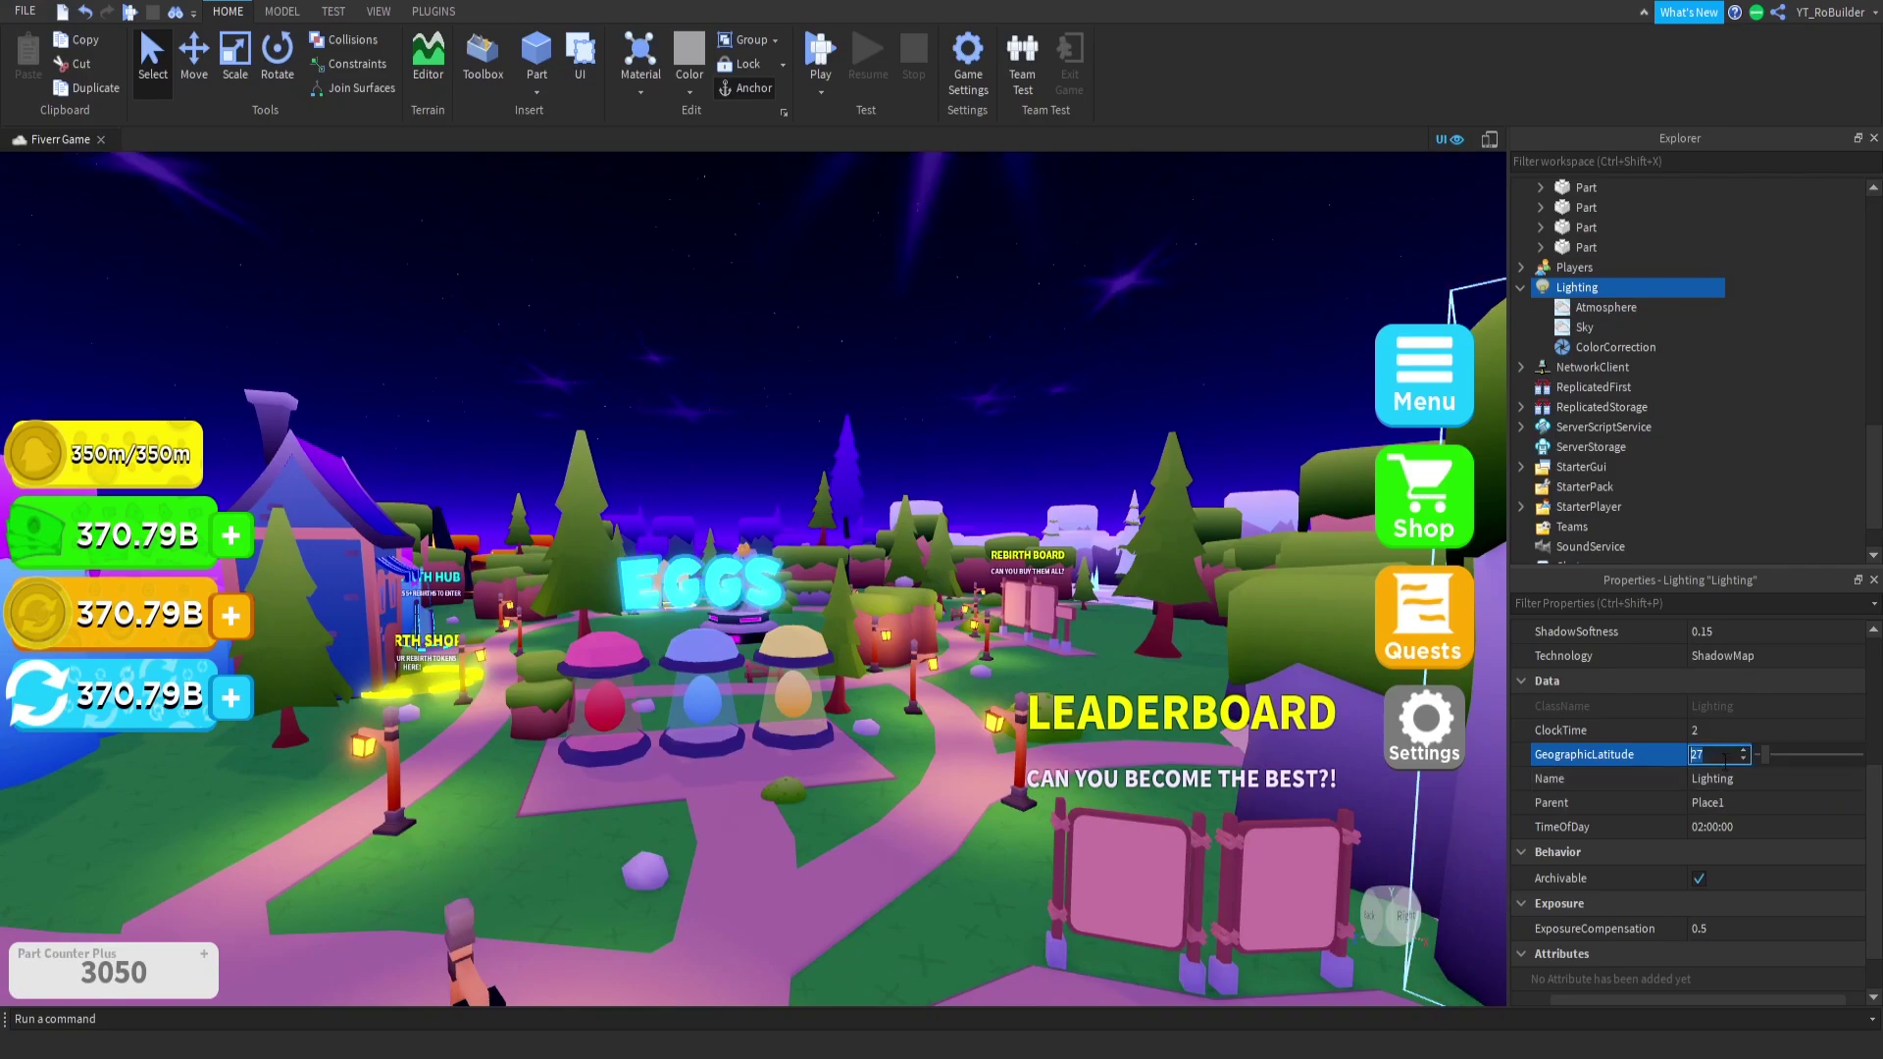
type("40")
key("Return")
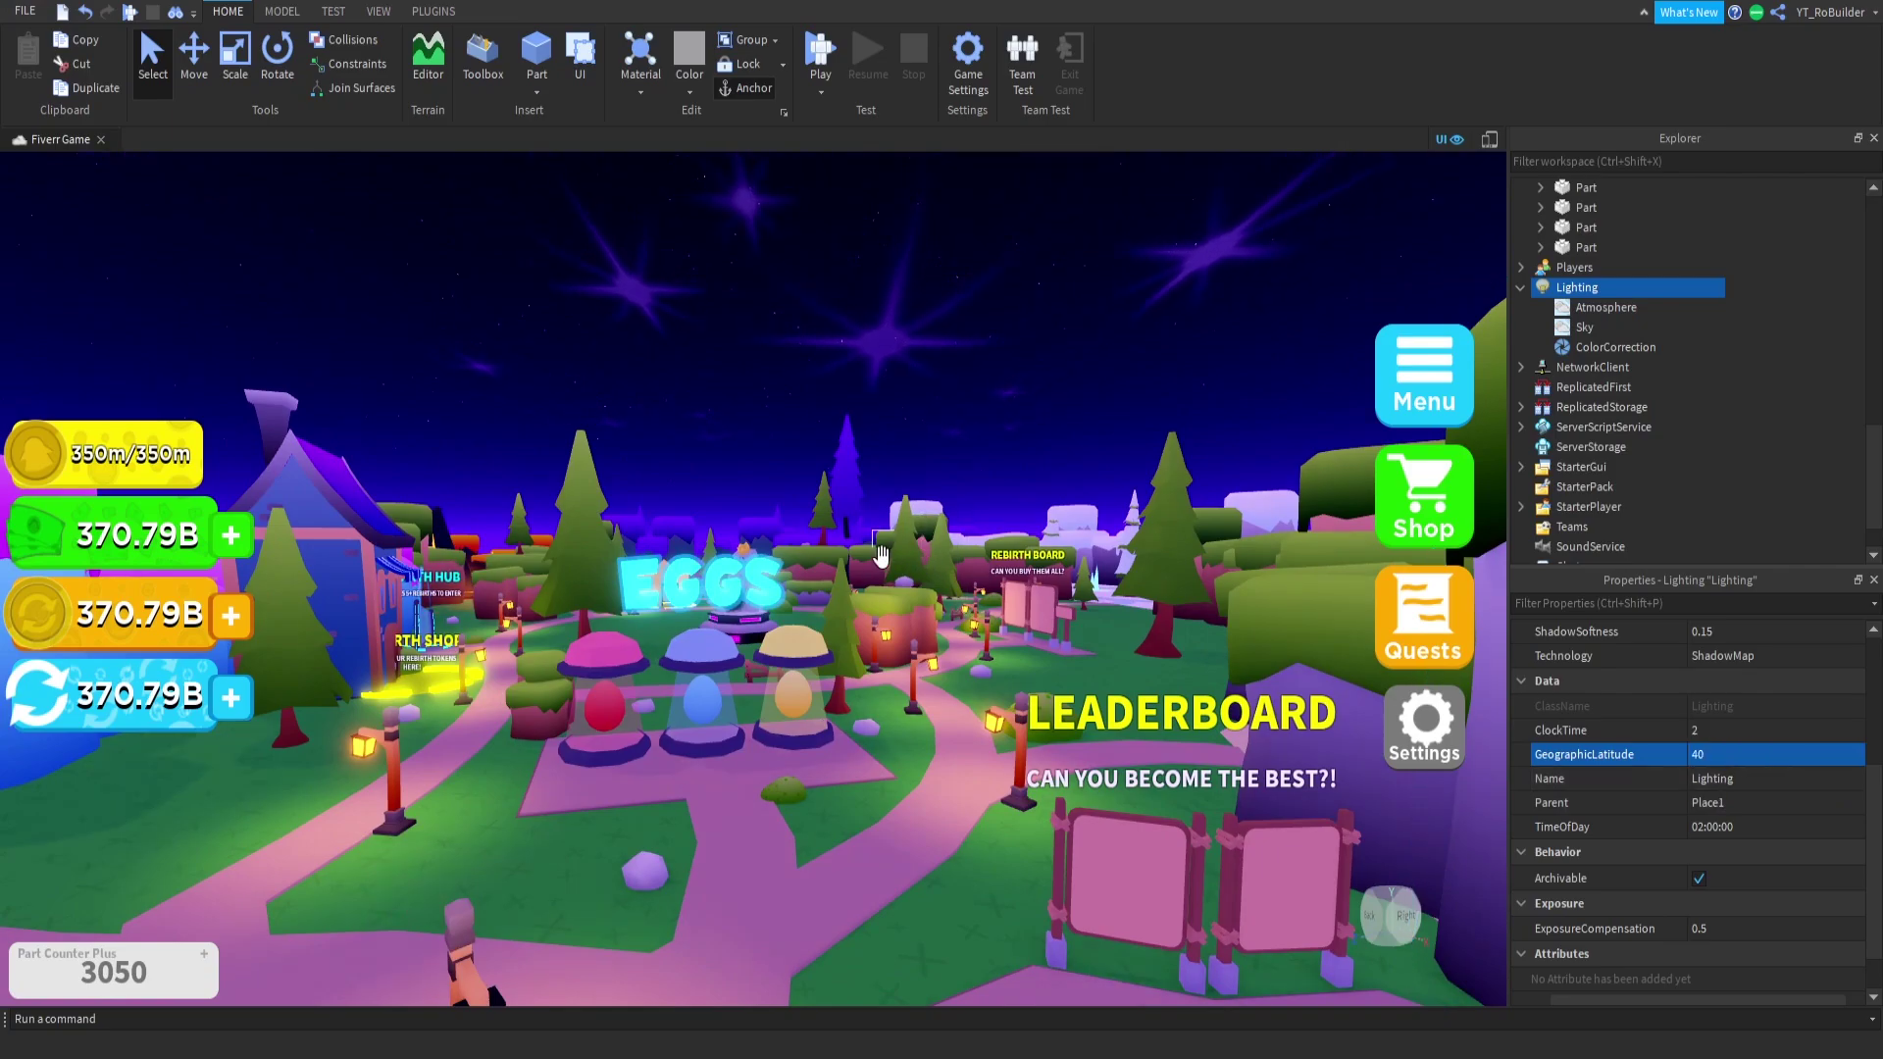
Step: Inspect the moon's position in the night sky and return the view to the map
right_click_drag(879, 567, 827, 586)
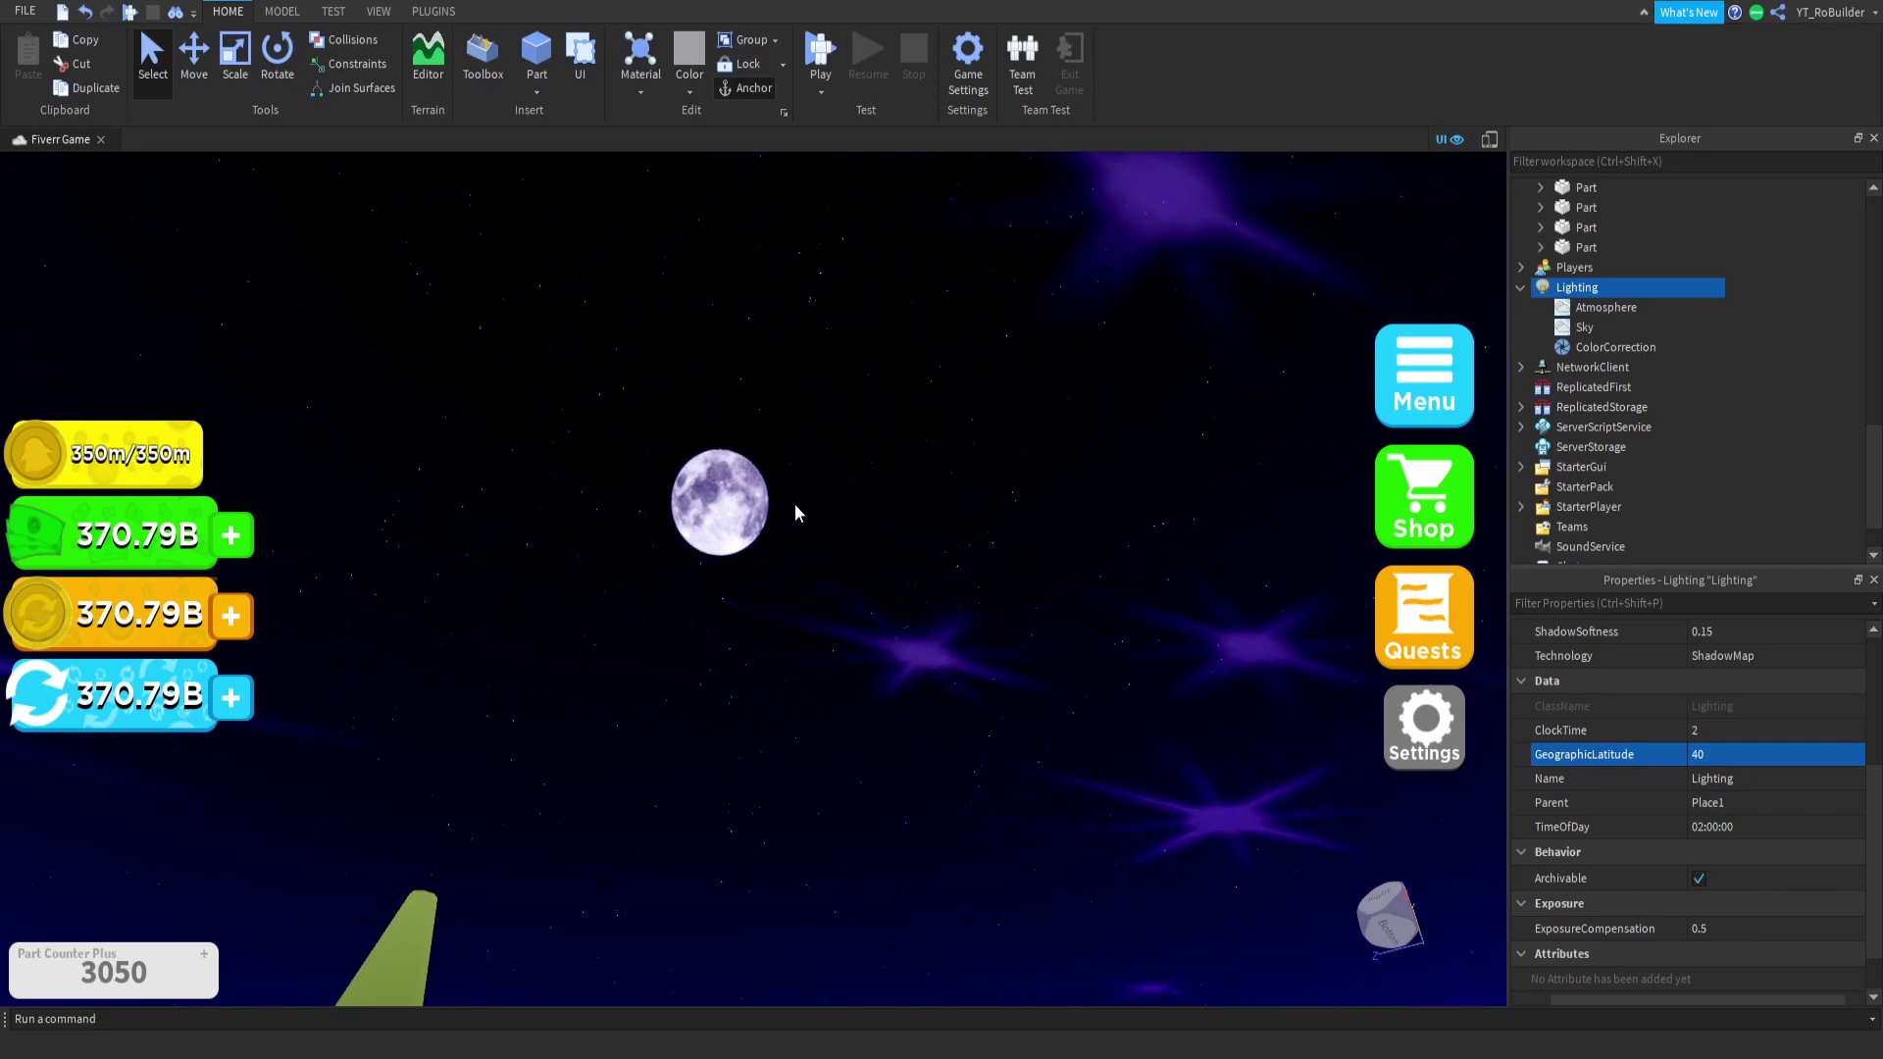
scroll(1820, 774, "down", 1)
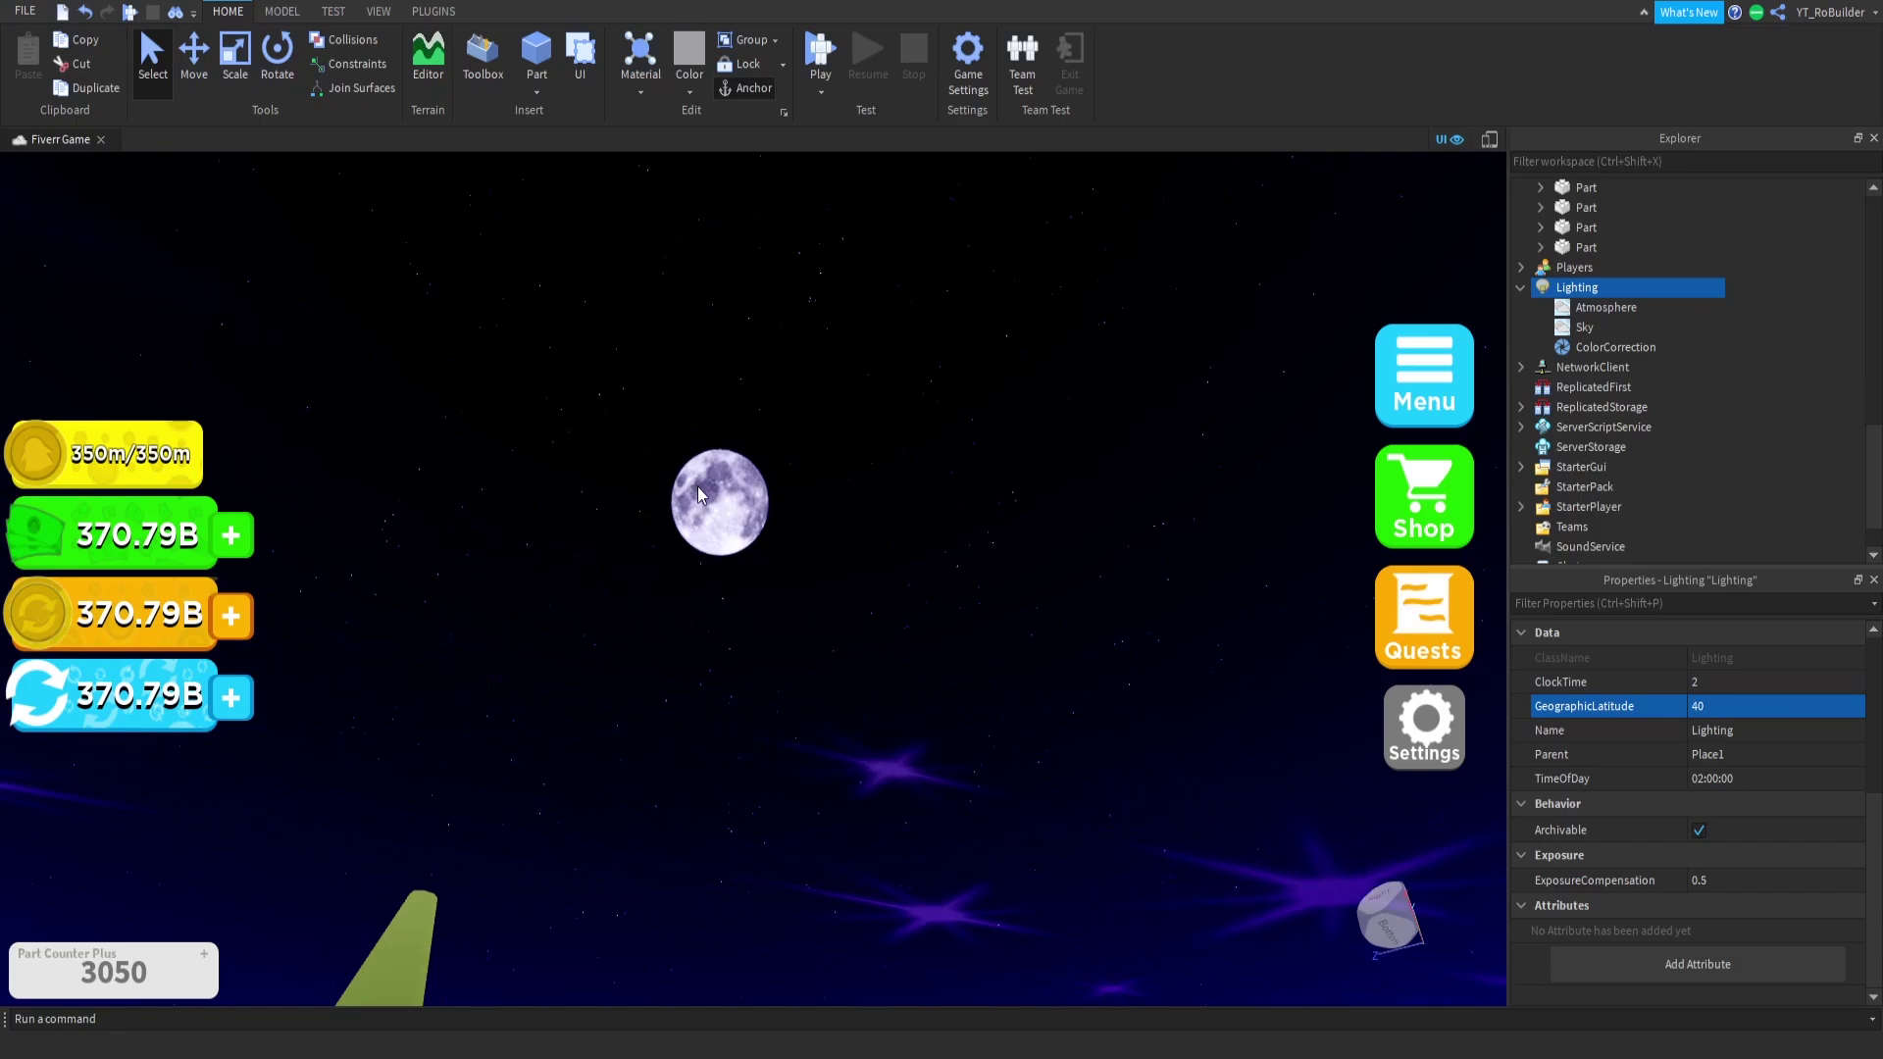
right_click_drag(697, 486, 741, 468)
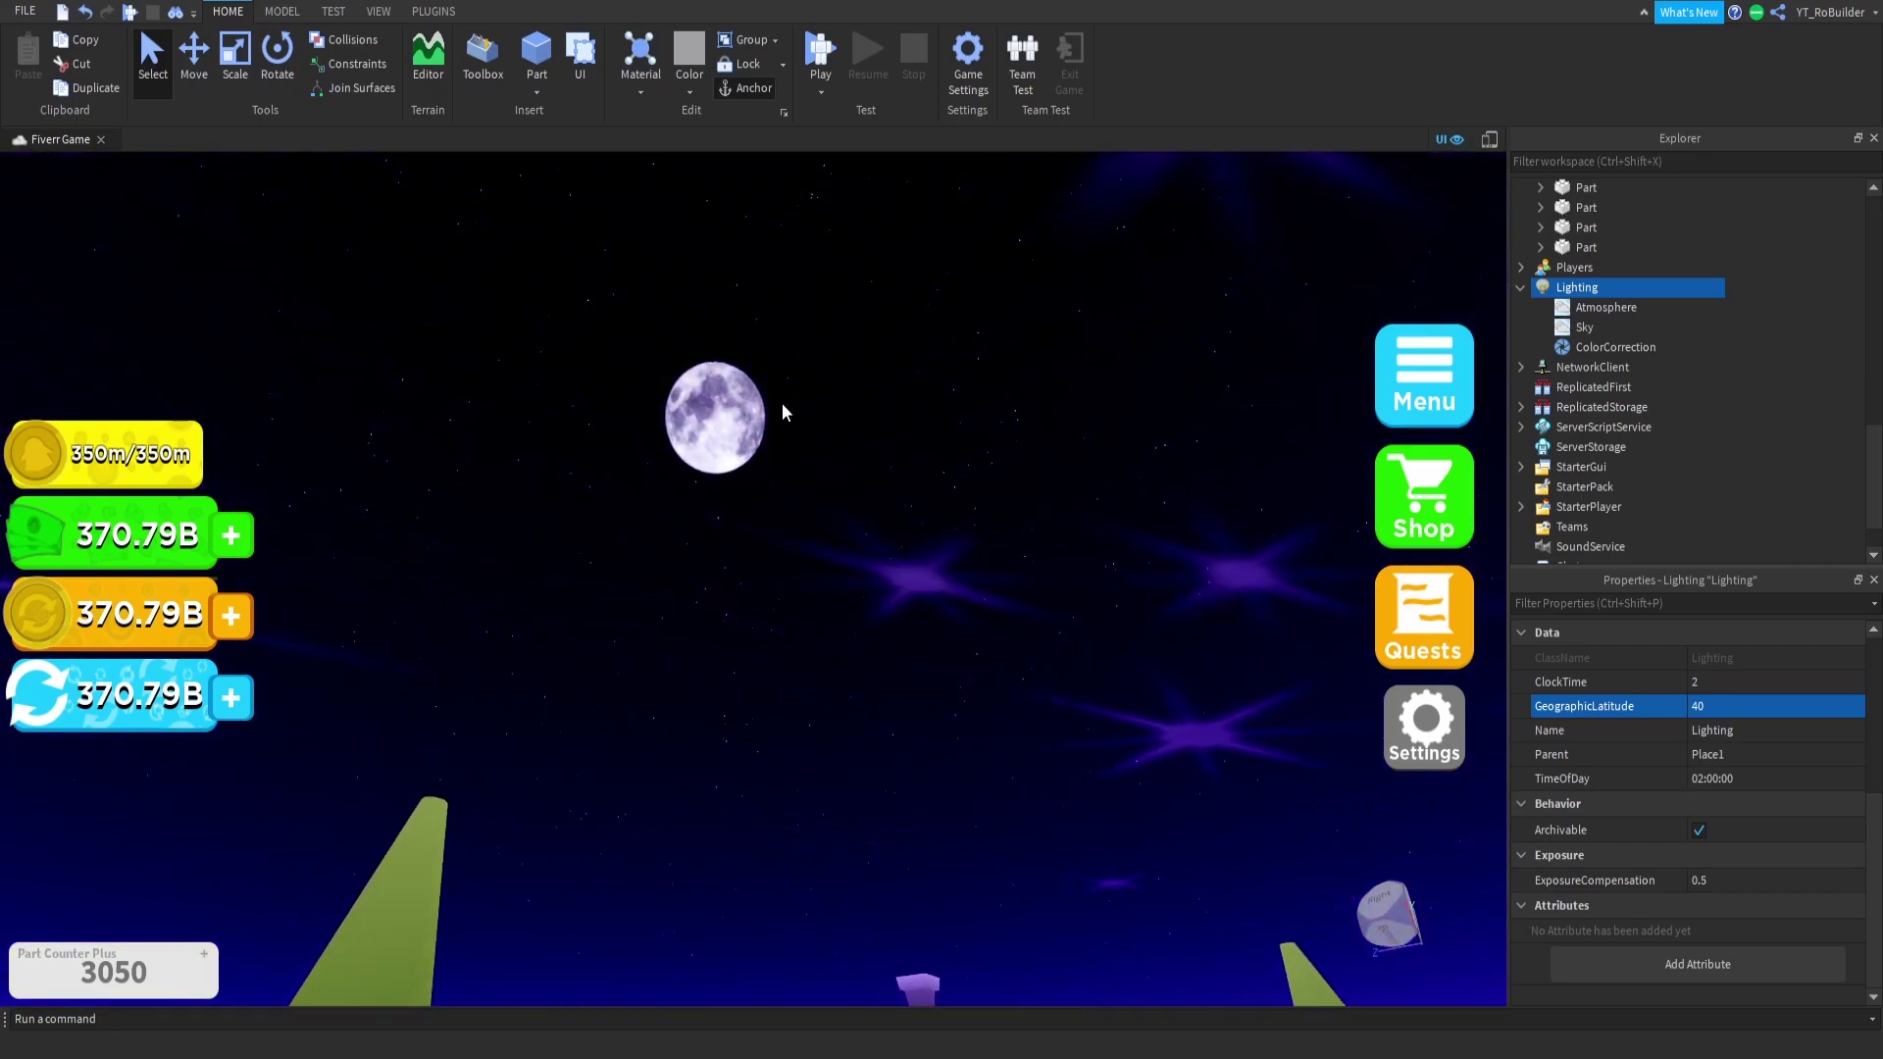
right_click_drag(781, 403, 818, 422)
scroll(818, 421, "up", 3)
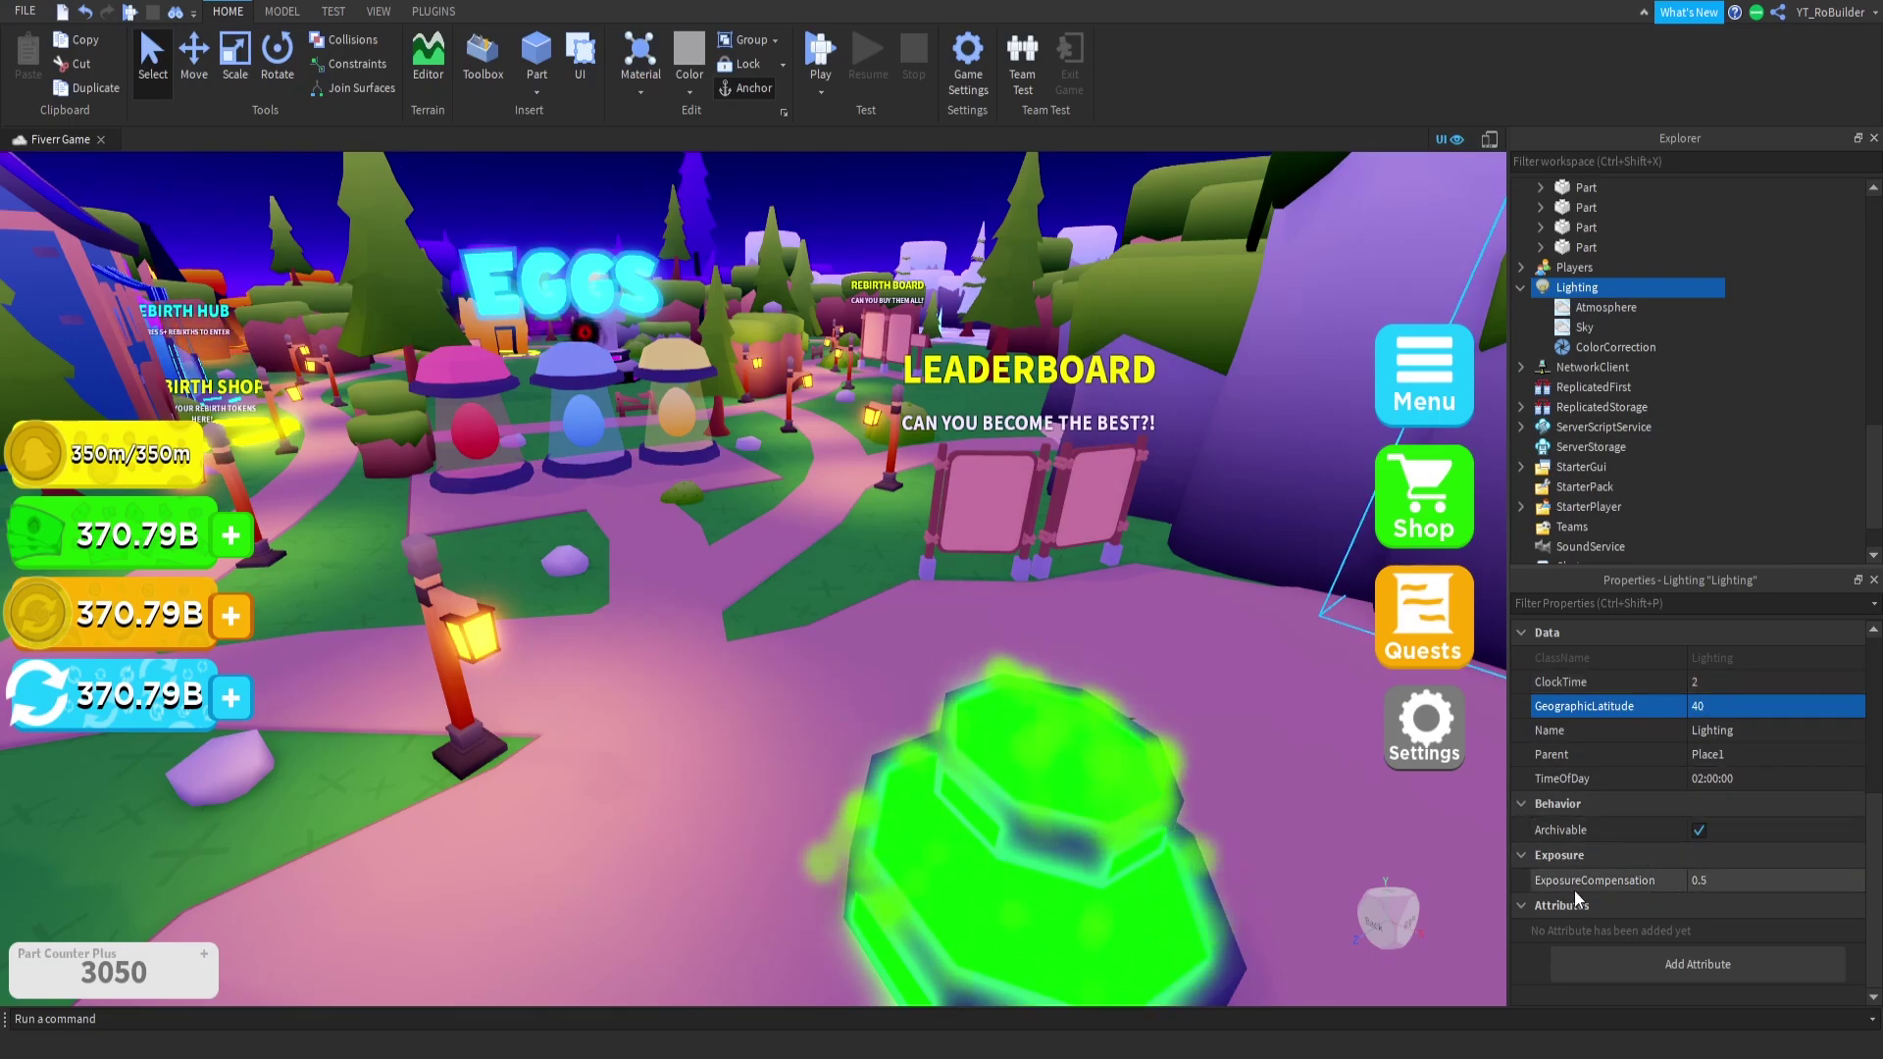
Step: Try ExposureCompensation values of 3 and -3 on the Lighting service and set it back to 0.5
left_click(1721, 879)
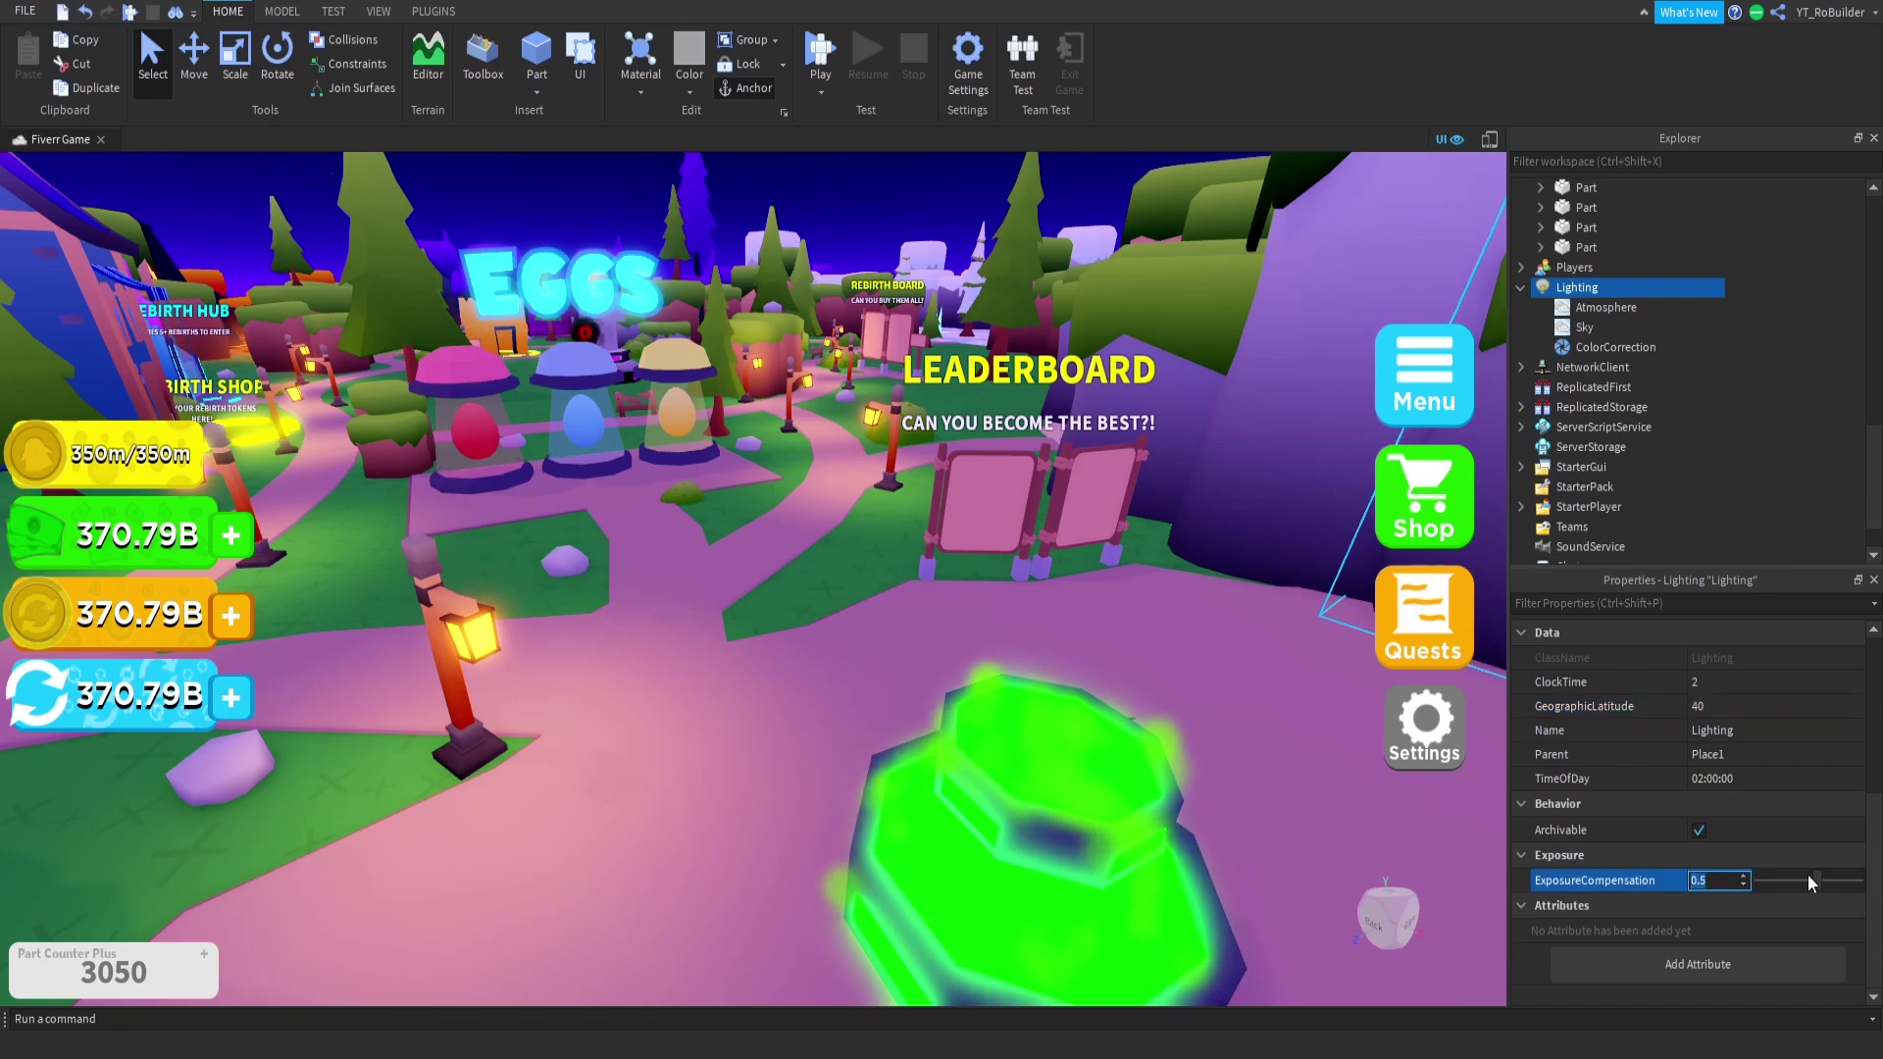
left_click_drag(1822, 876, 1860, 880)
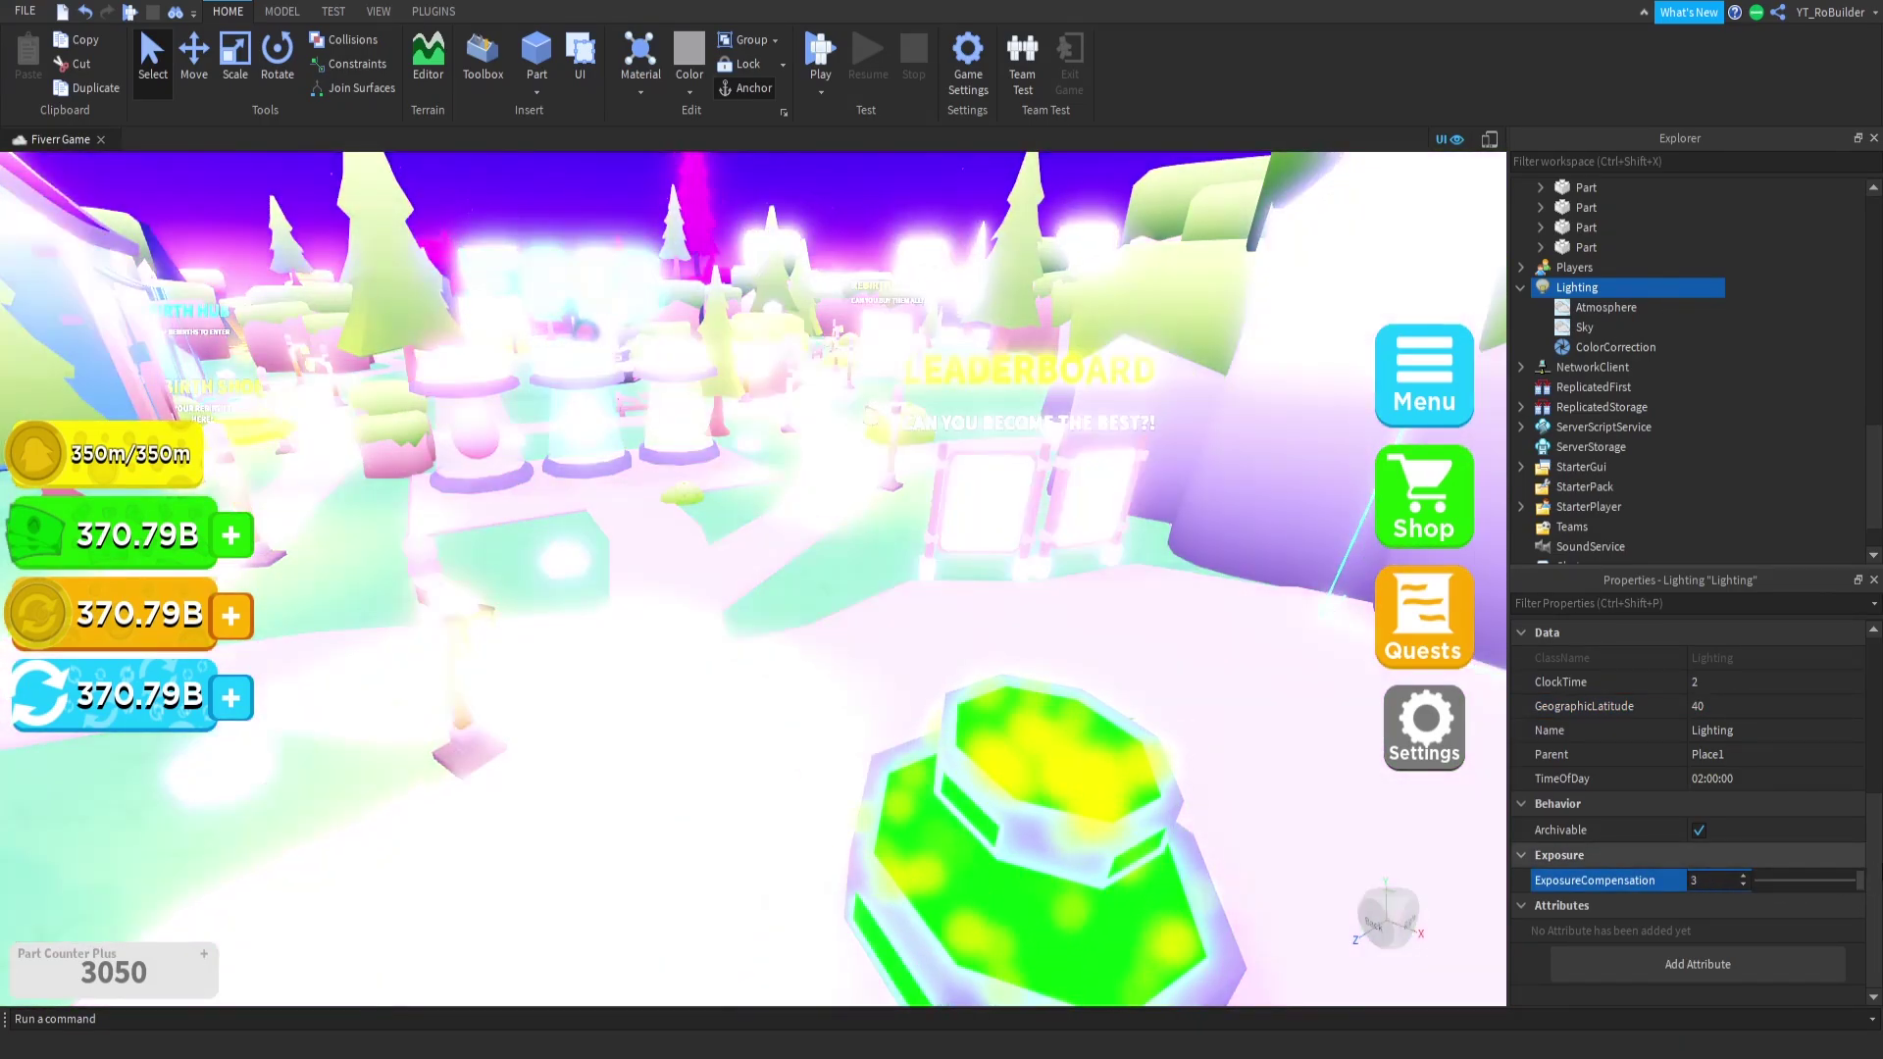
left_click_drag(1861, 880, 1399, 853)
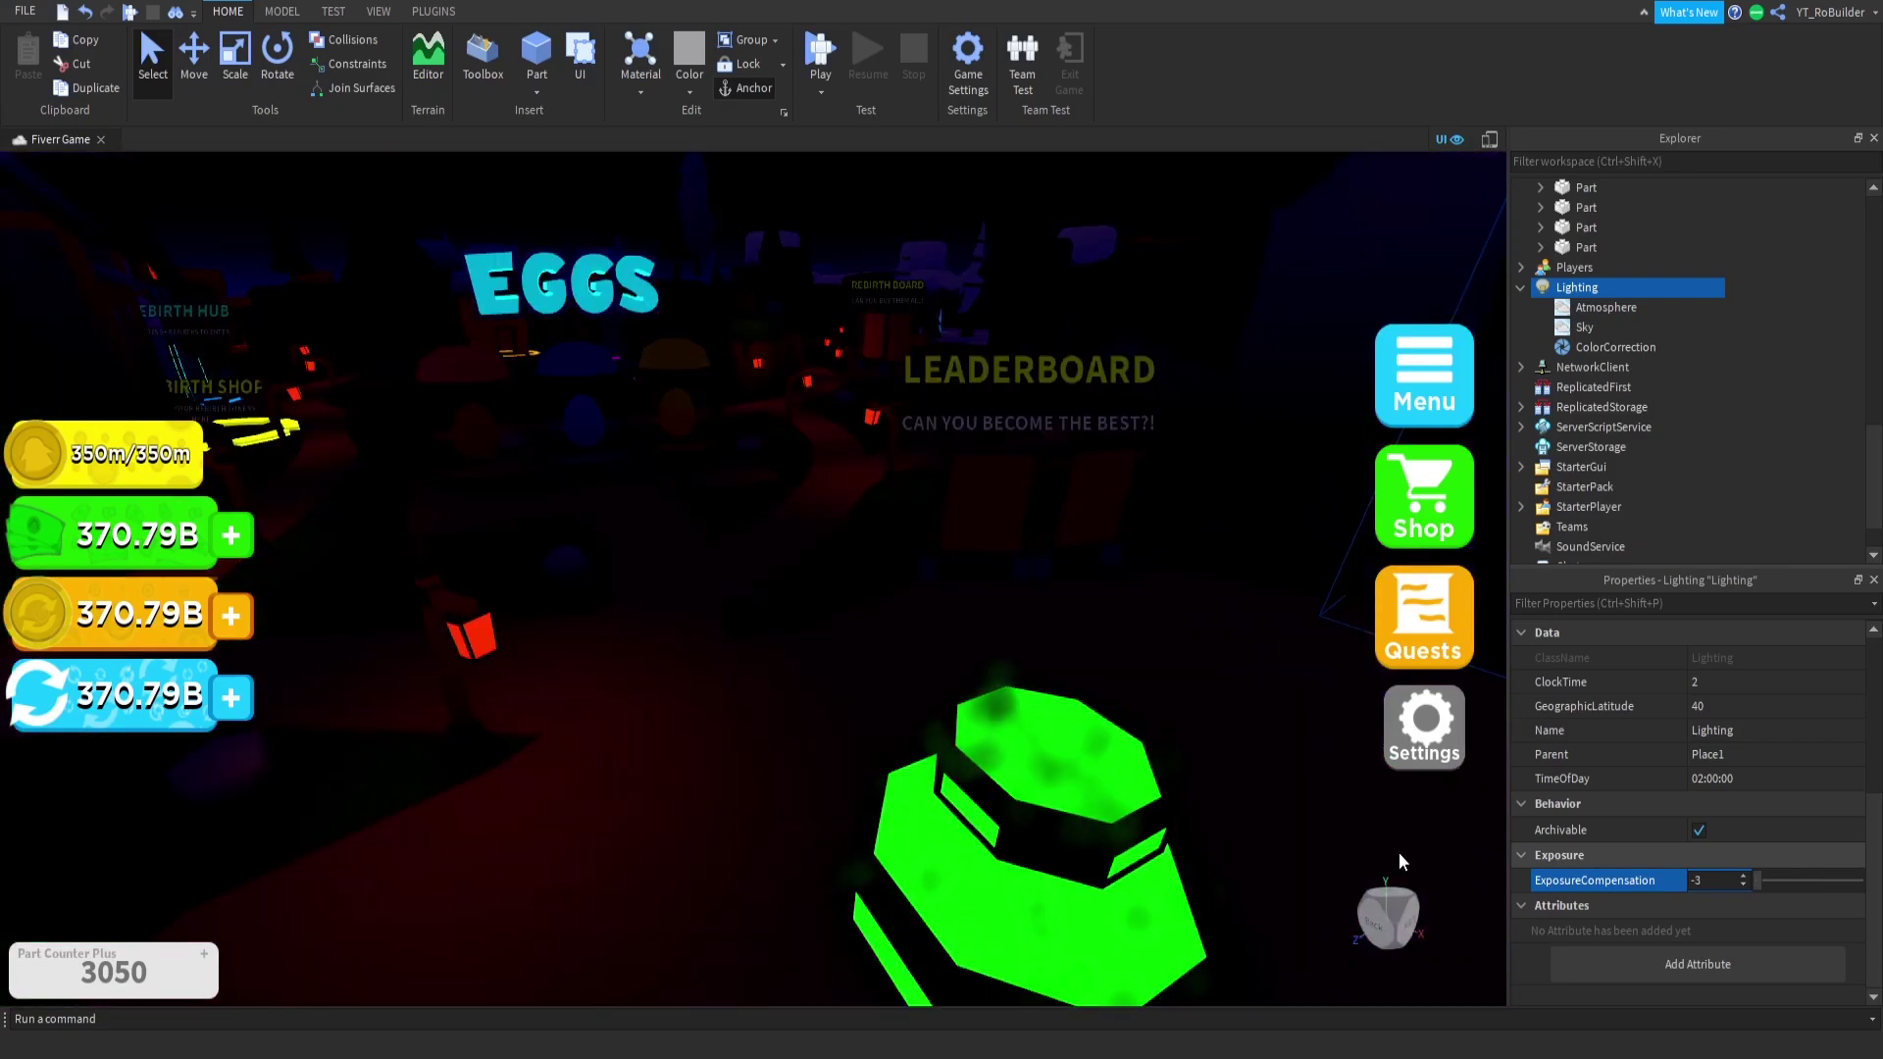
left_click(1708, 879)
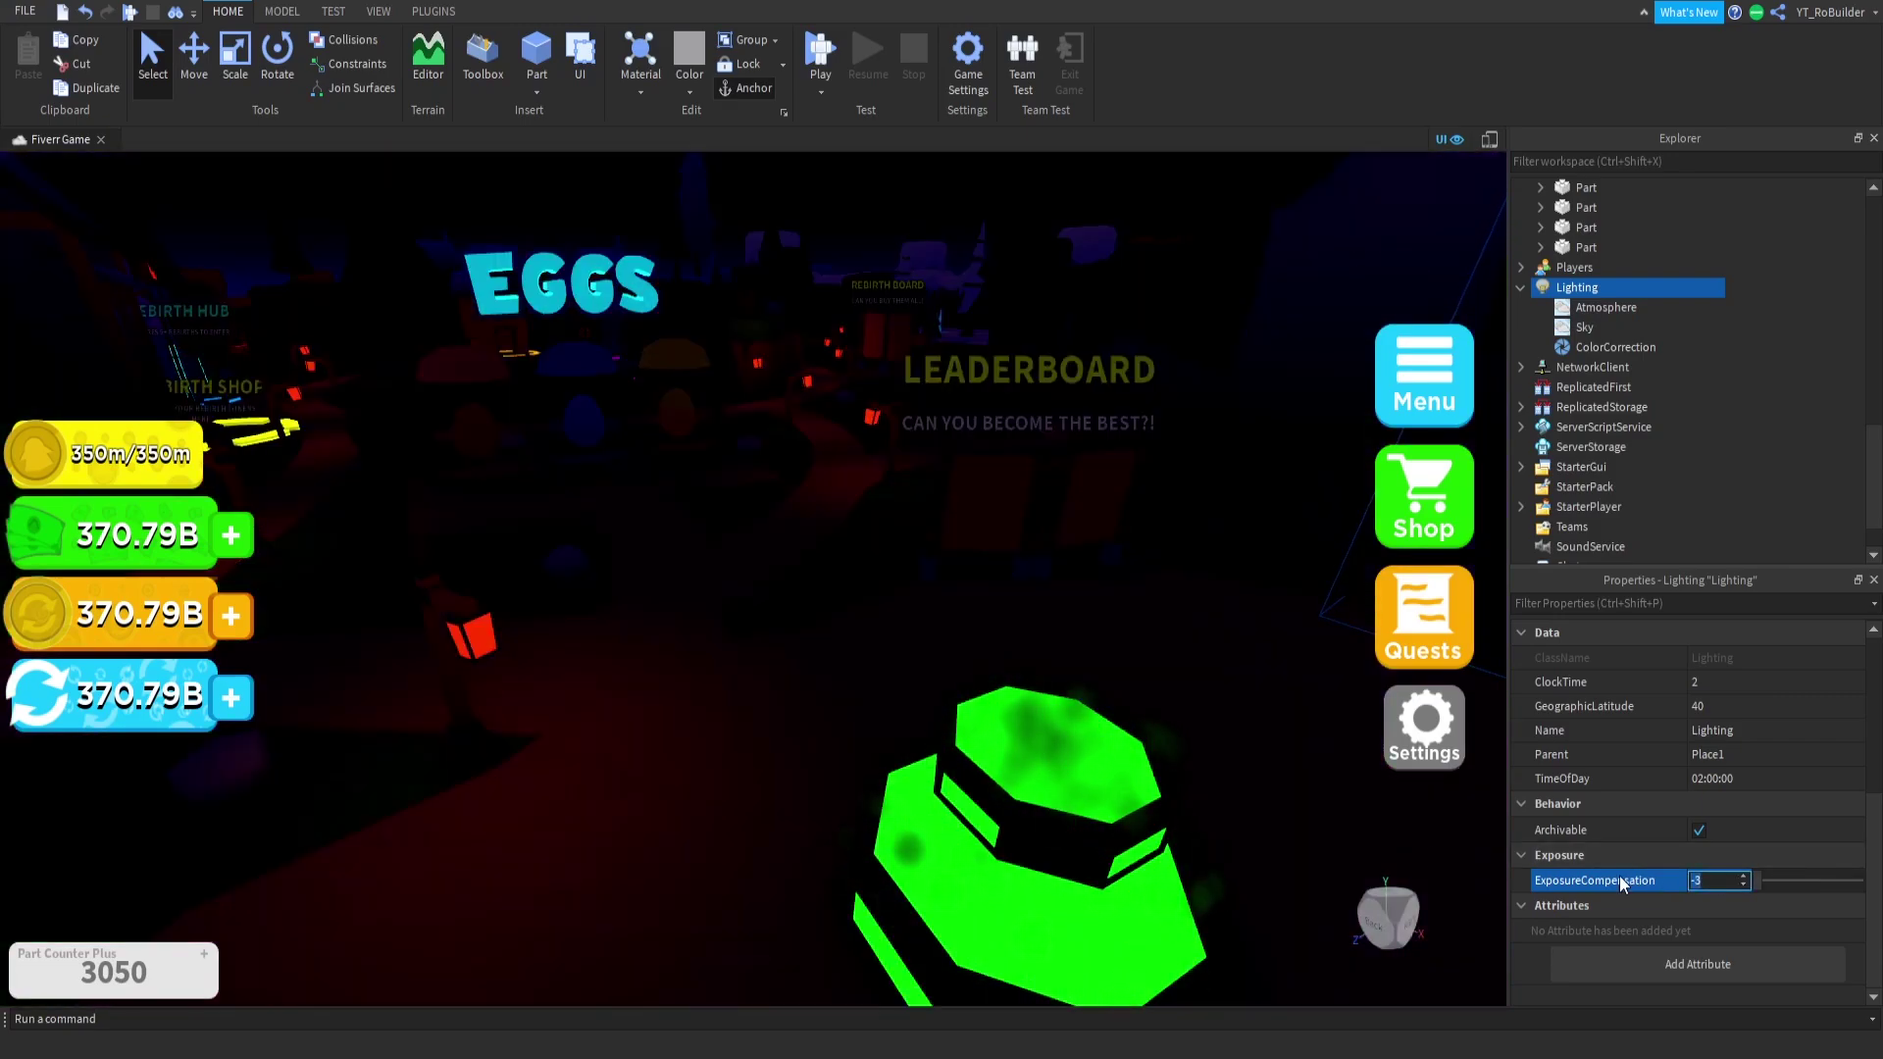
type("0.5")
key("Return")
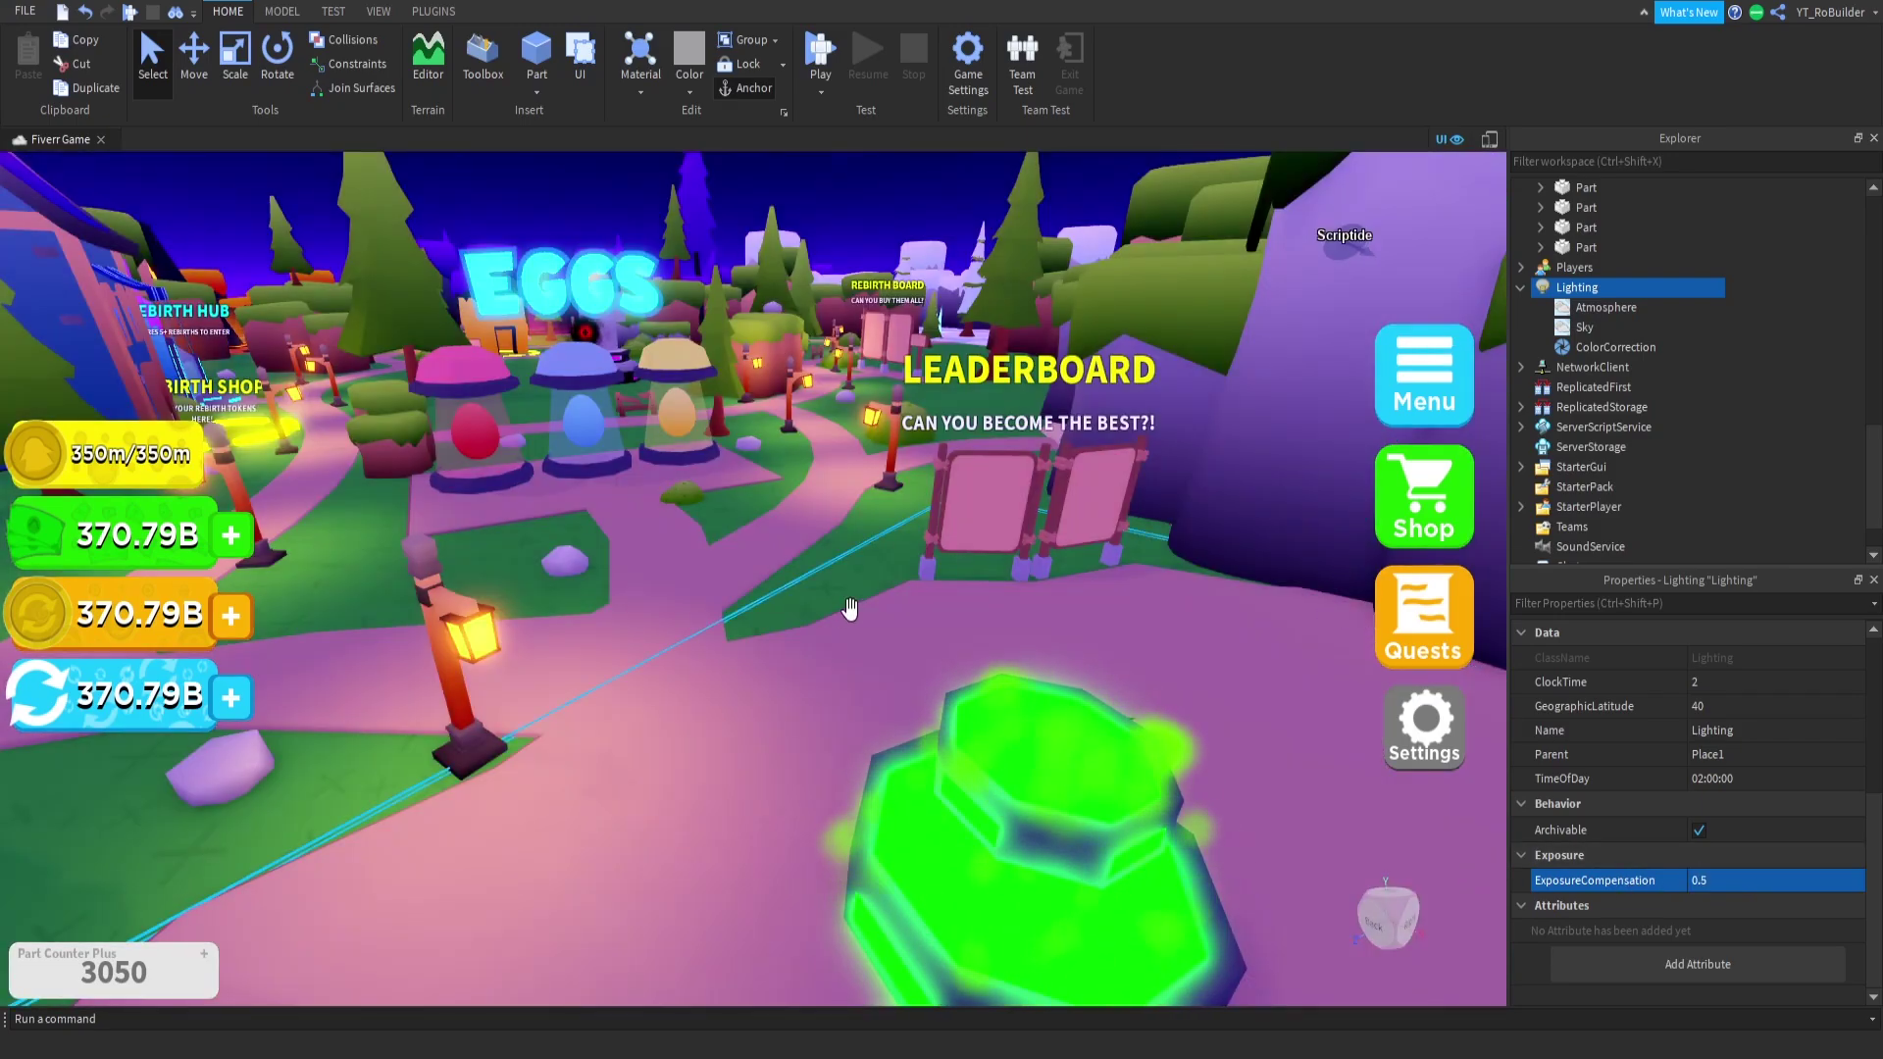
Step: Examine the night lighting across the whole map from above and around the egg stands
right_click_drag(874, 595, 874, 594)
key("w")
key("a")
key("w")
key("a")
key("w")
key("d")
key("e")
key("s")
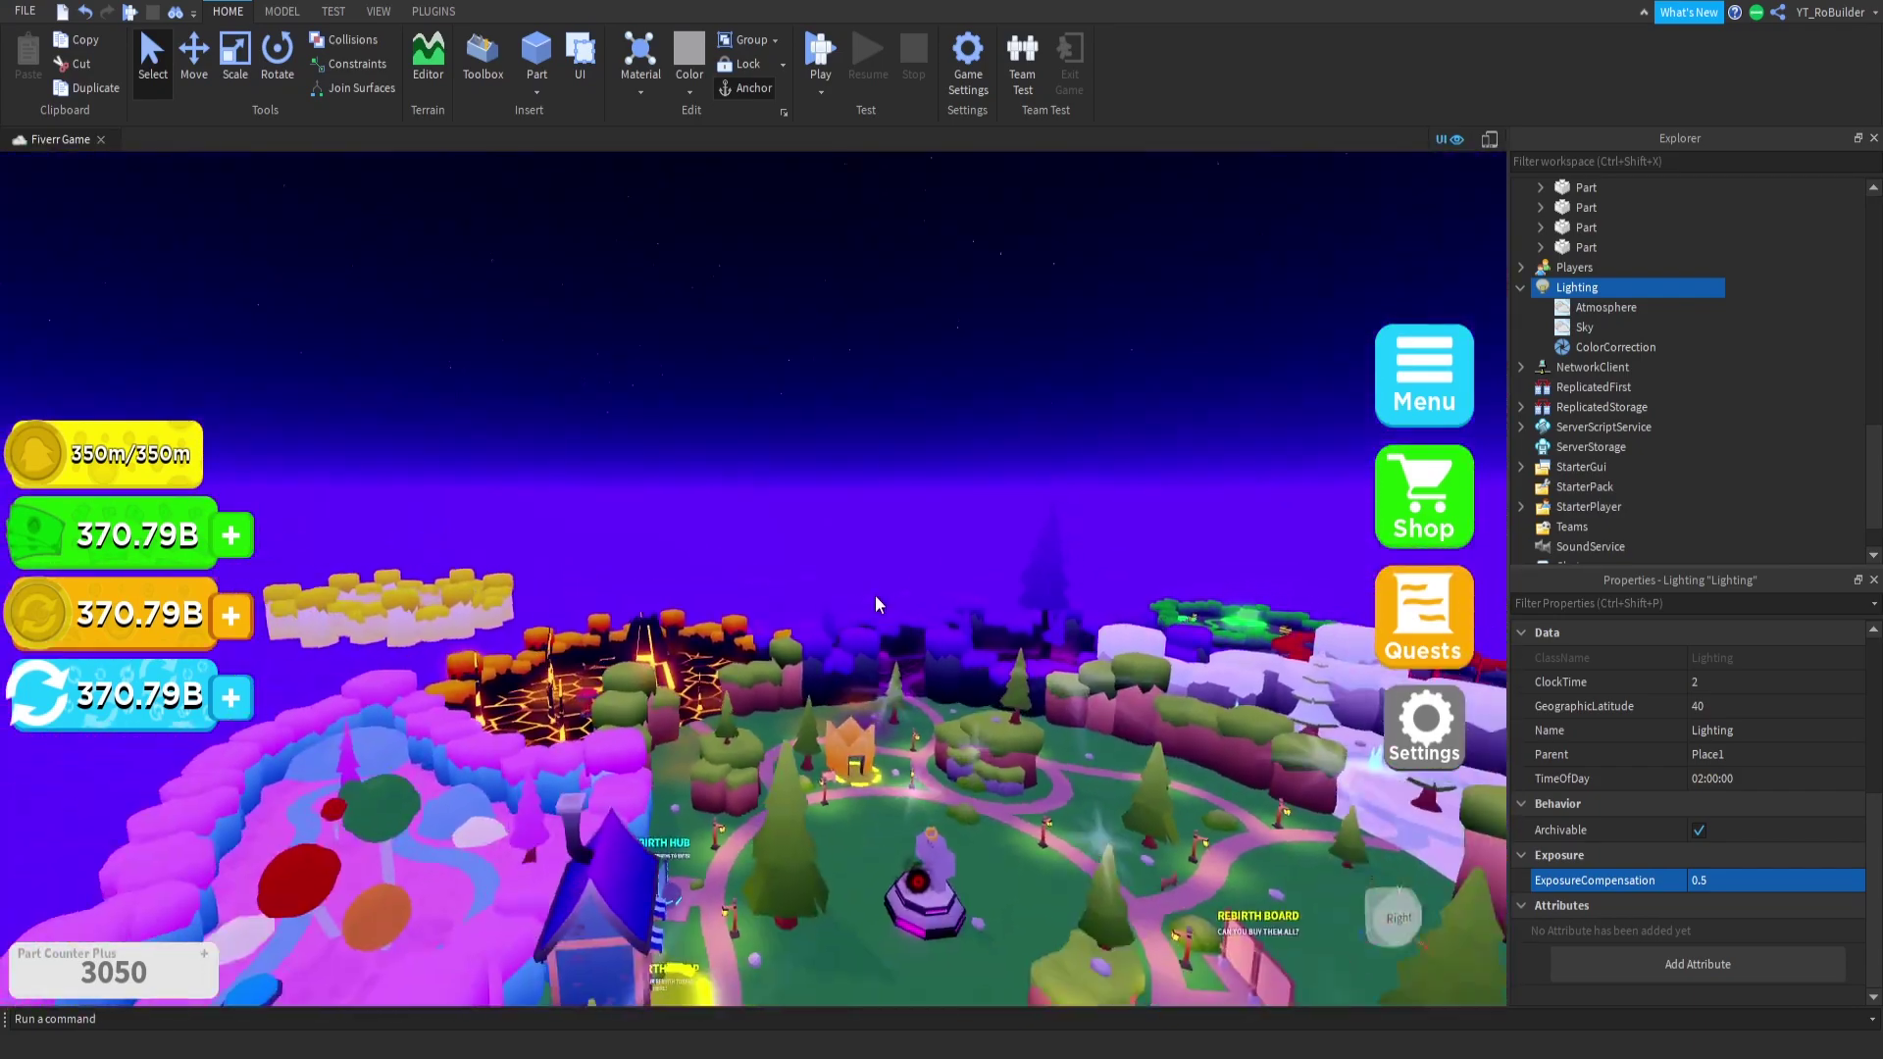
scroll(876, 595, "down", 4)
right_click_drag(876, 595, 874, 596)
scroll(874, 597, "up", 6)
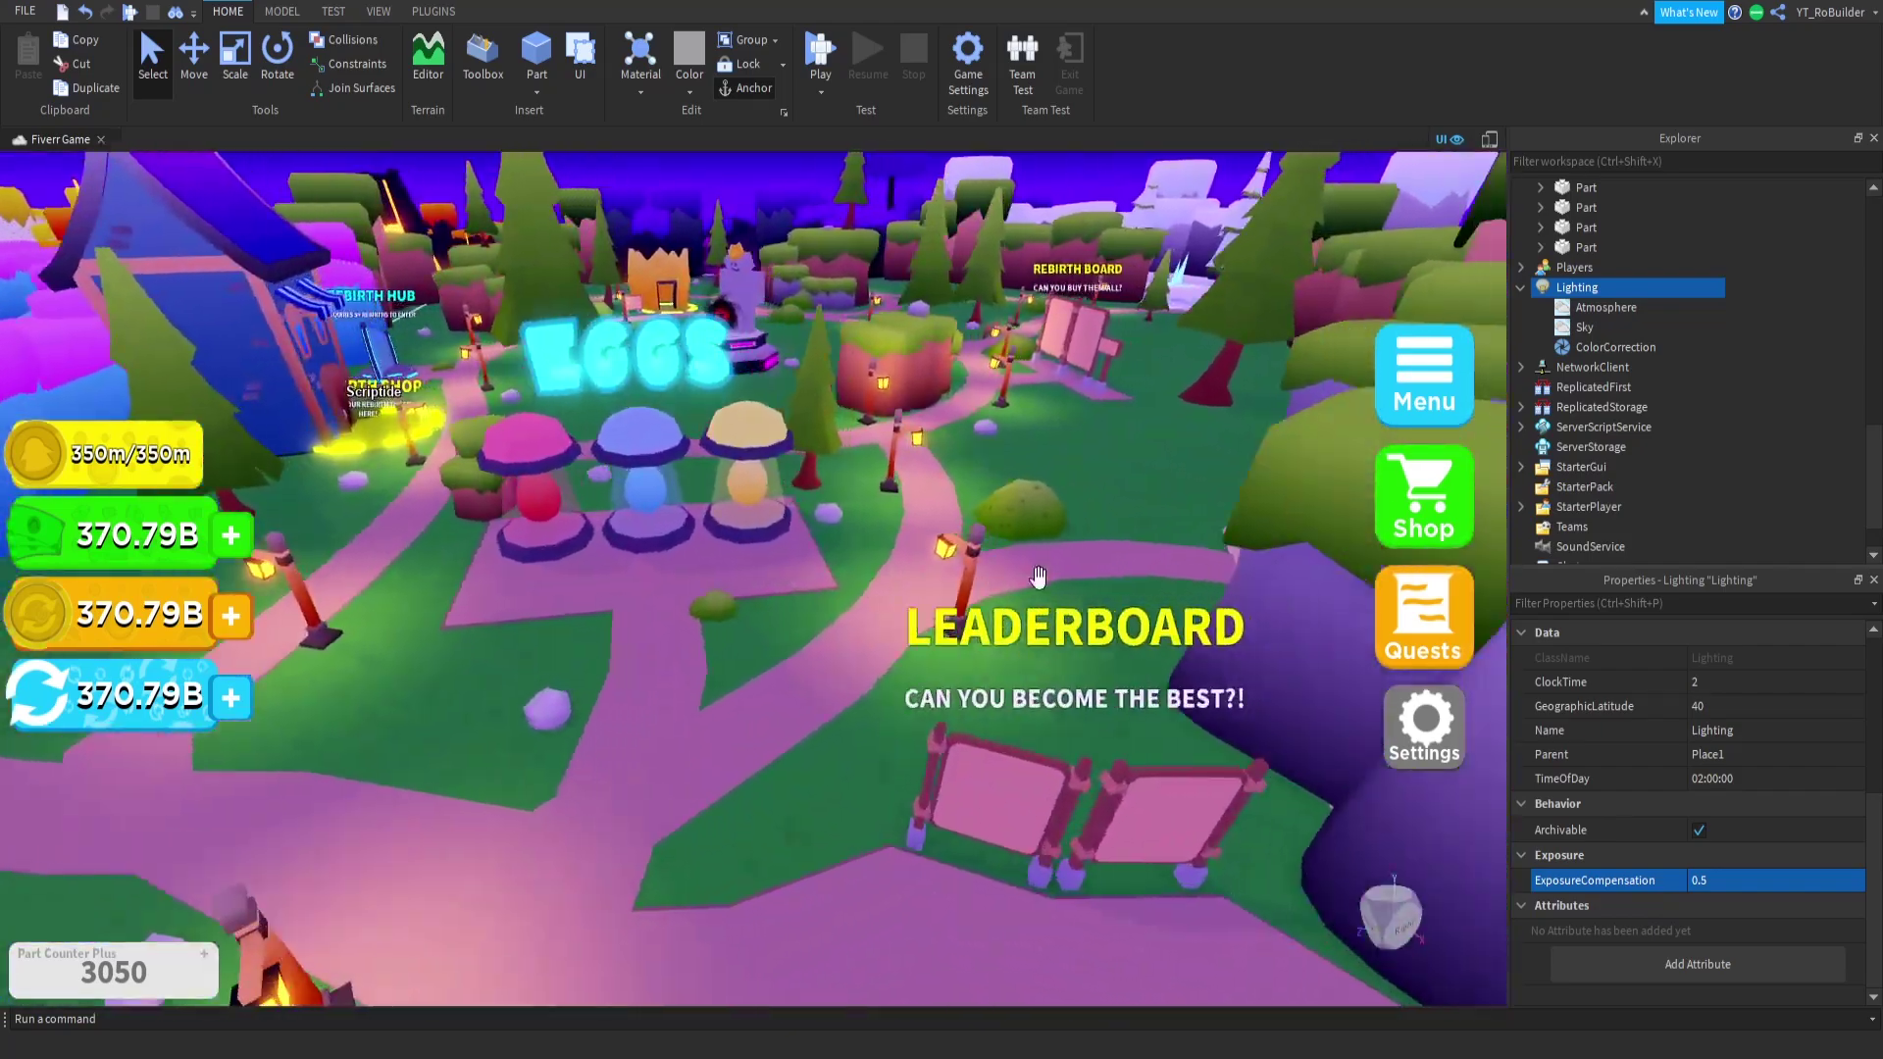
Step: Review the properties of the Sky and Atmosphere objects under Lighting while looking up at the night sky
left_click(1605, 332)
key("Escape")
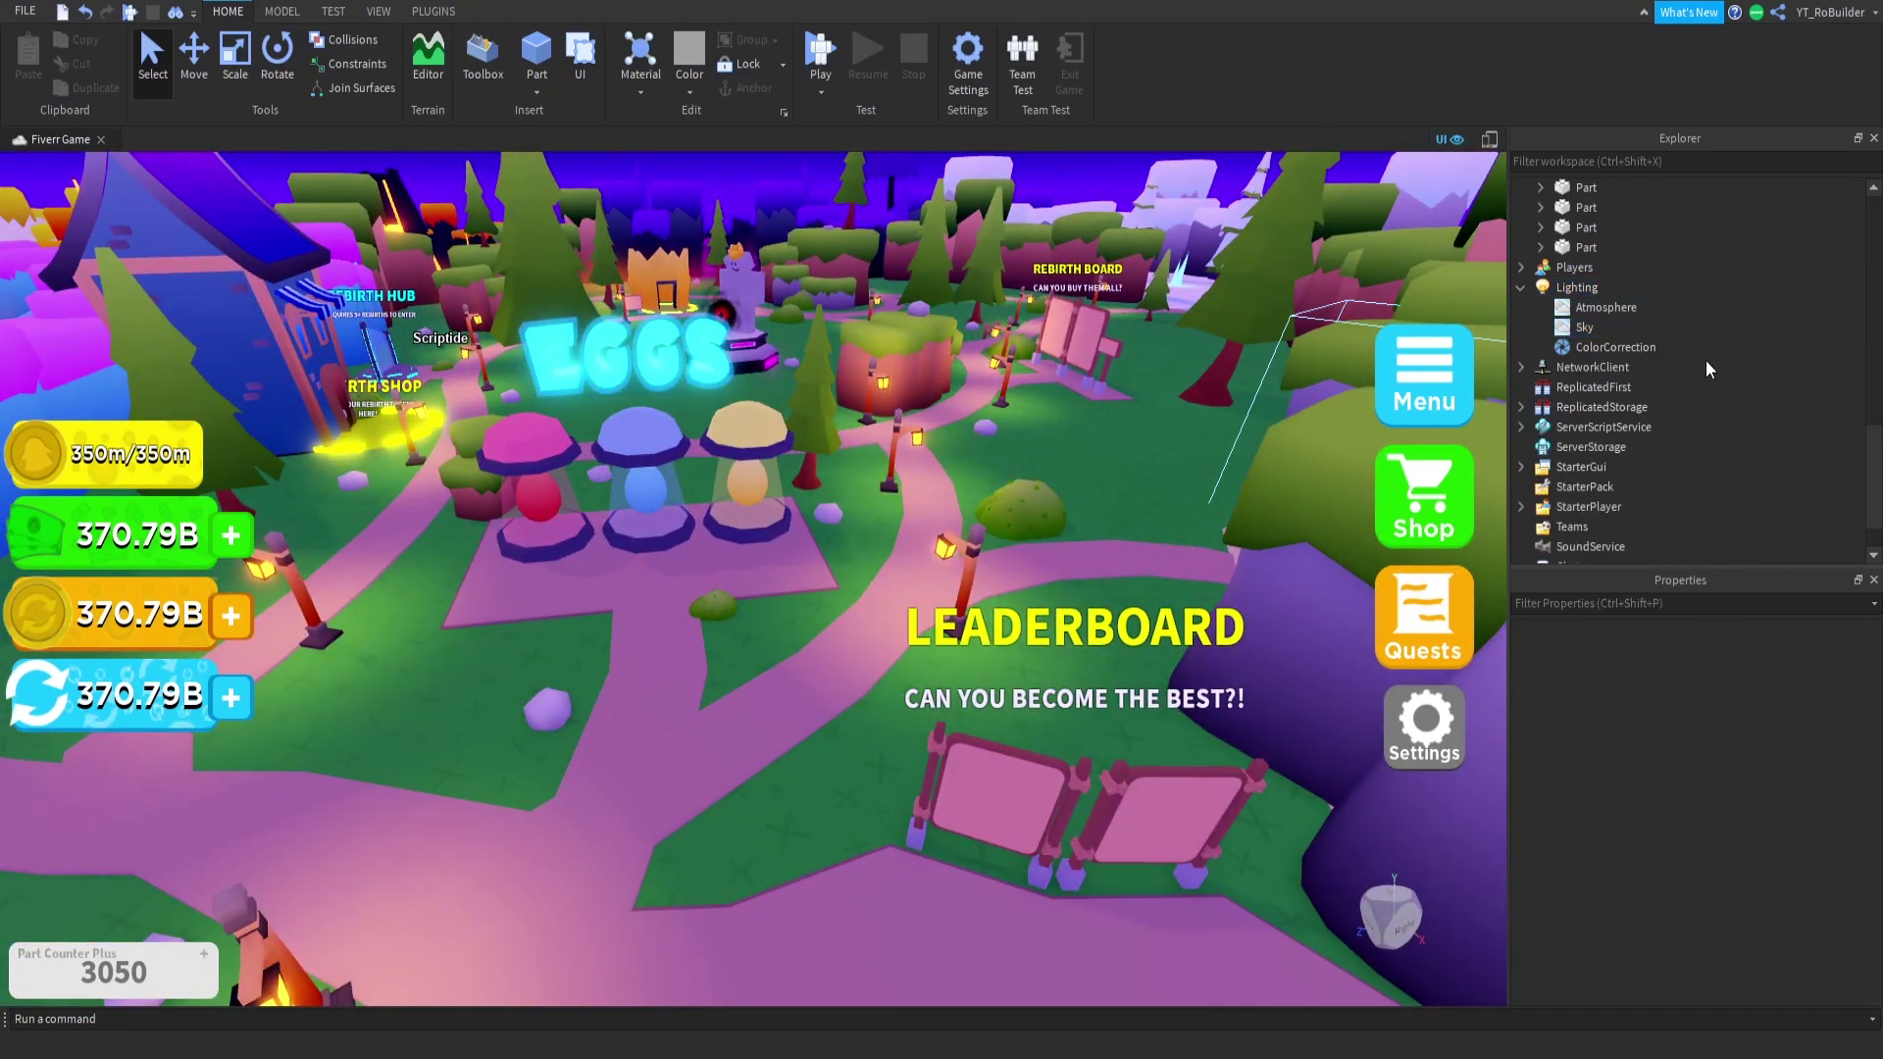
left_click(1590, 327)
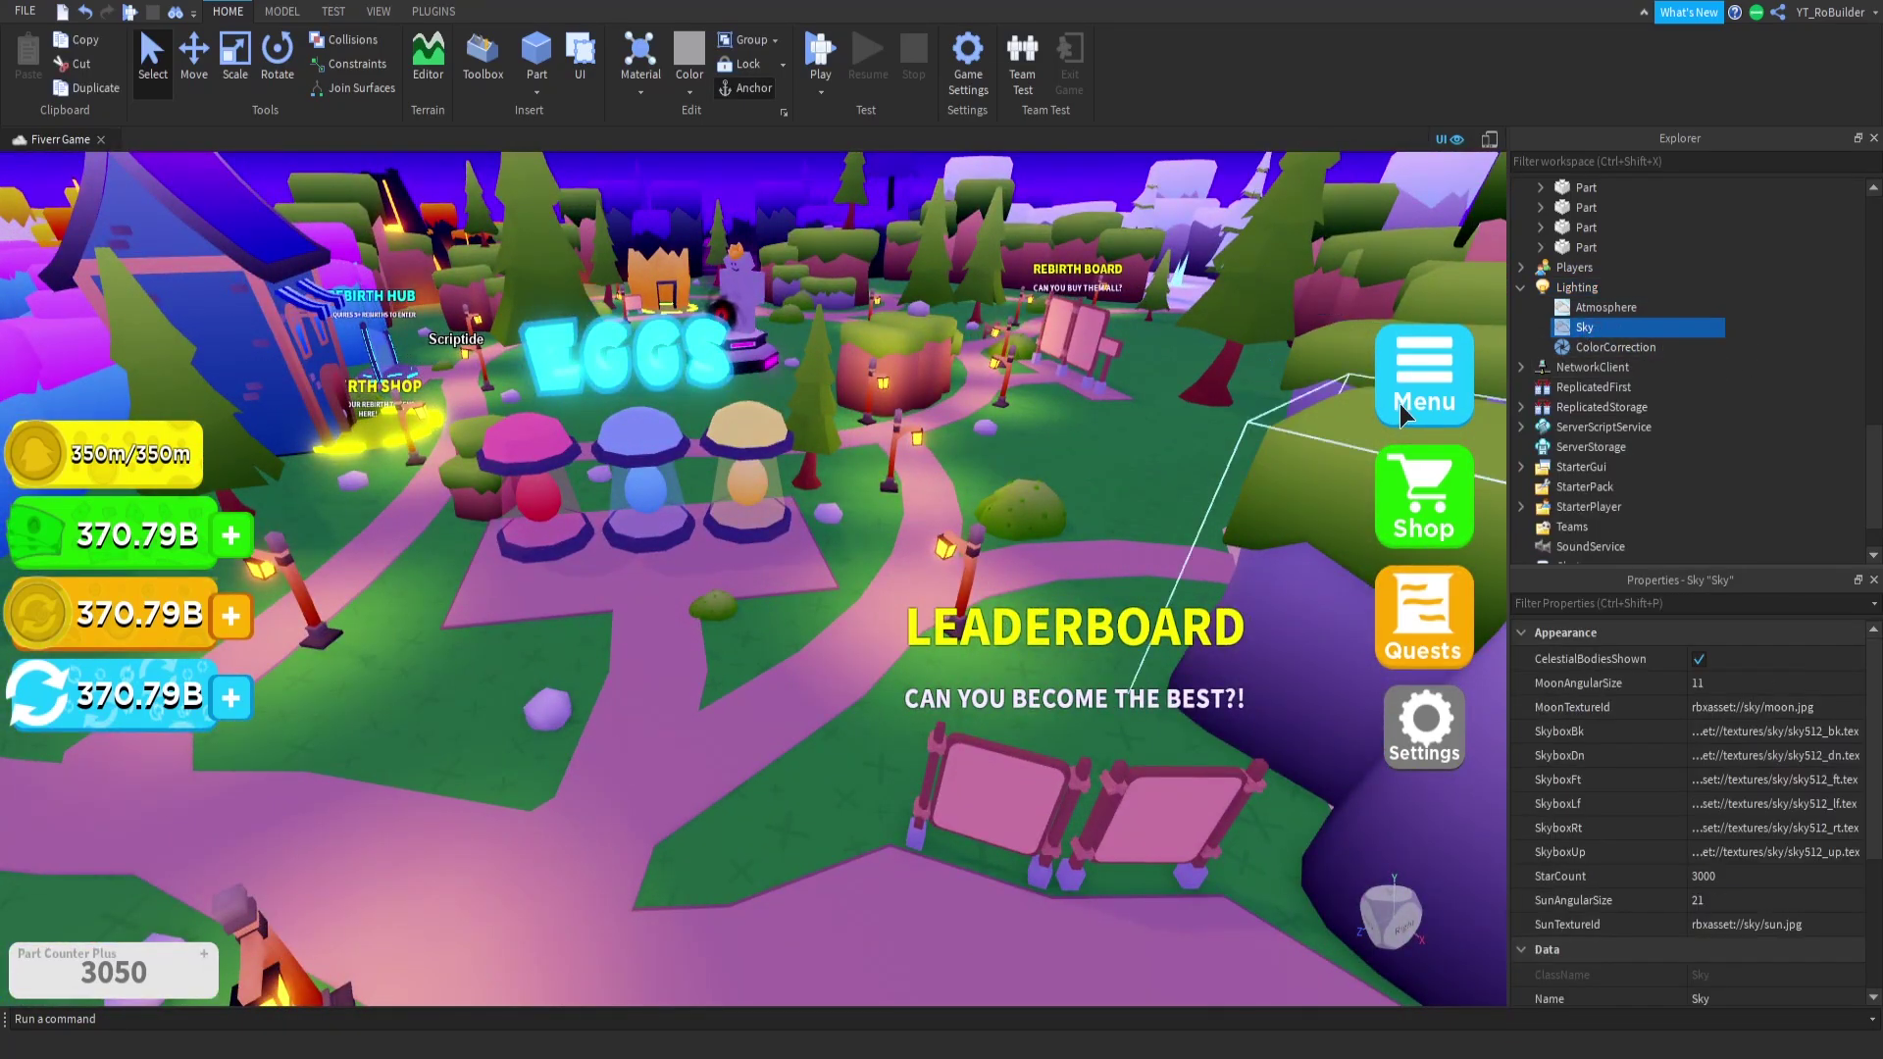
right_click_drag(1399, 404, 918, 444)
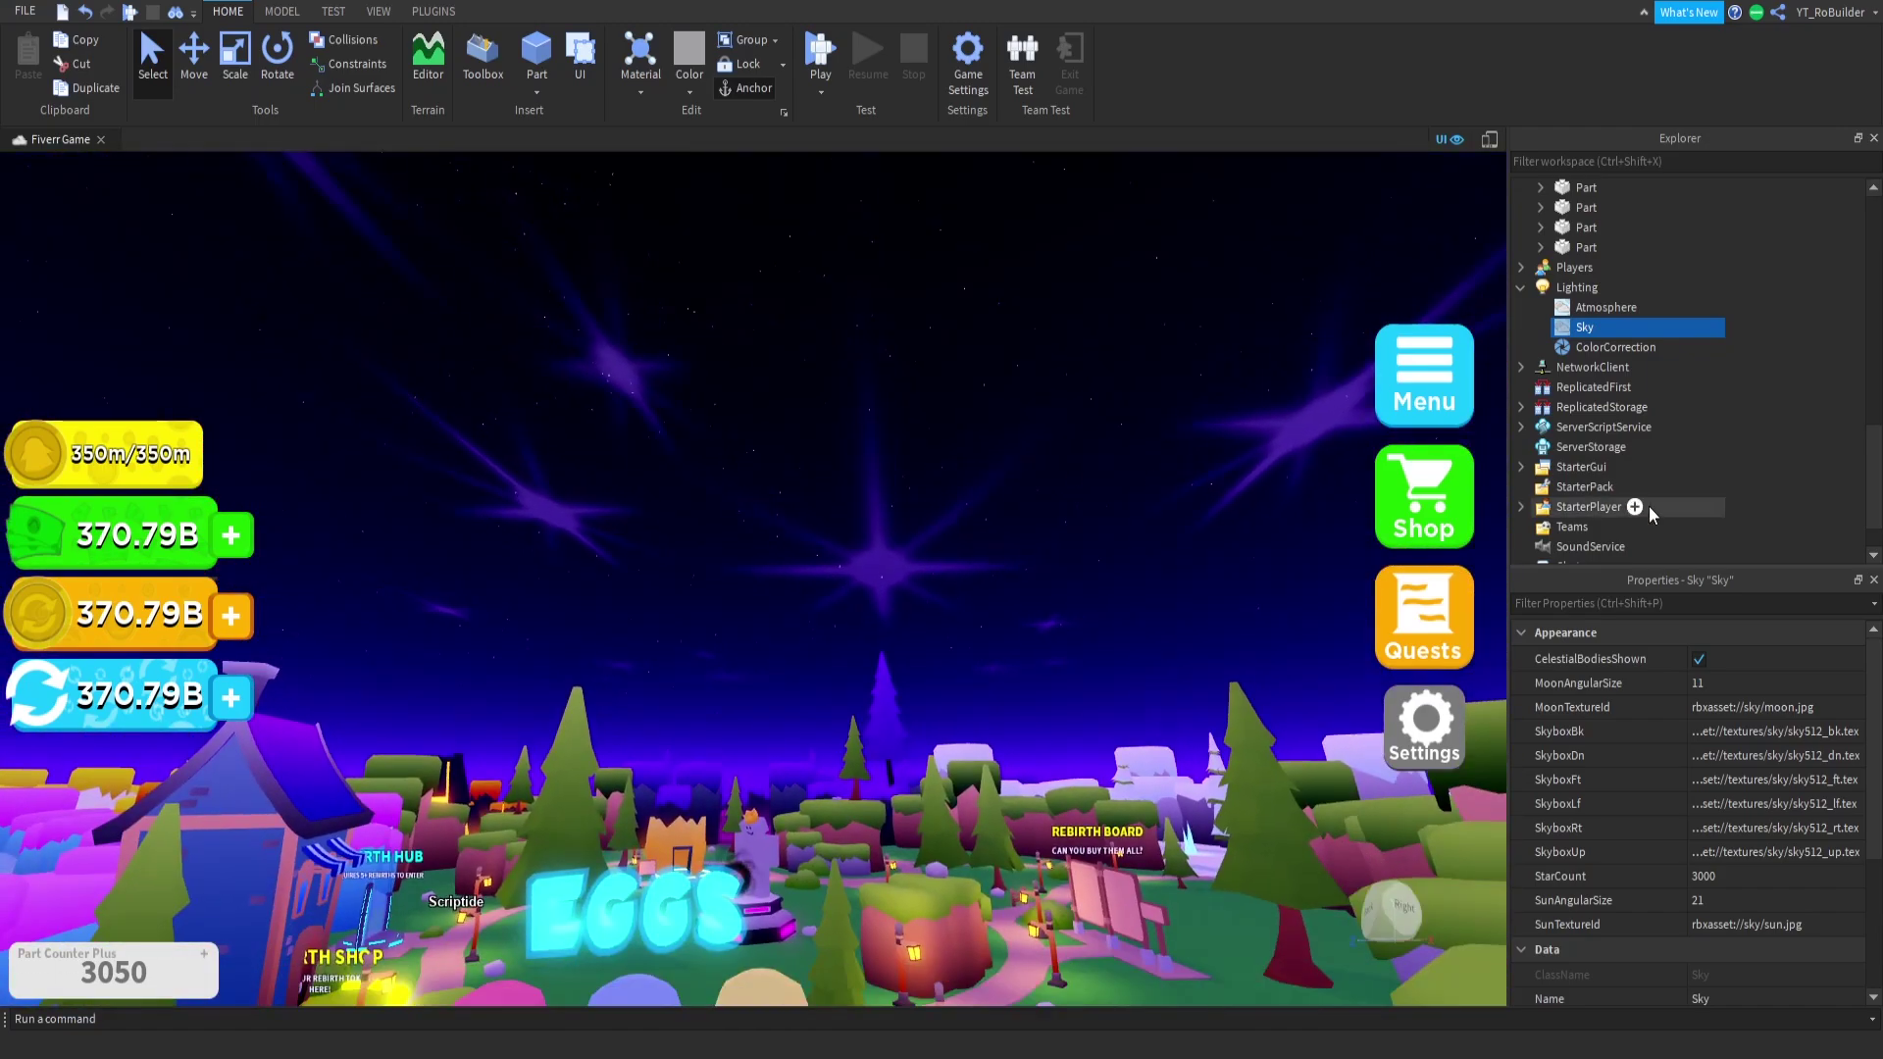
left_click(1588, 308)
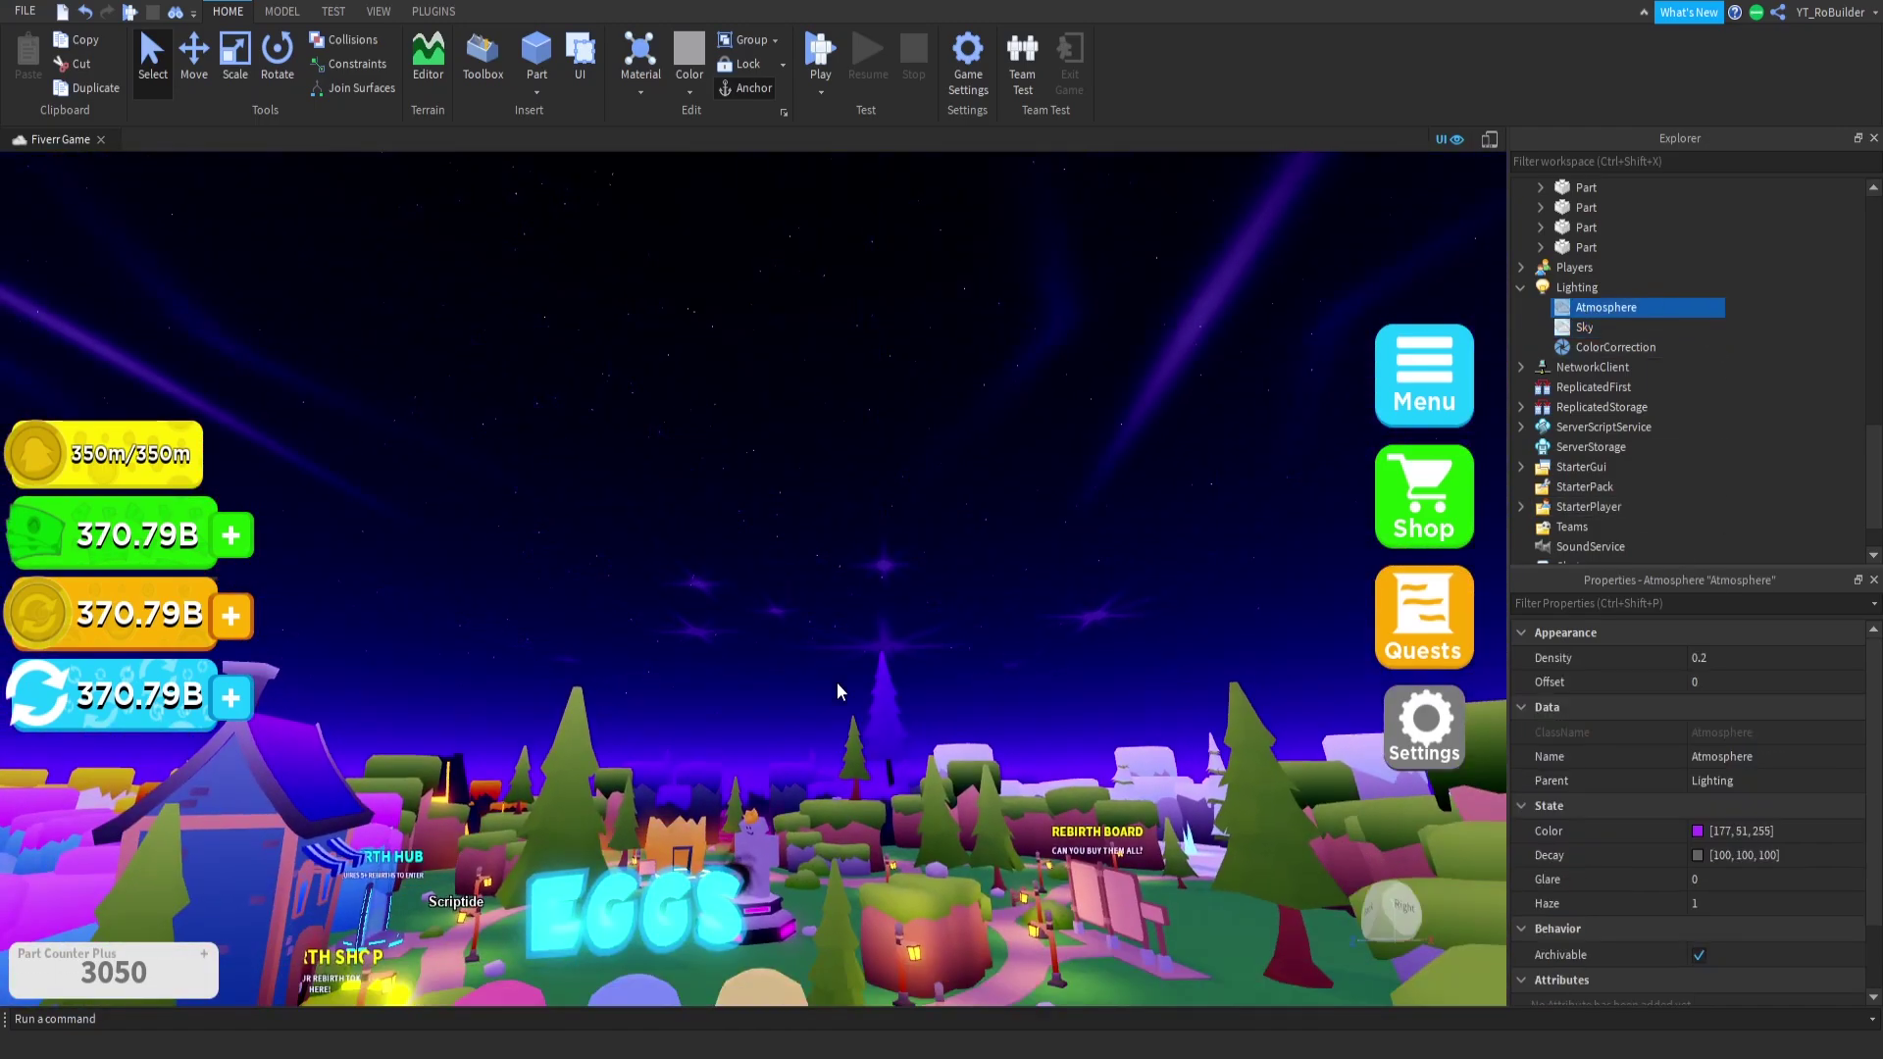
Step: Look at the list of objects that can be inserted into the Lighting service, without adding any
right_click(1578, 288)
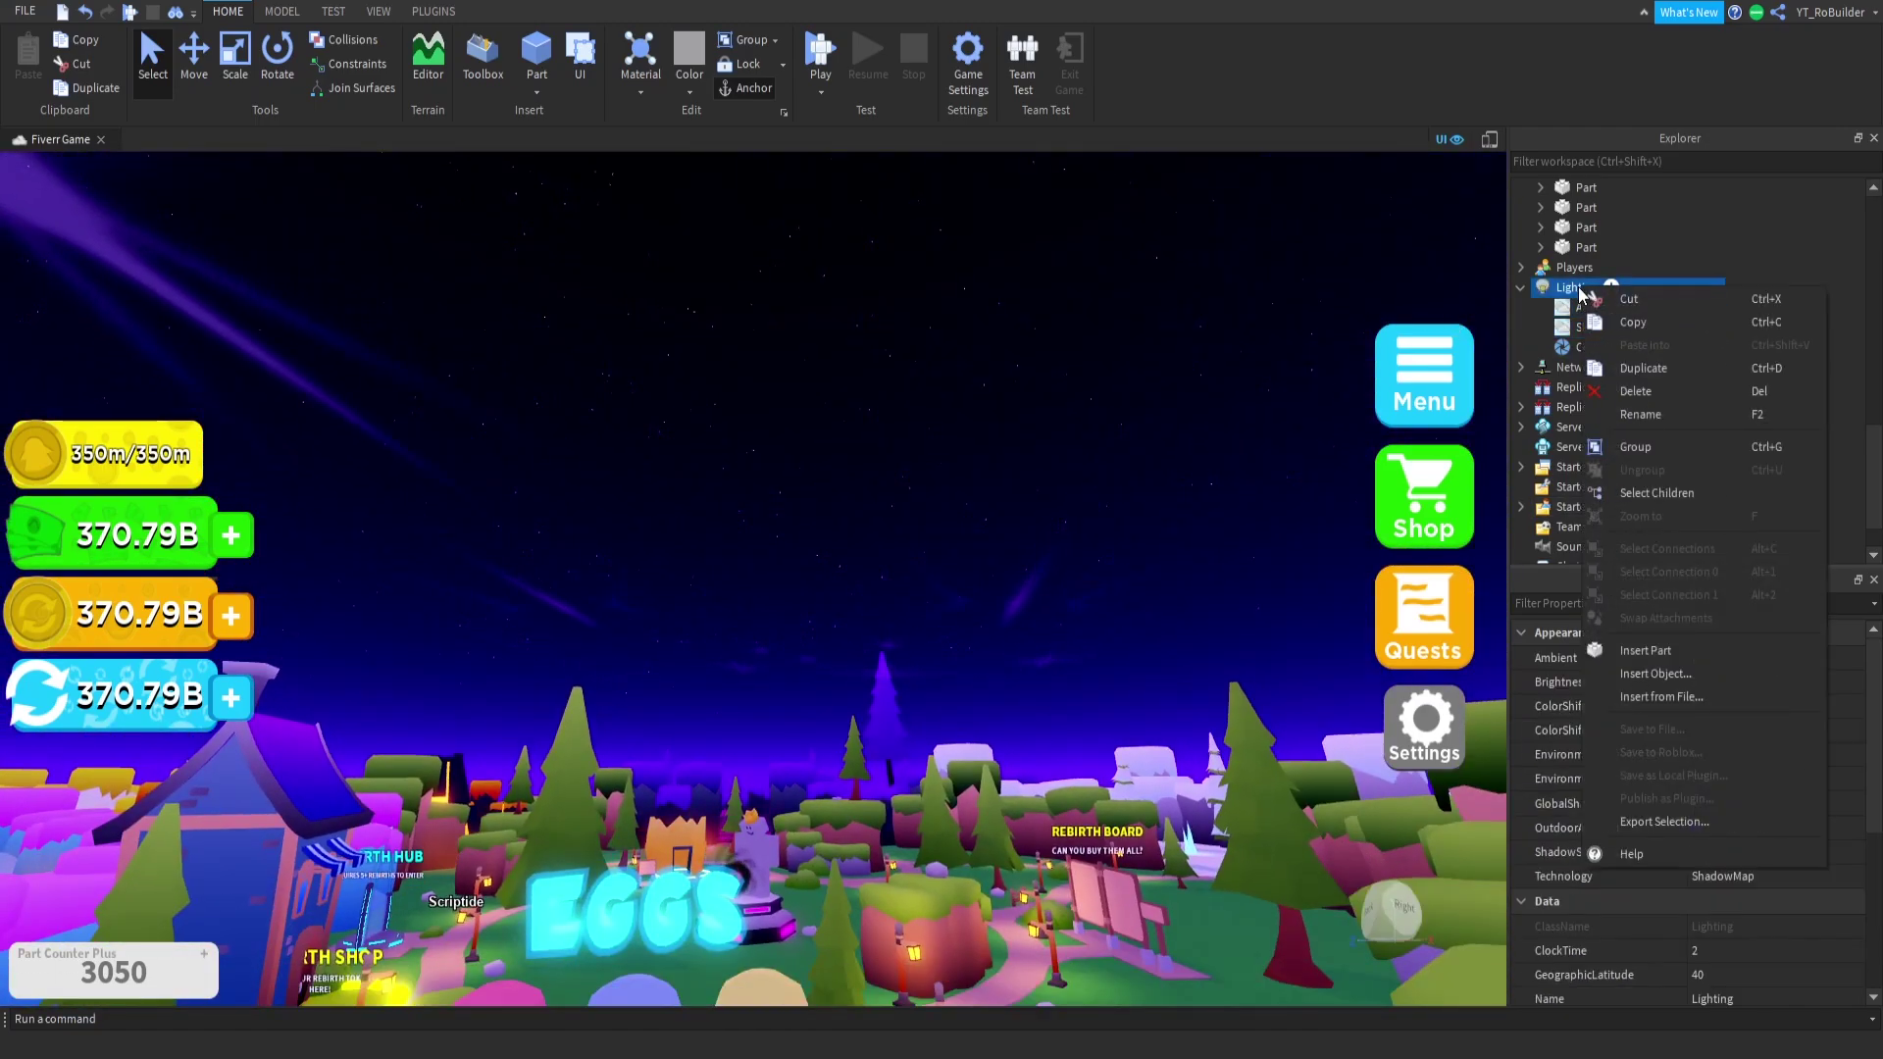
left_click(1657, 674)
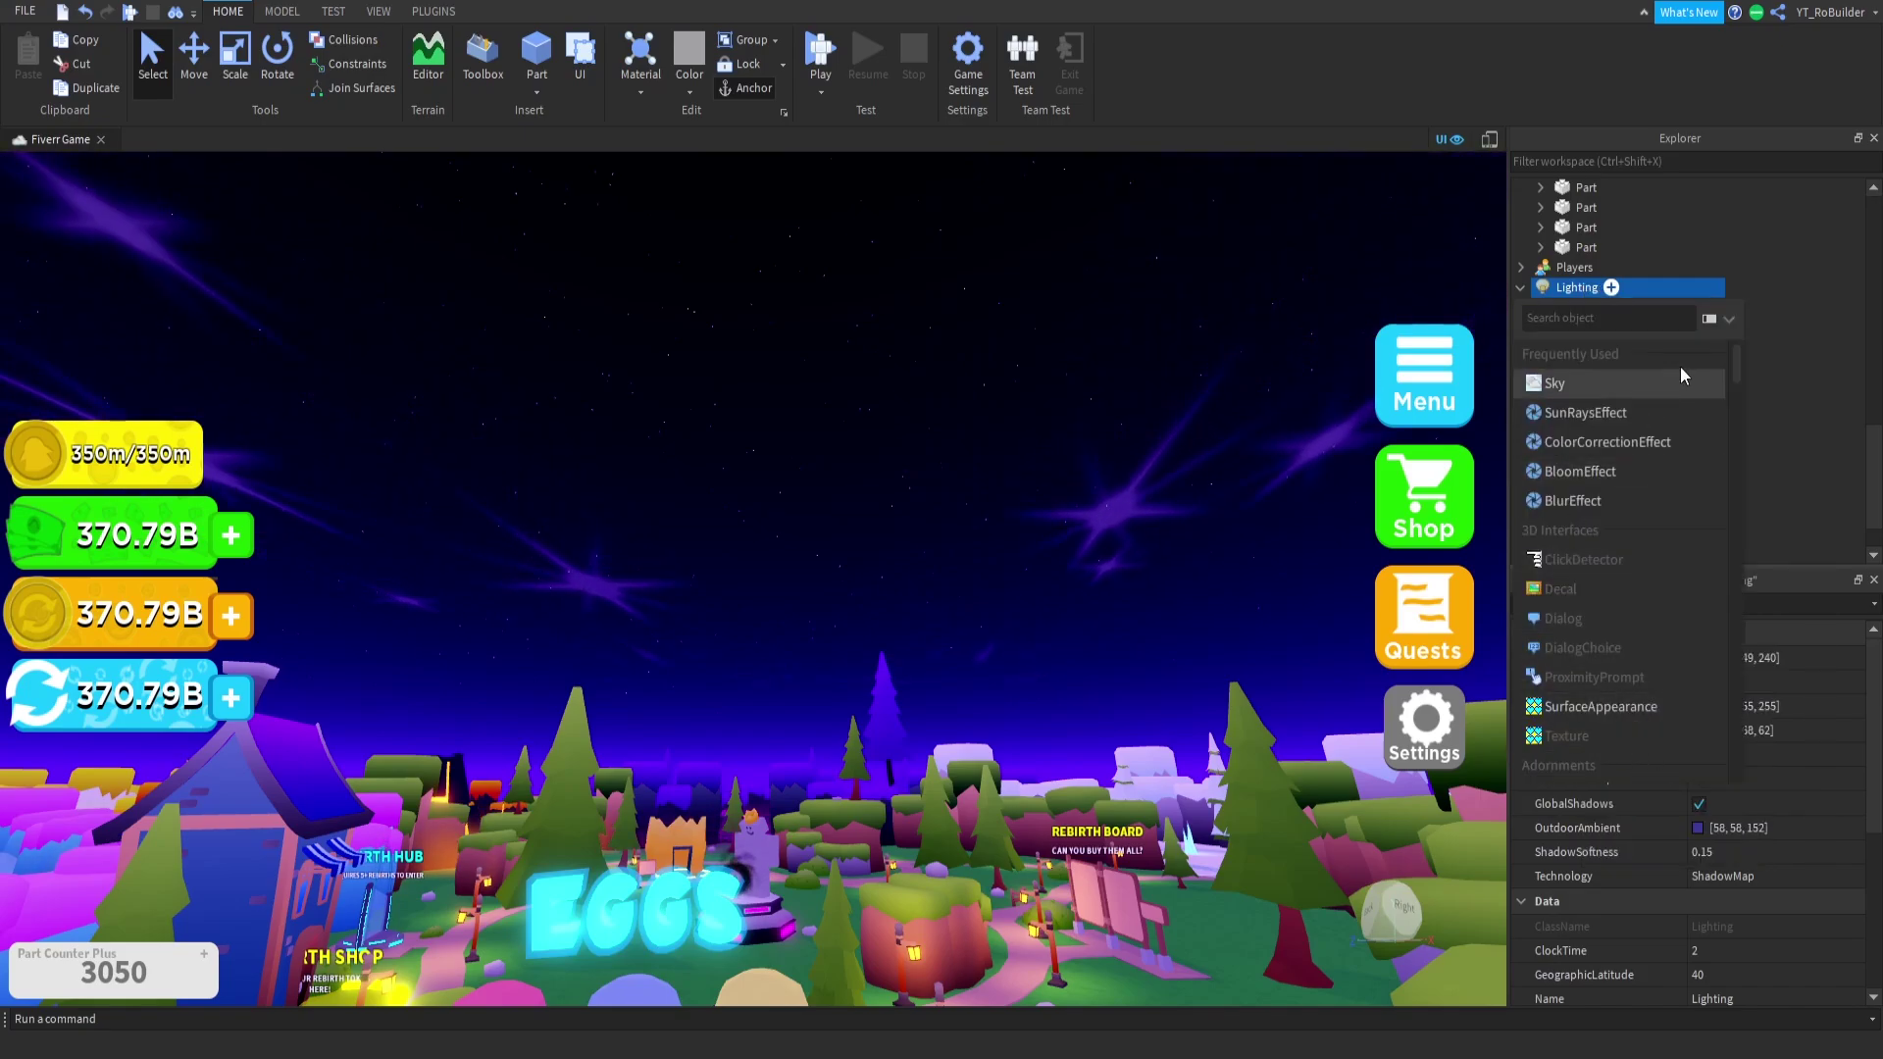
left_click(1798, 377)
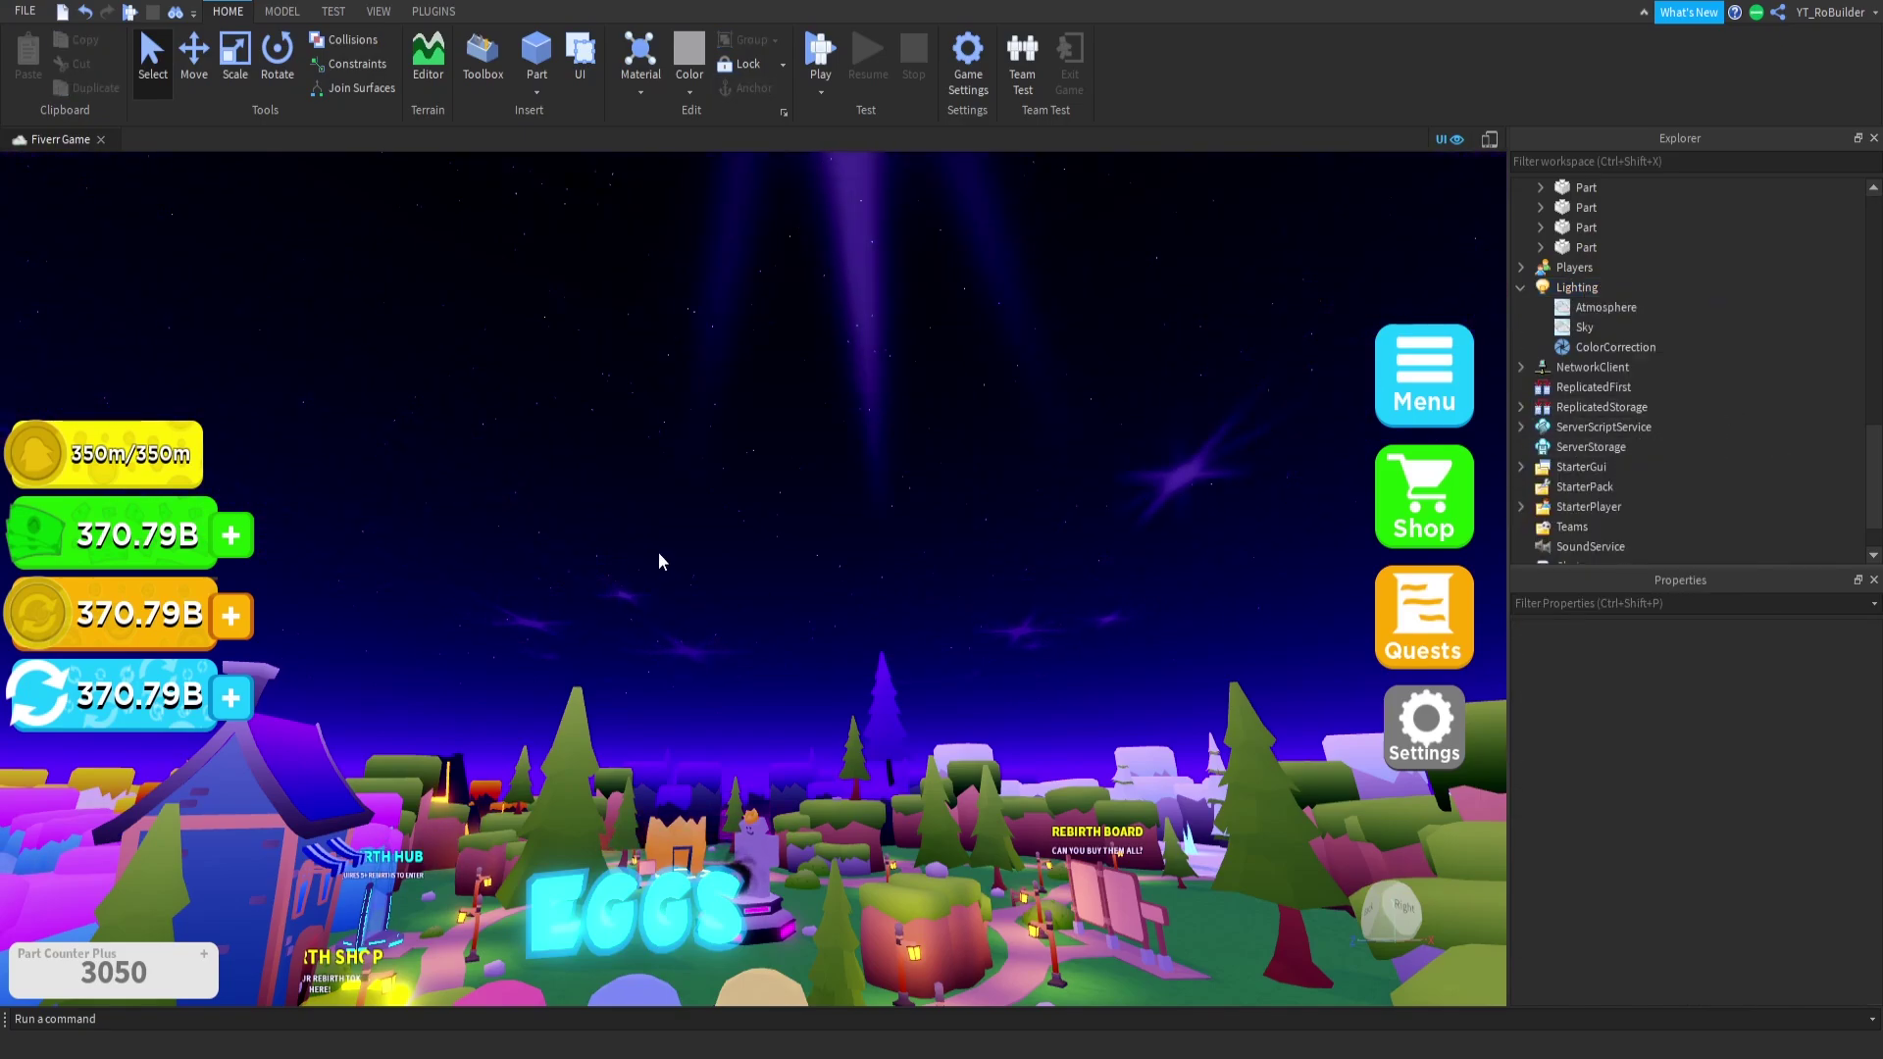
Step: Inspect the overall night look of the map around the sell area, lamp posts and leaderboard, from afar and up close
right_click_drag(659, 554, 656, 550)
scroll(656, 551, "down", 8)
scroll(656, 550, "up", 8)
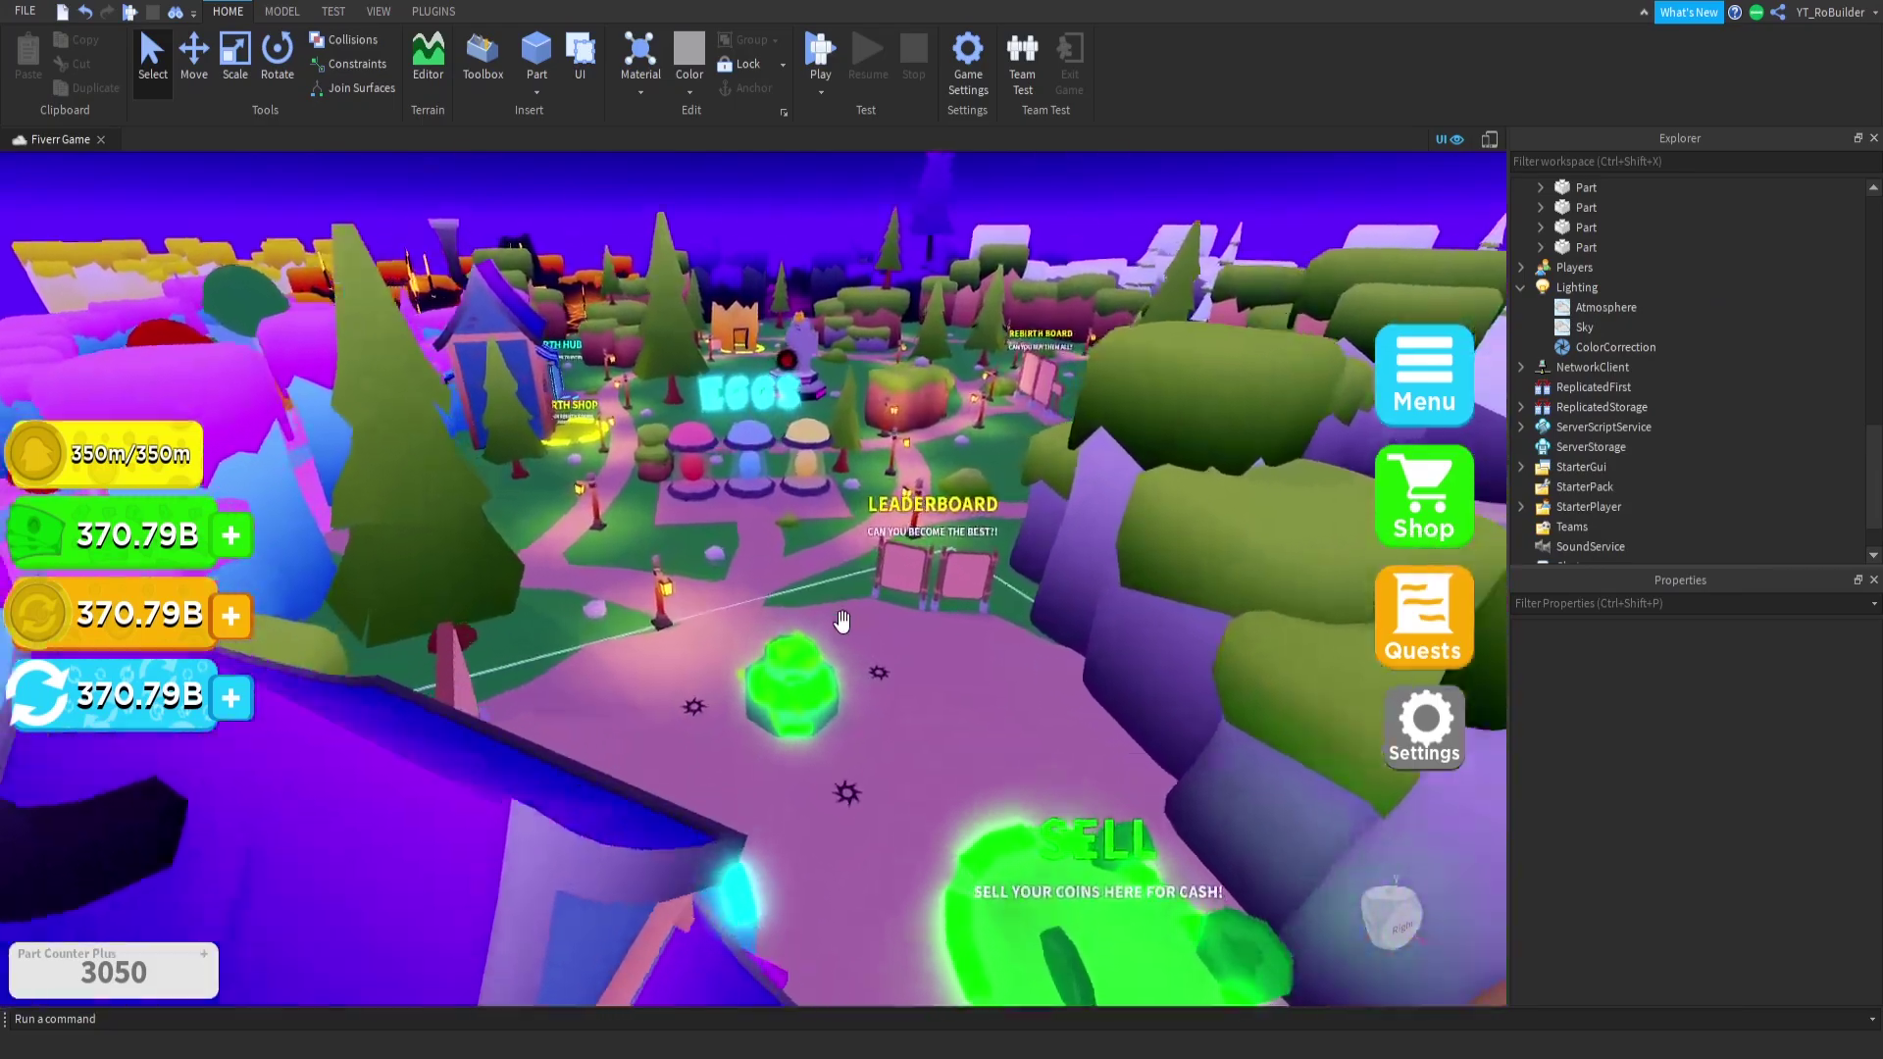
scroll(842, 620, "up", 6)
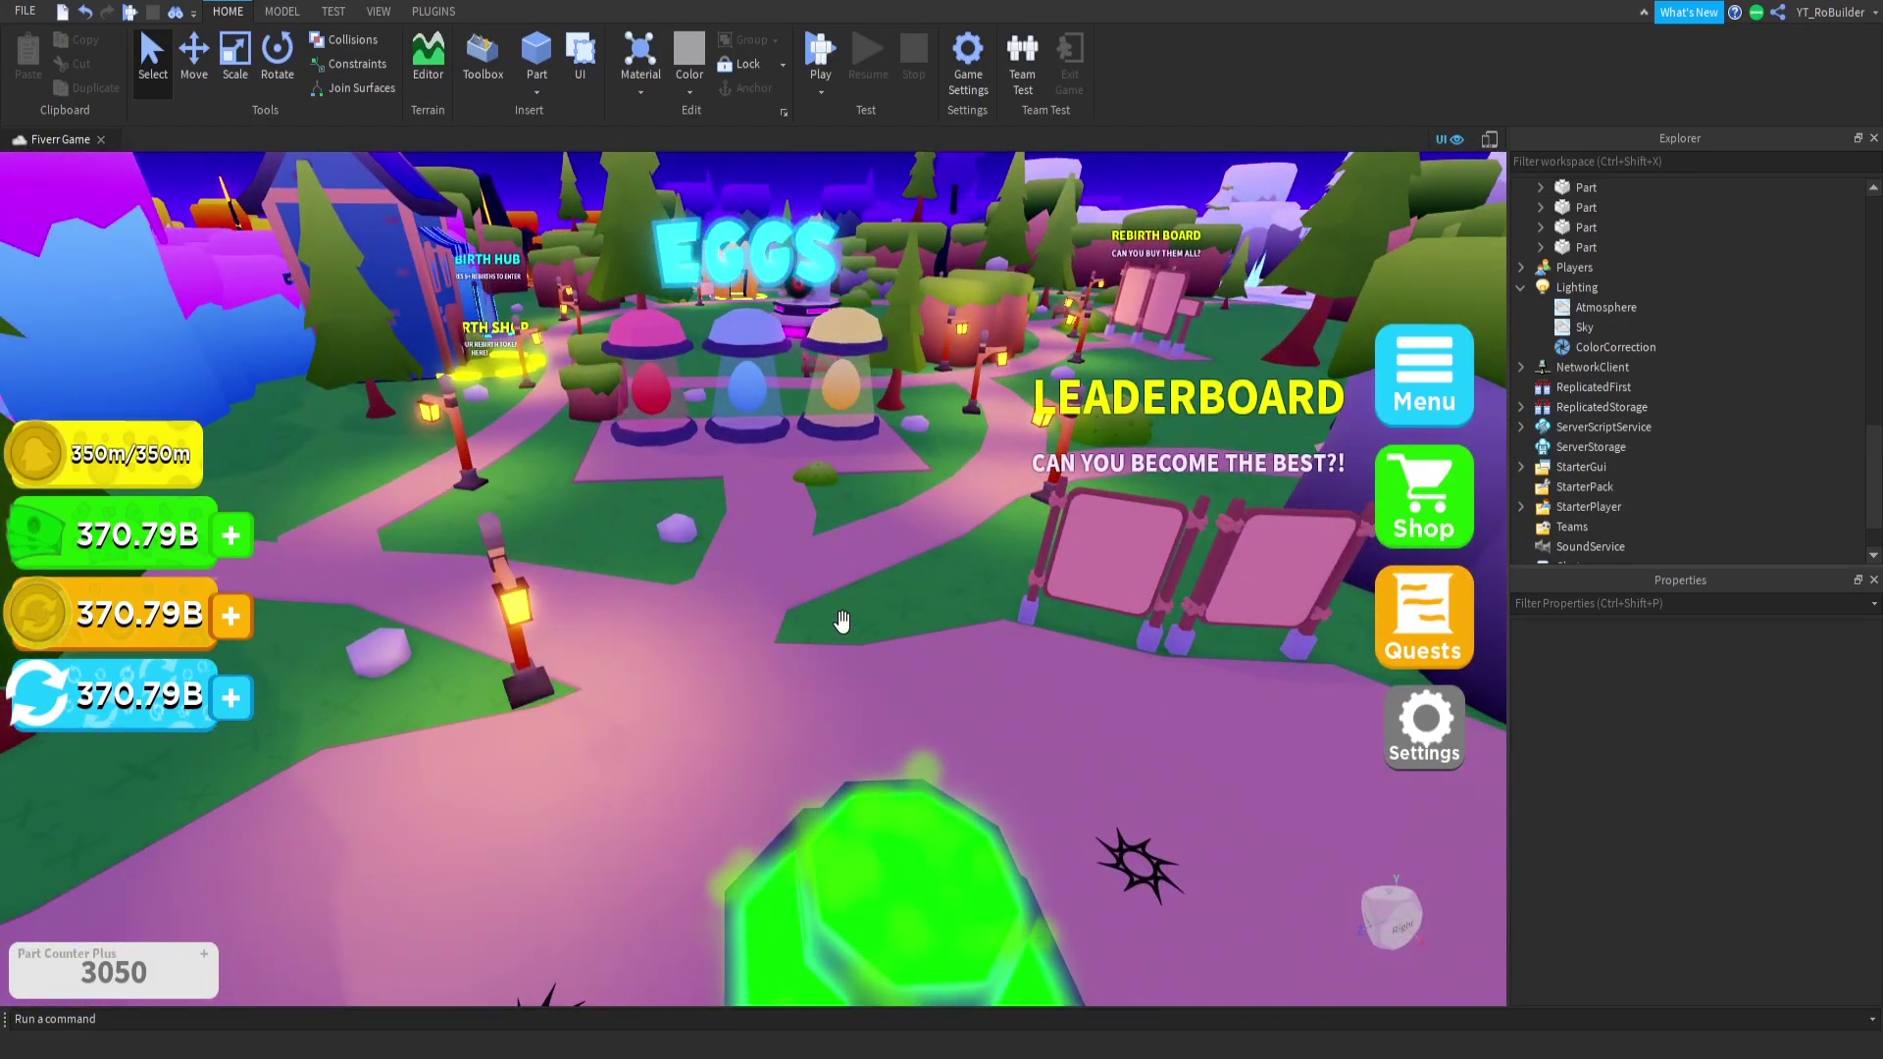
scroll(841, 620, "down", 5)
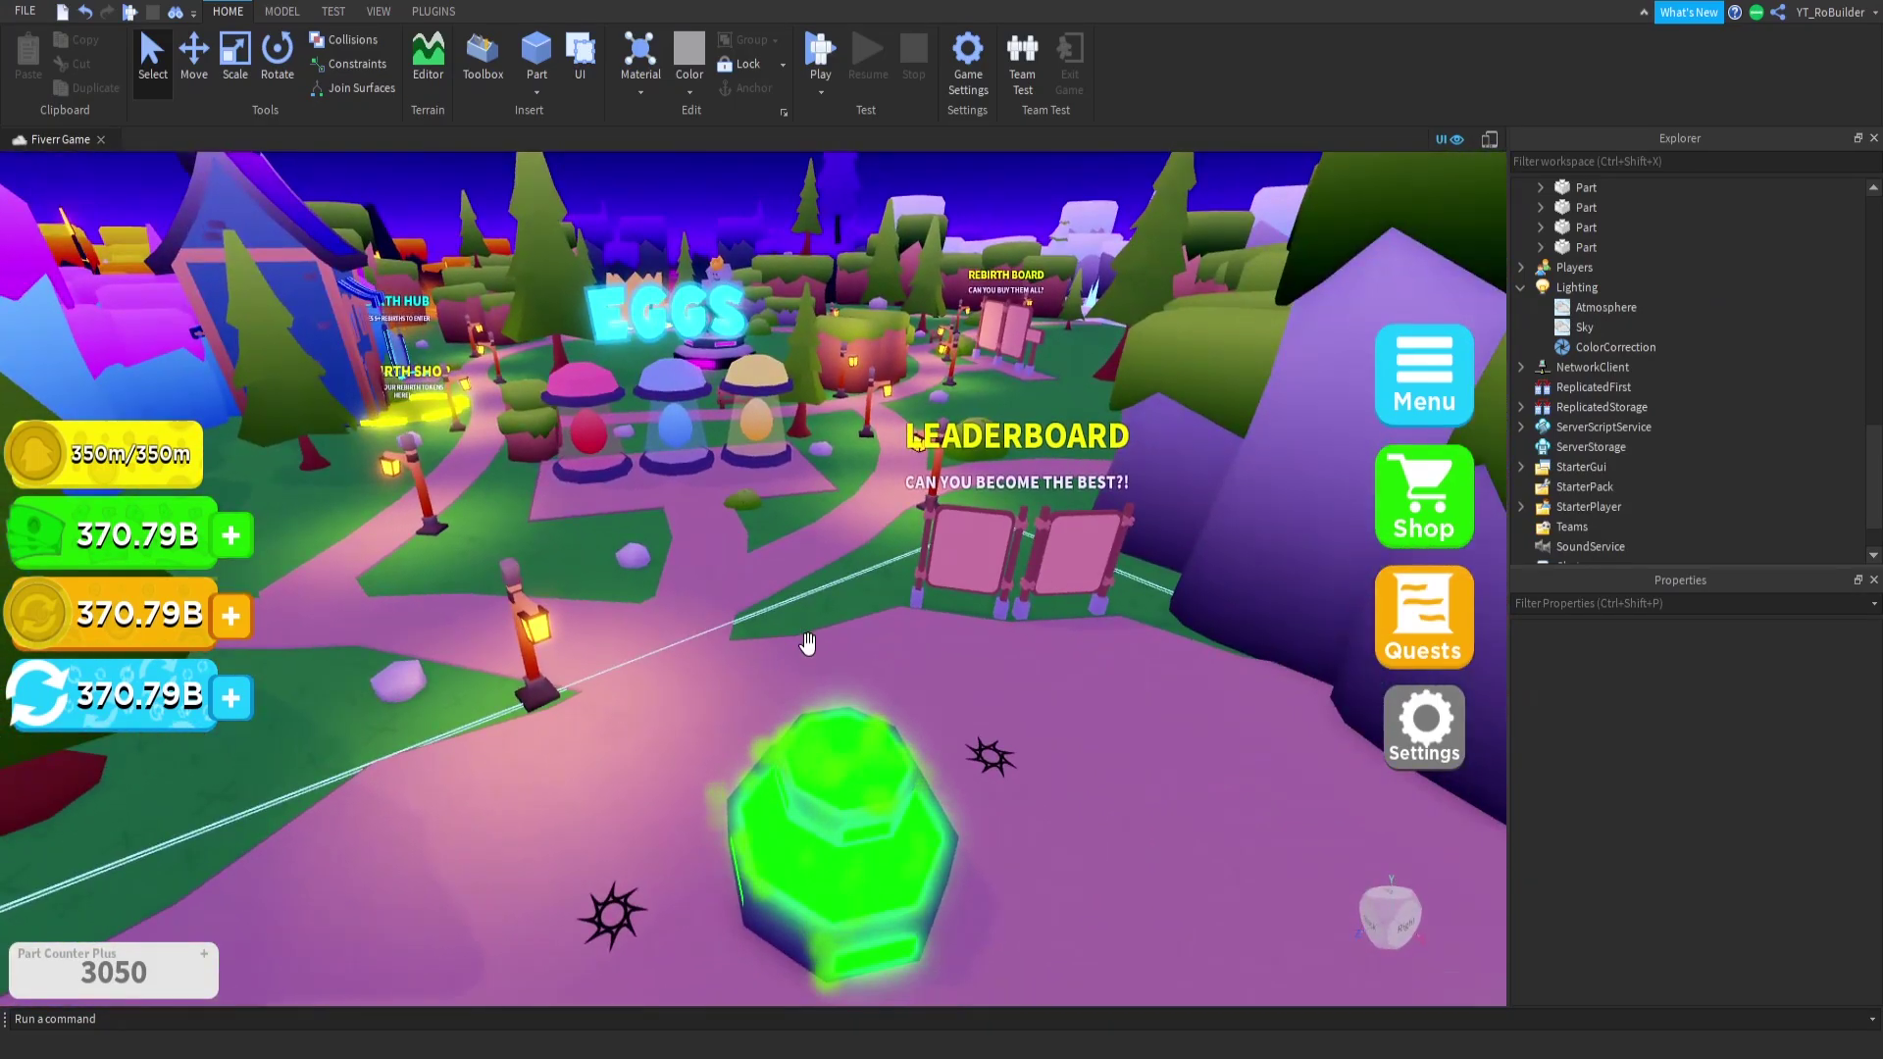
scroll(807, 643, "up", 5)
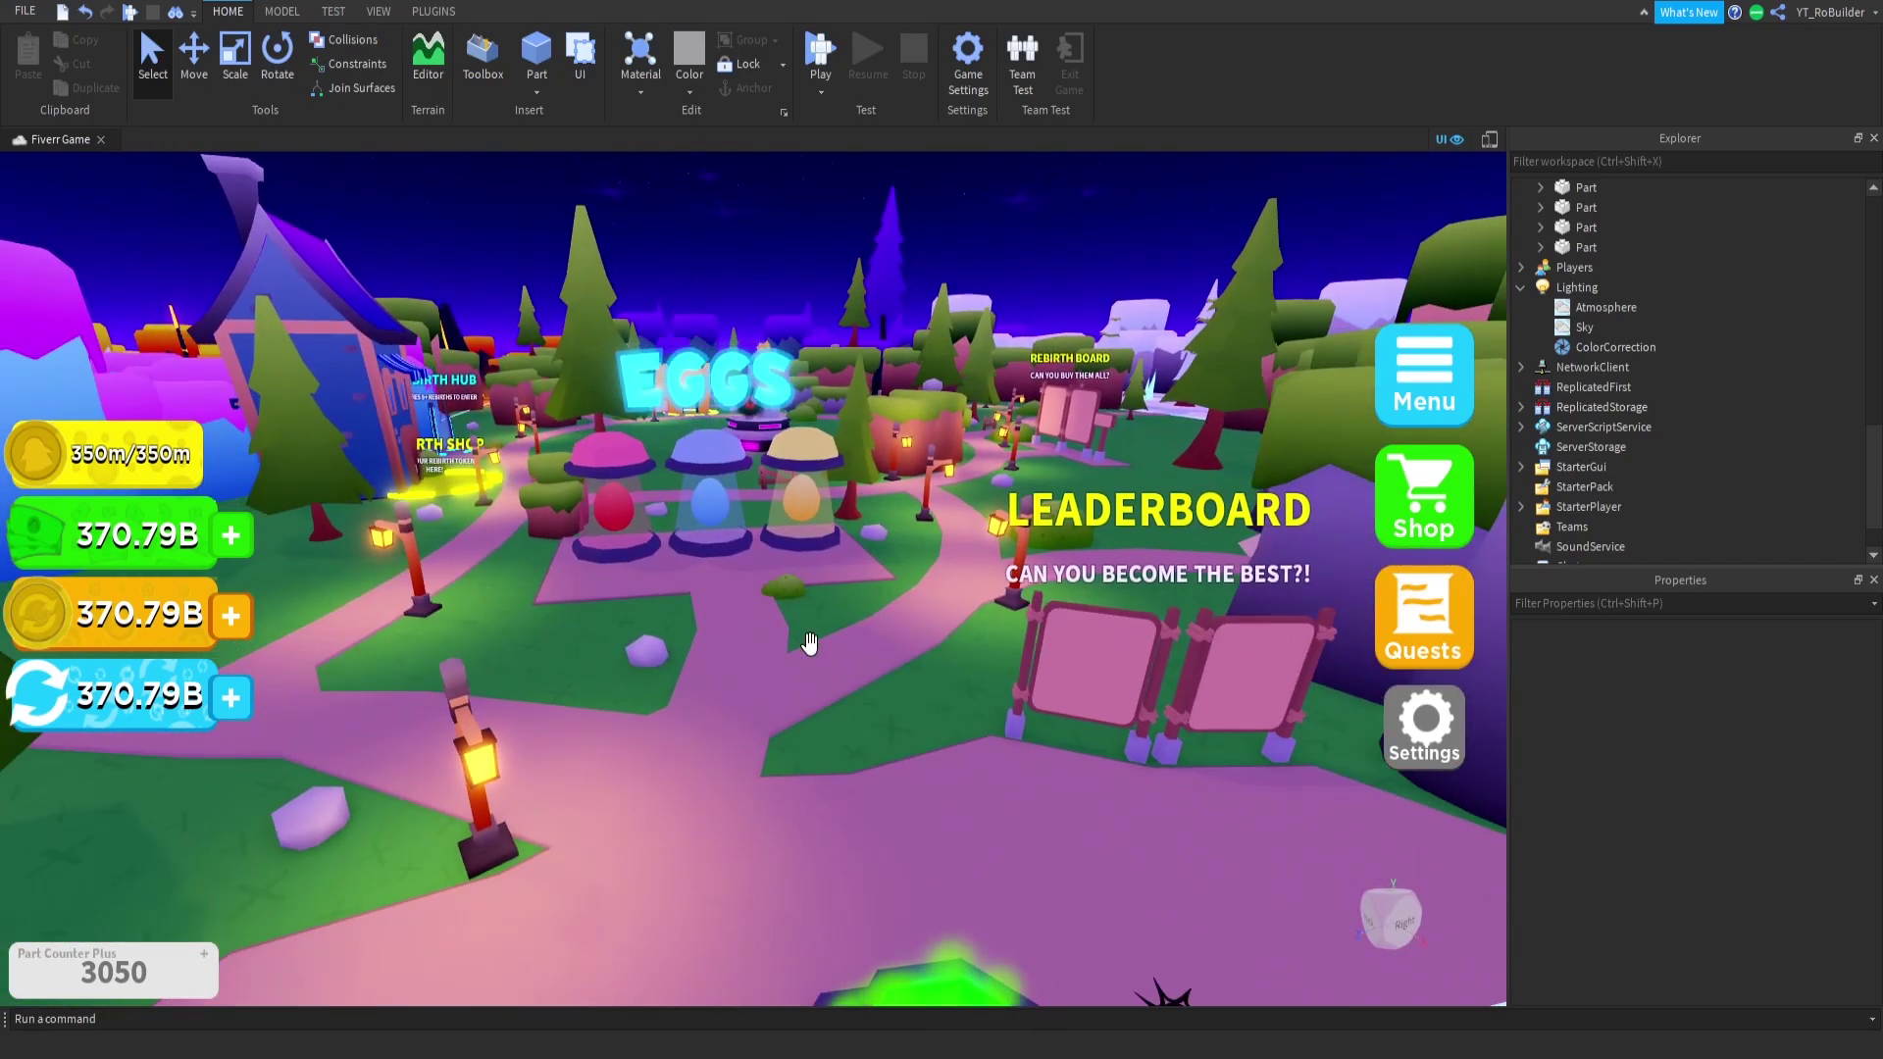